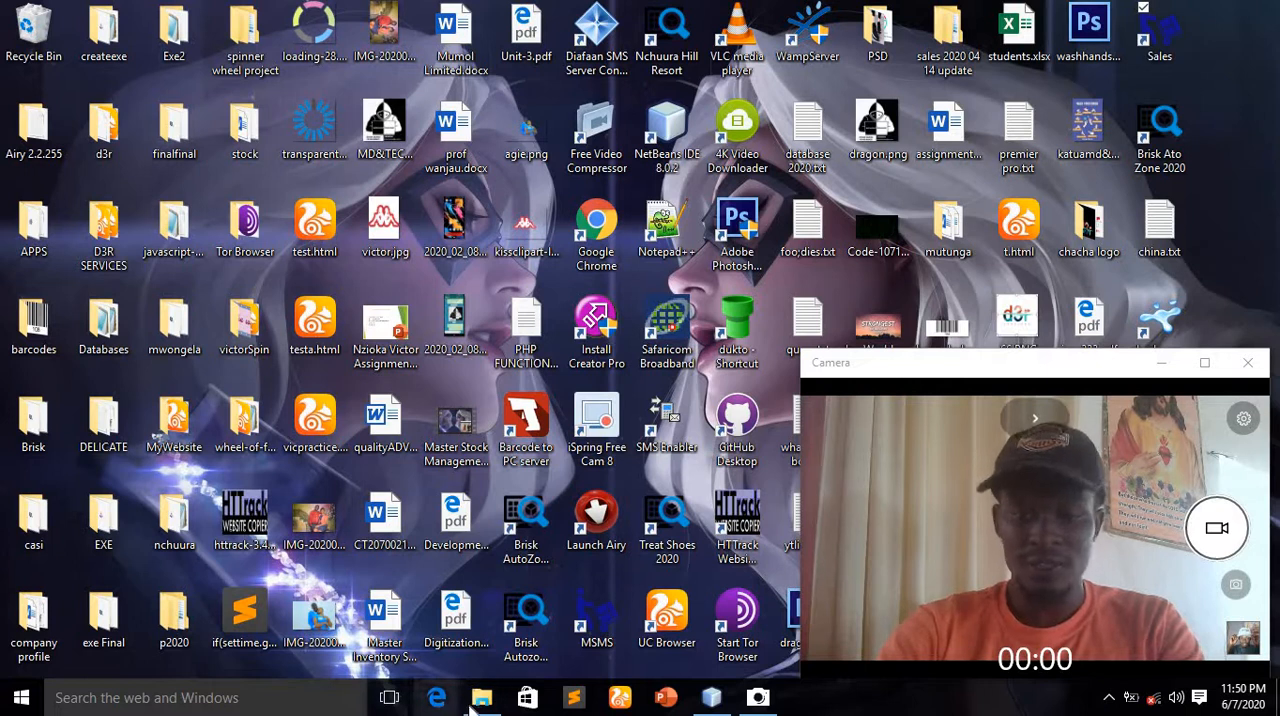
Launch Masterposfinal.jar from the dist folder and minimise the File Explorer window
mouse_move(476, 706)
click(430, 620)
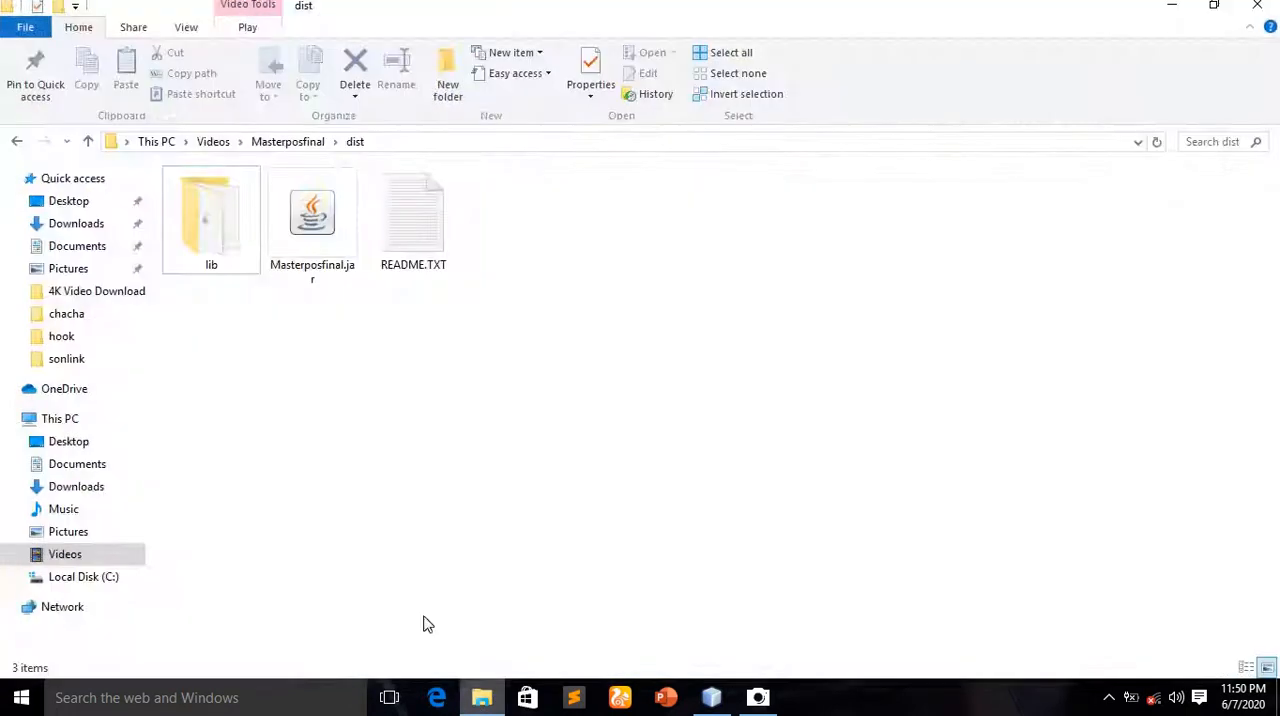
double_click(322, 207)
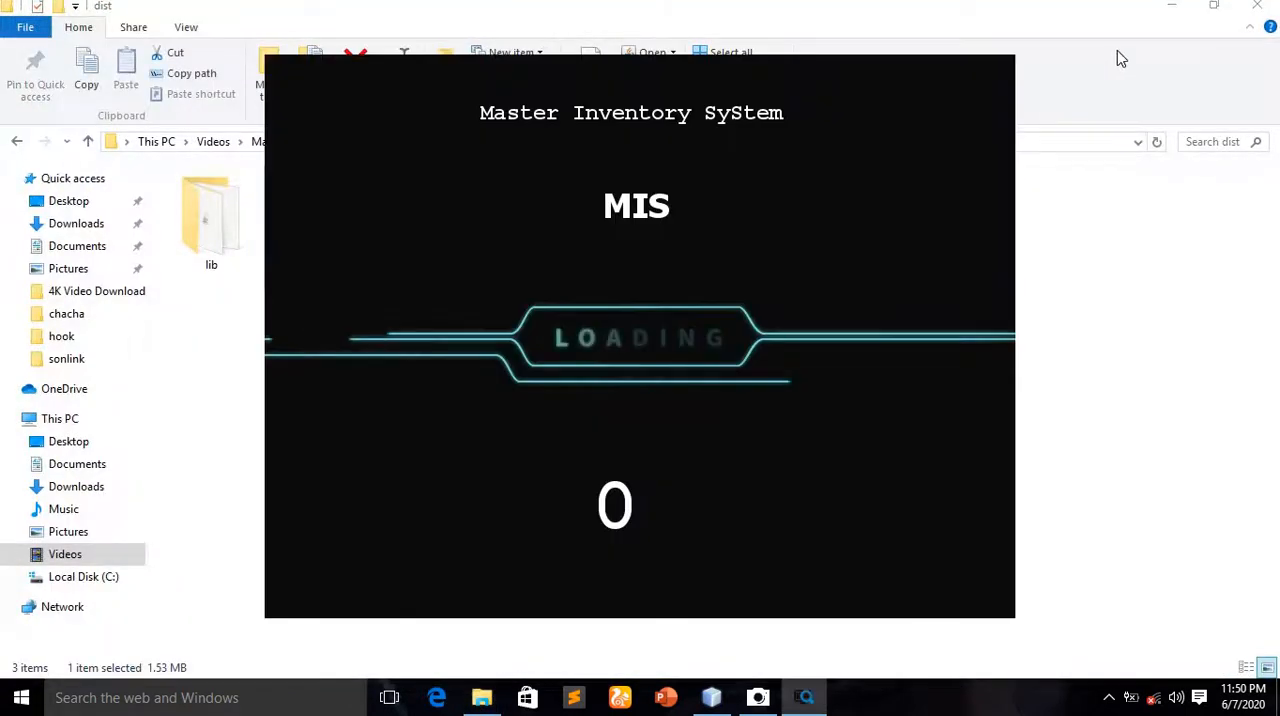
click(1173, 10)
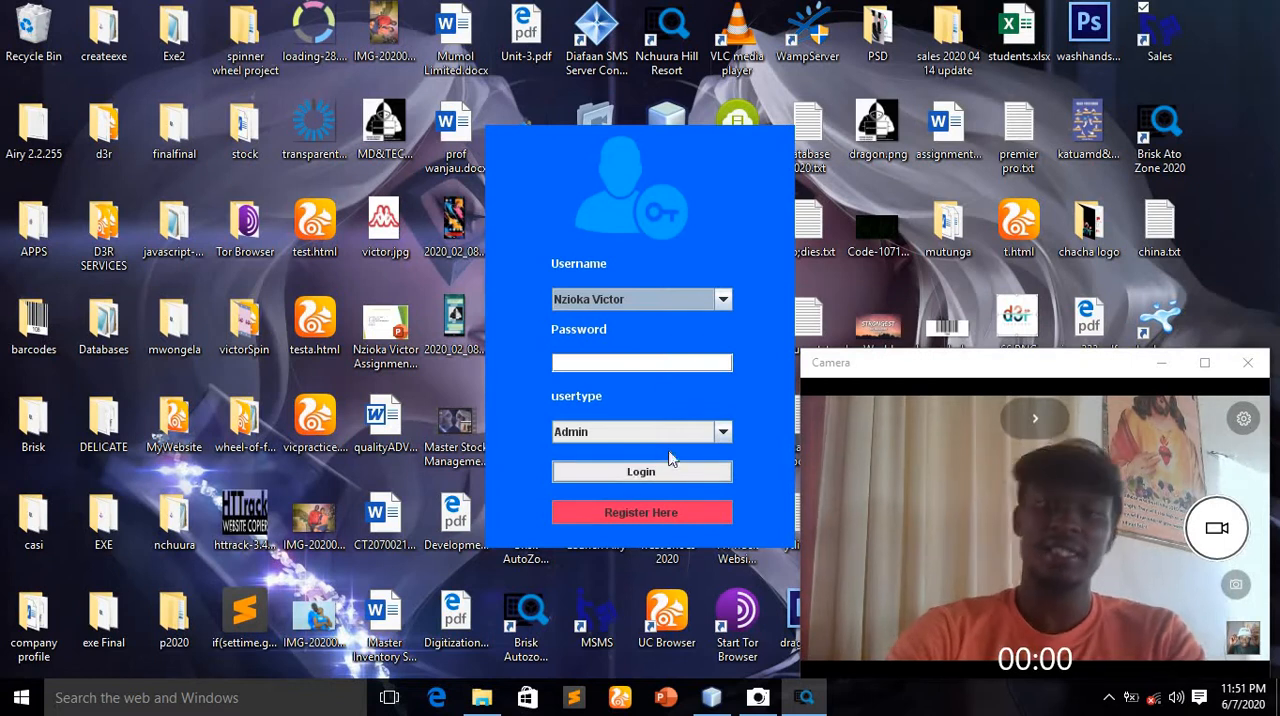
Open the registration form and fill in the username corona, the account password and the Admin user type
click(646, 512)
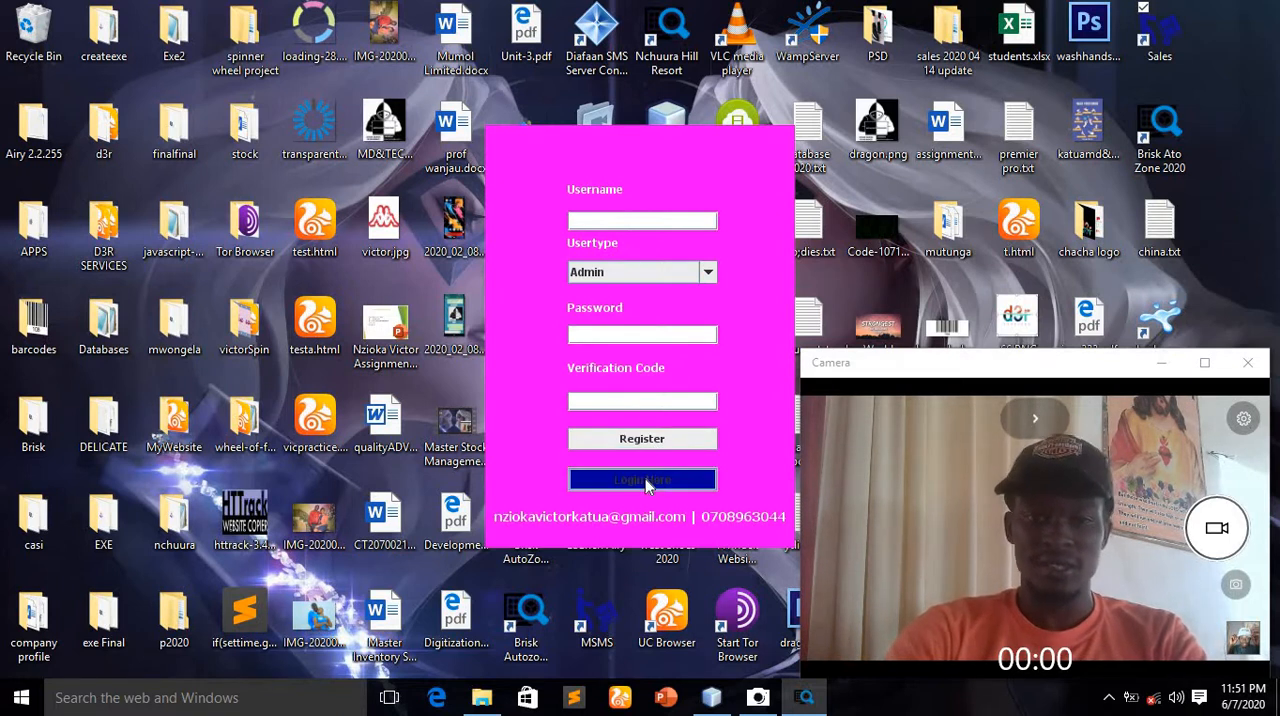
click(646, 484)
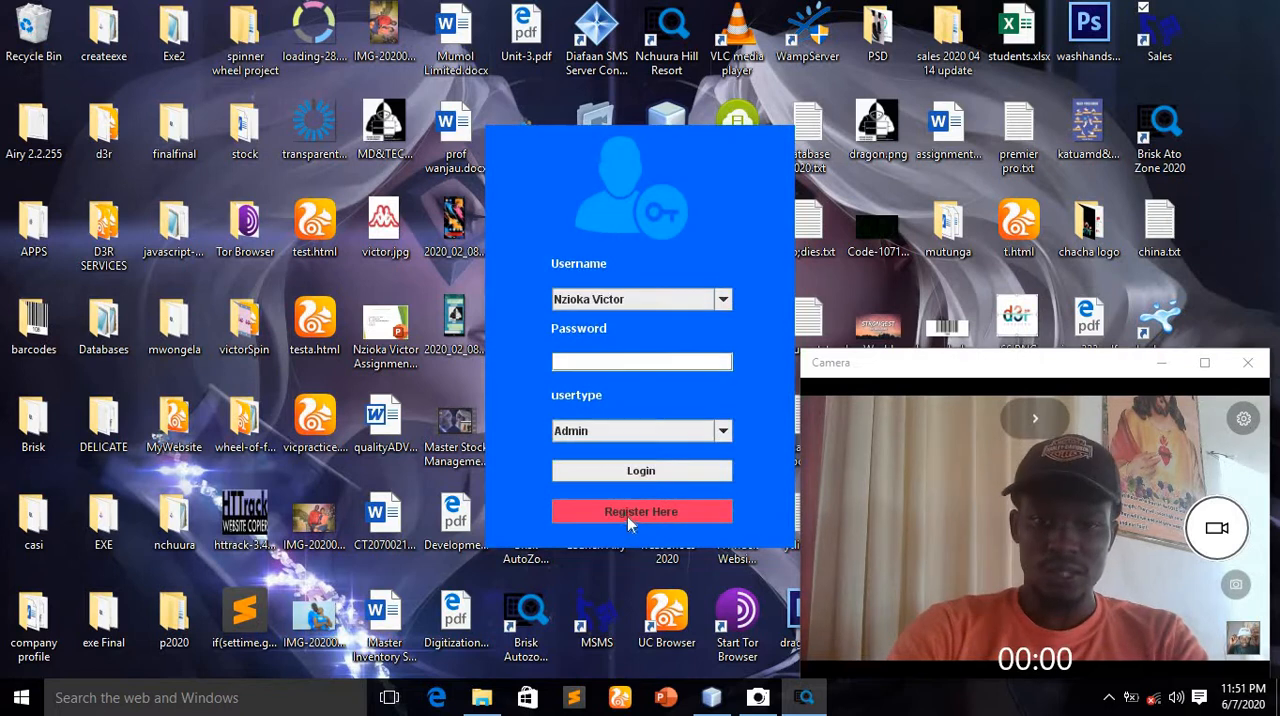
click(645, 514)
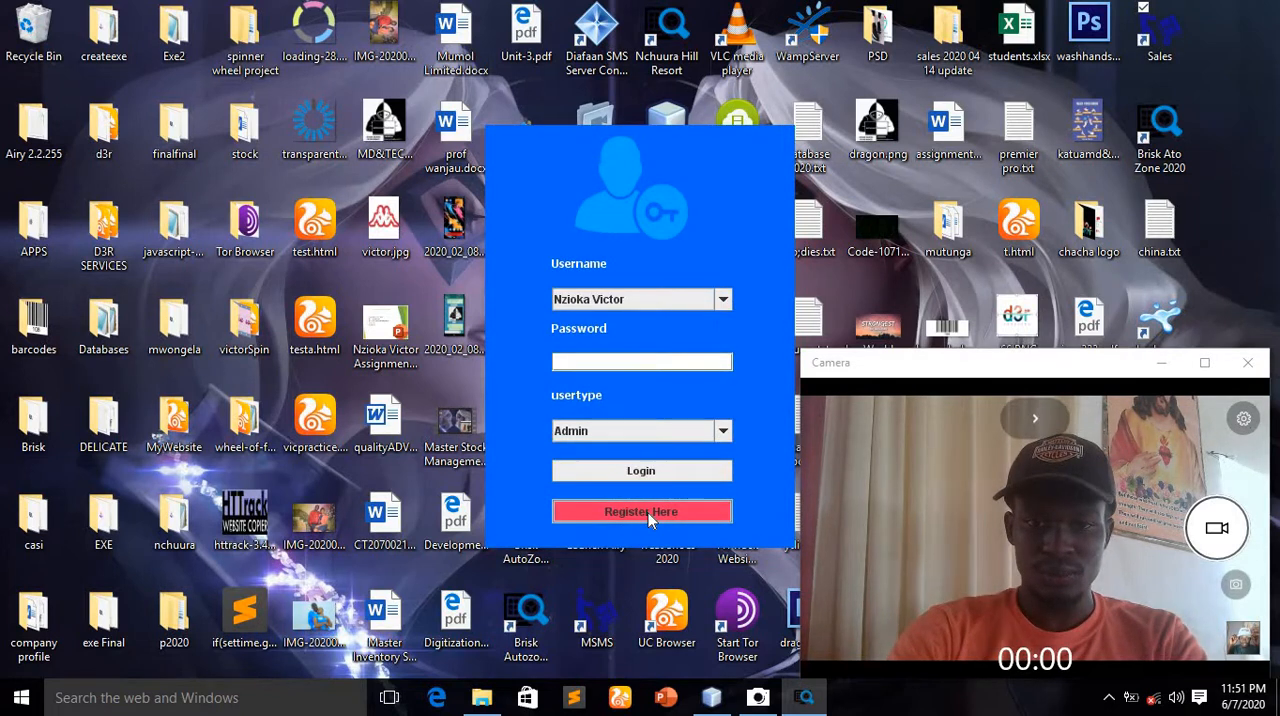
click(648, 514)
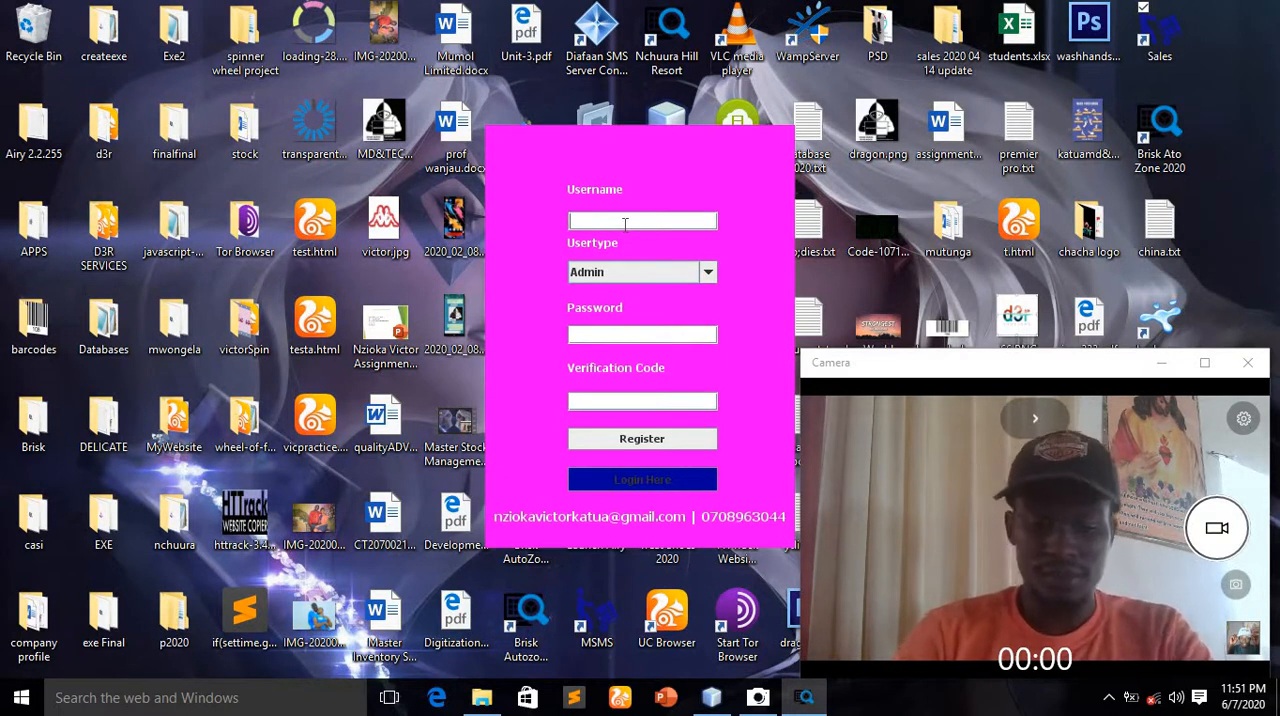
text(corona)
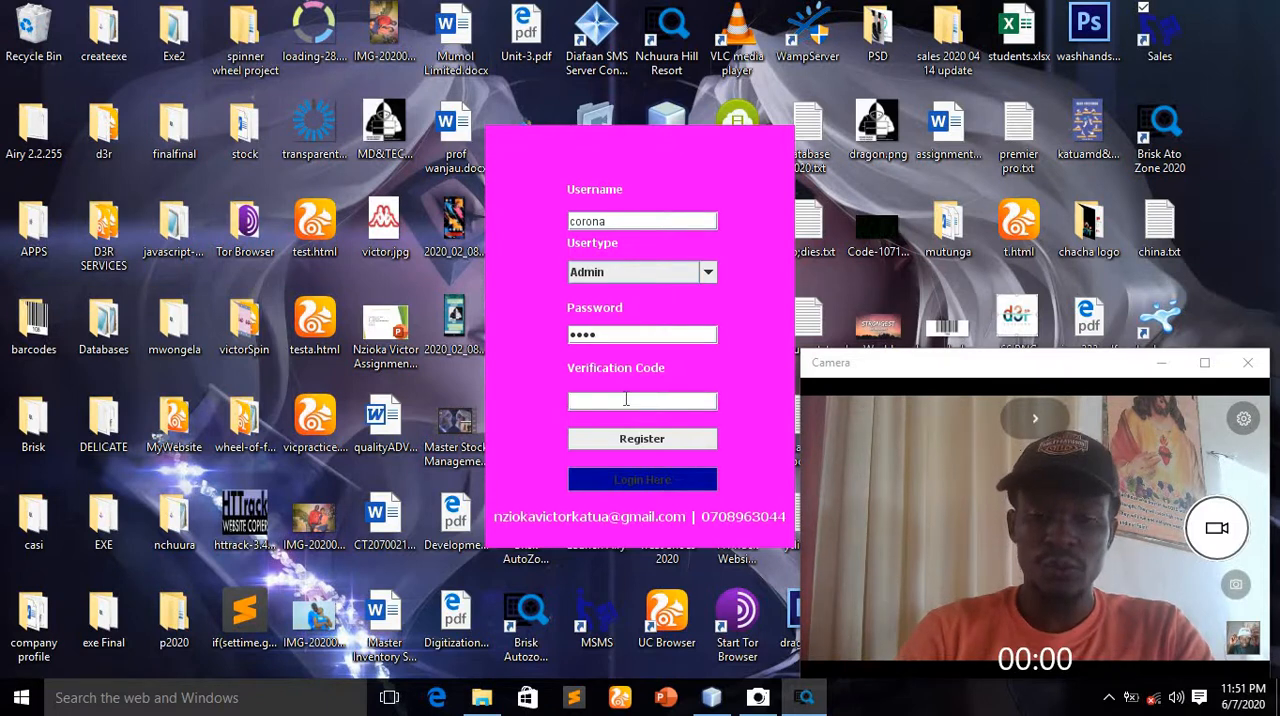
click(648, 272)
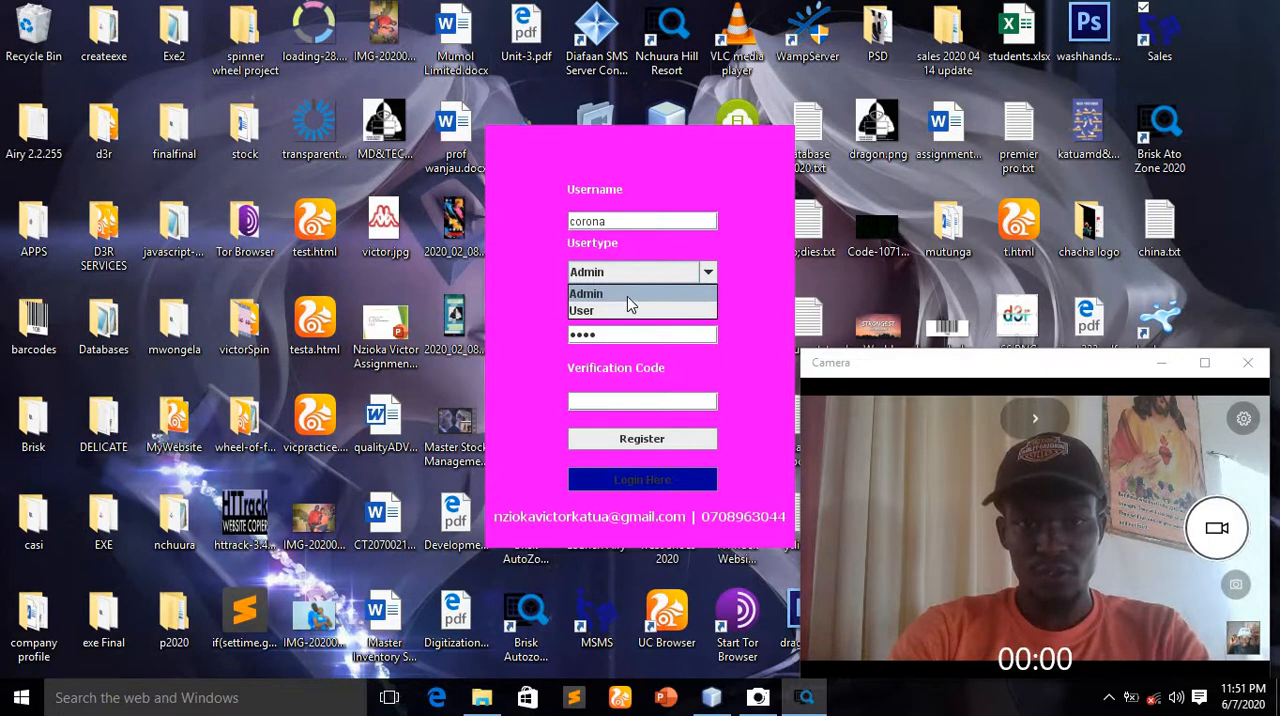
click(627, 294)
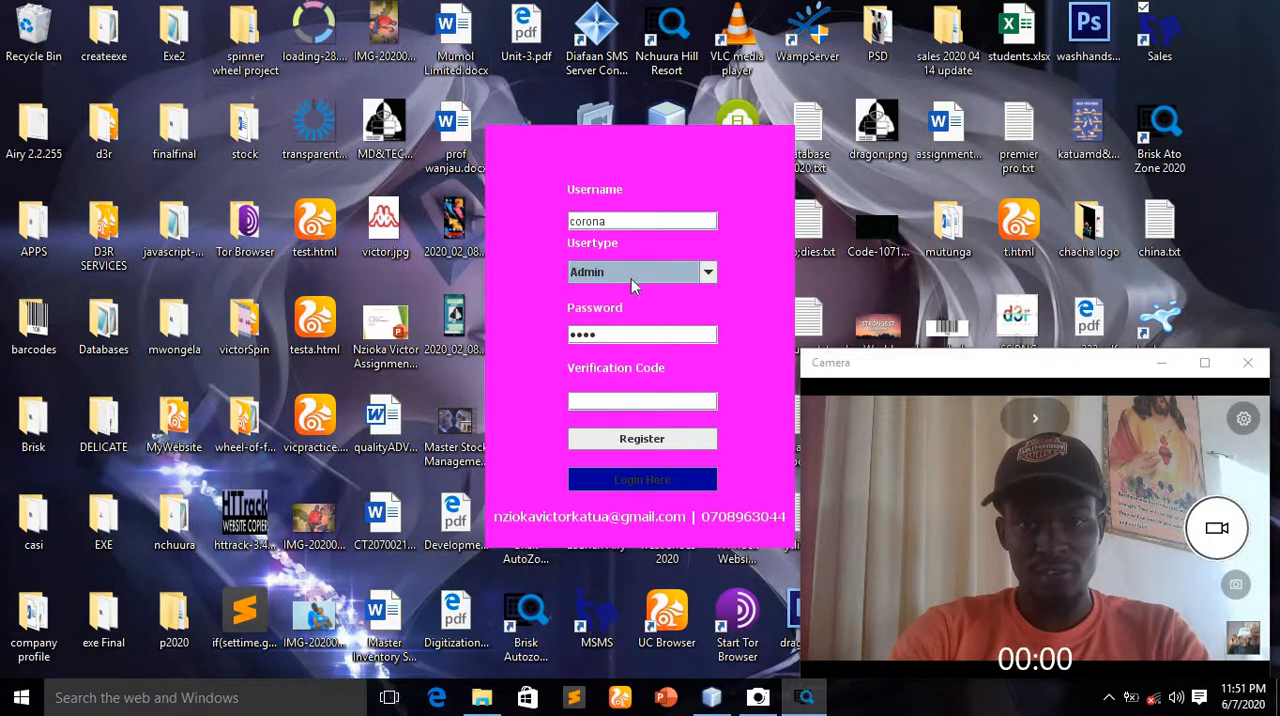
Enter a verification code in the registration form and try to register the account
click(591, 405)
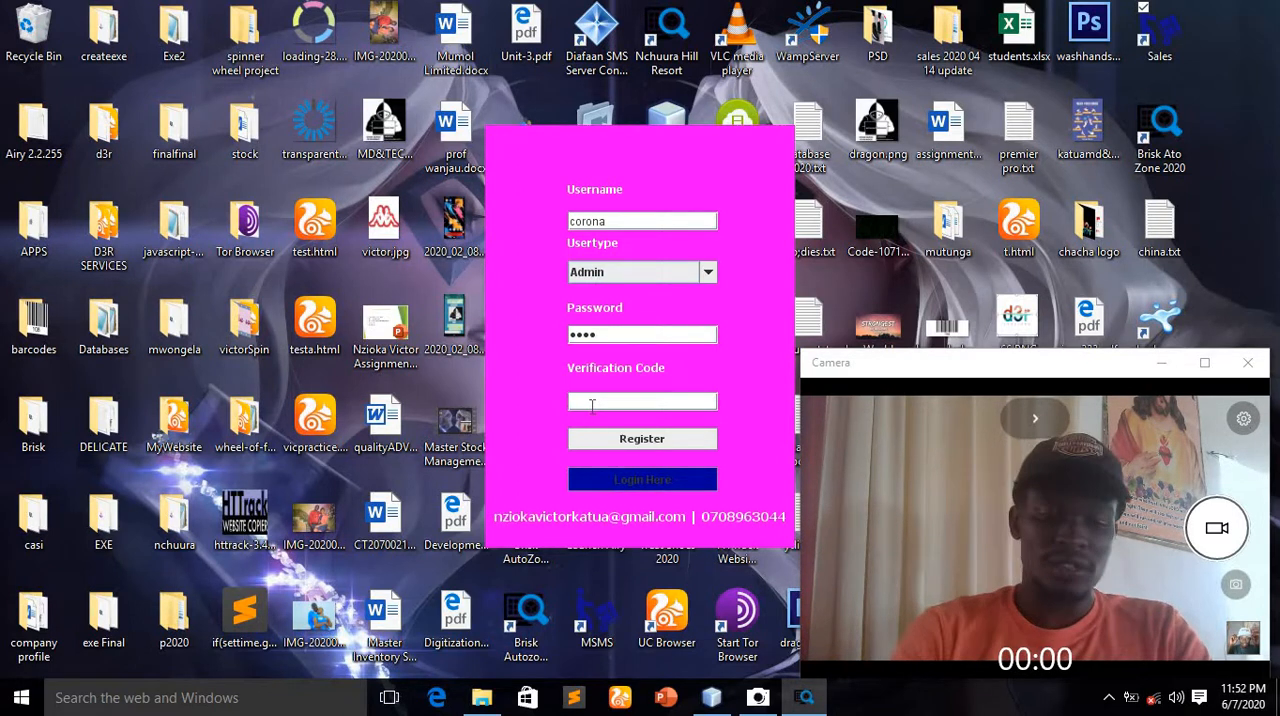
text(MP)
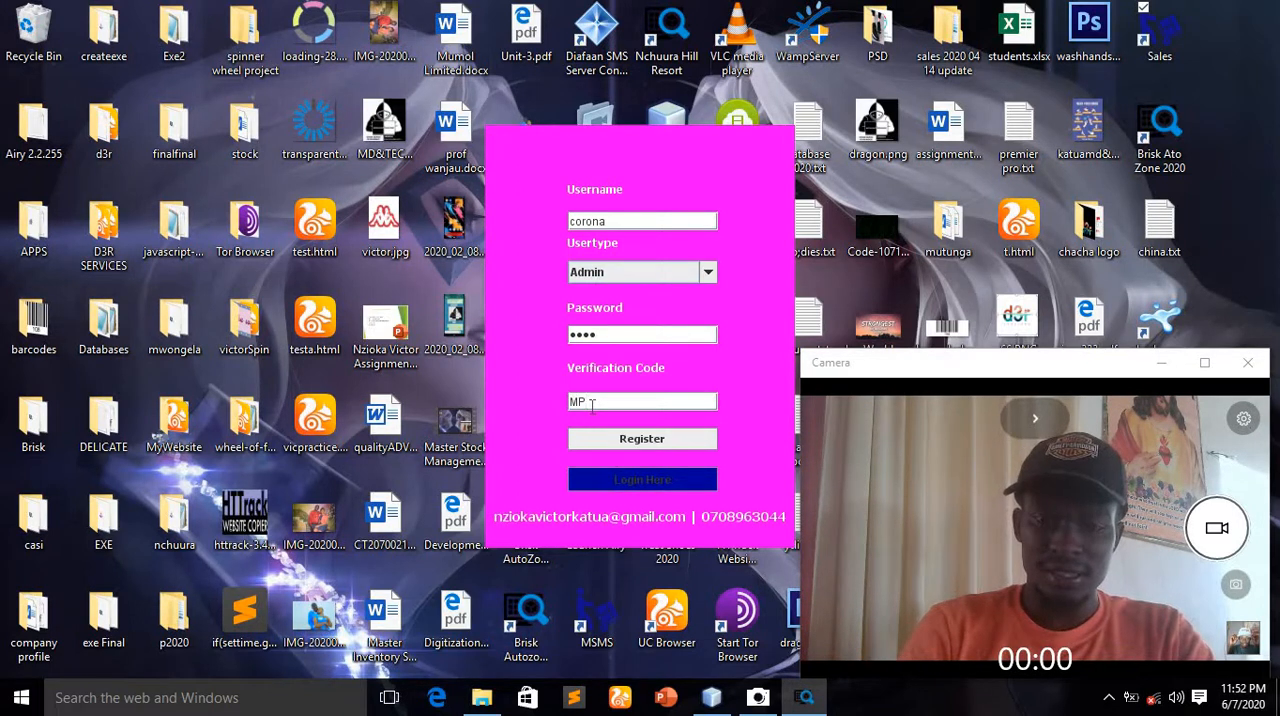
text(CS)
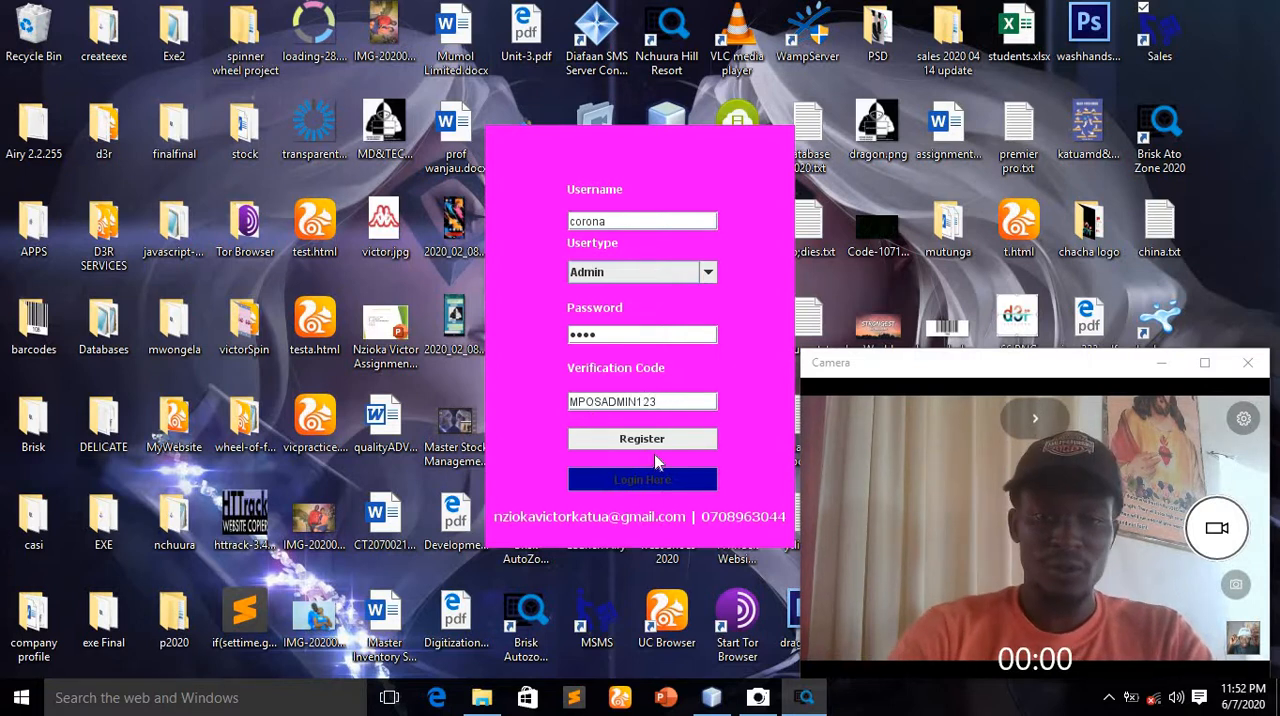
click(655, 443)
click(643, 366)
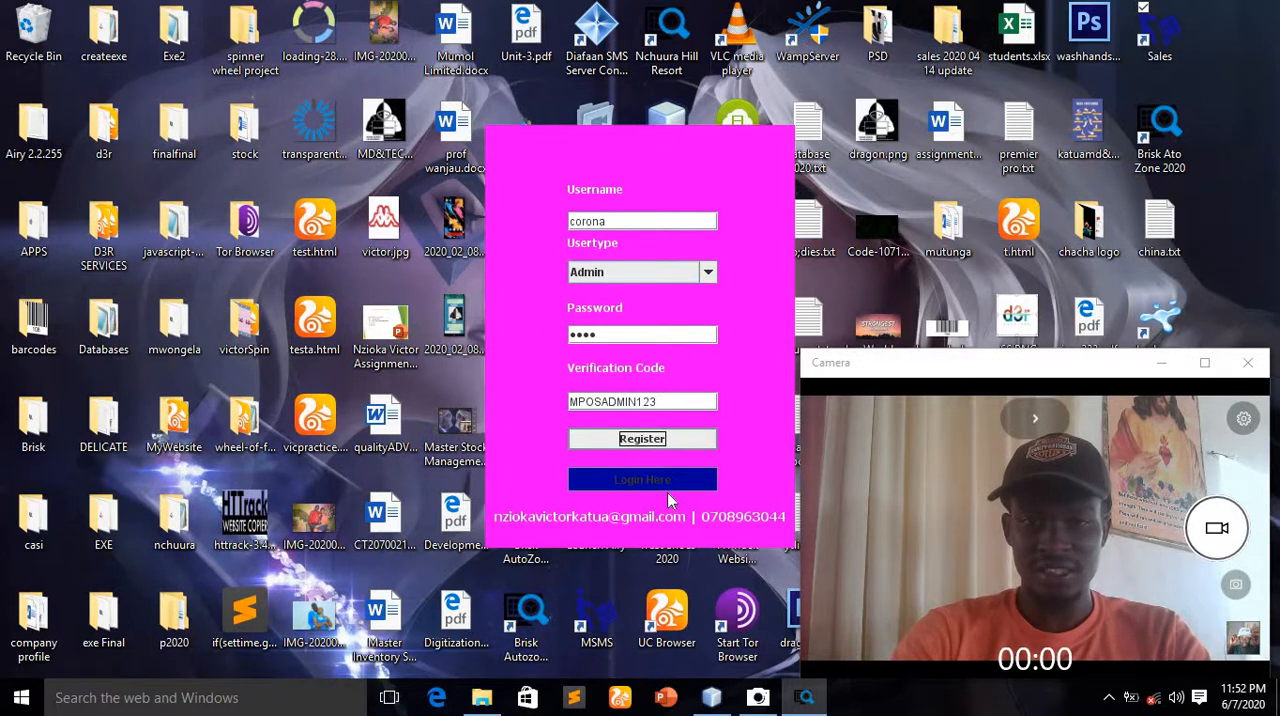
Complete the verification code with its missing last character and register the account
click(670, 405)
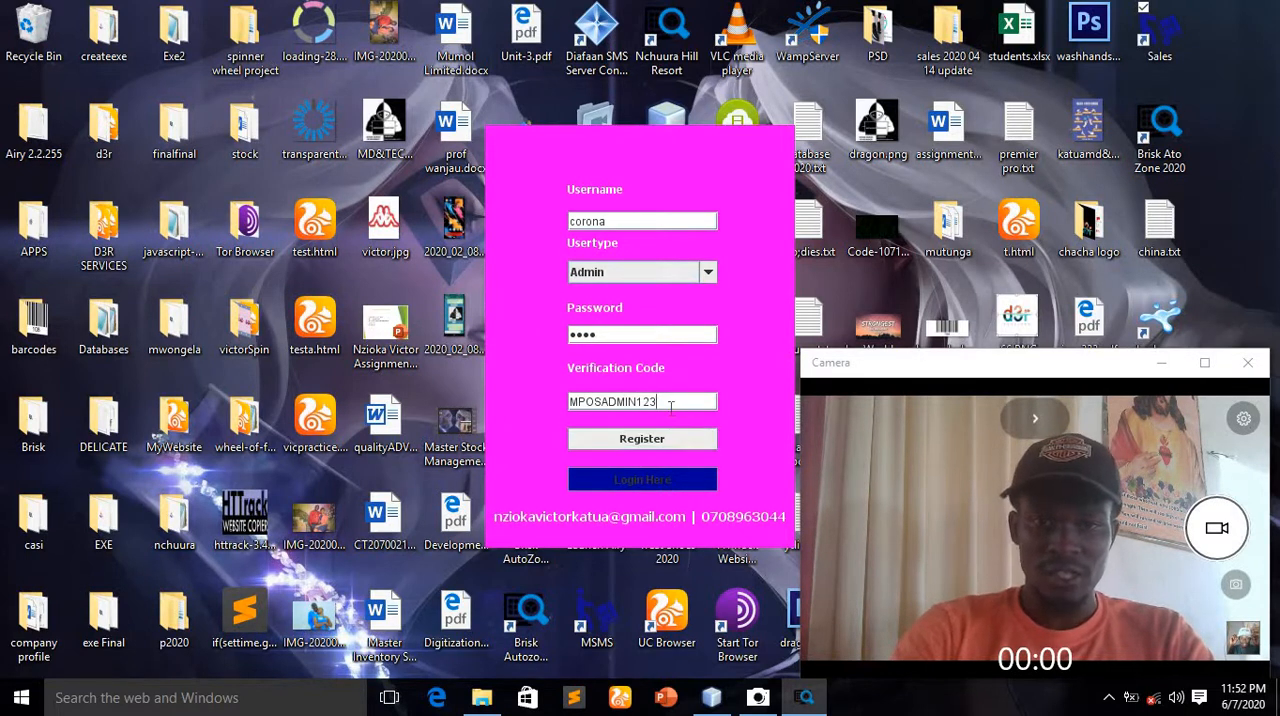
text(4)
click(666, 443)
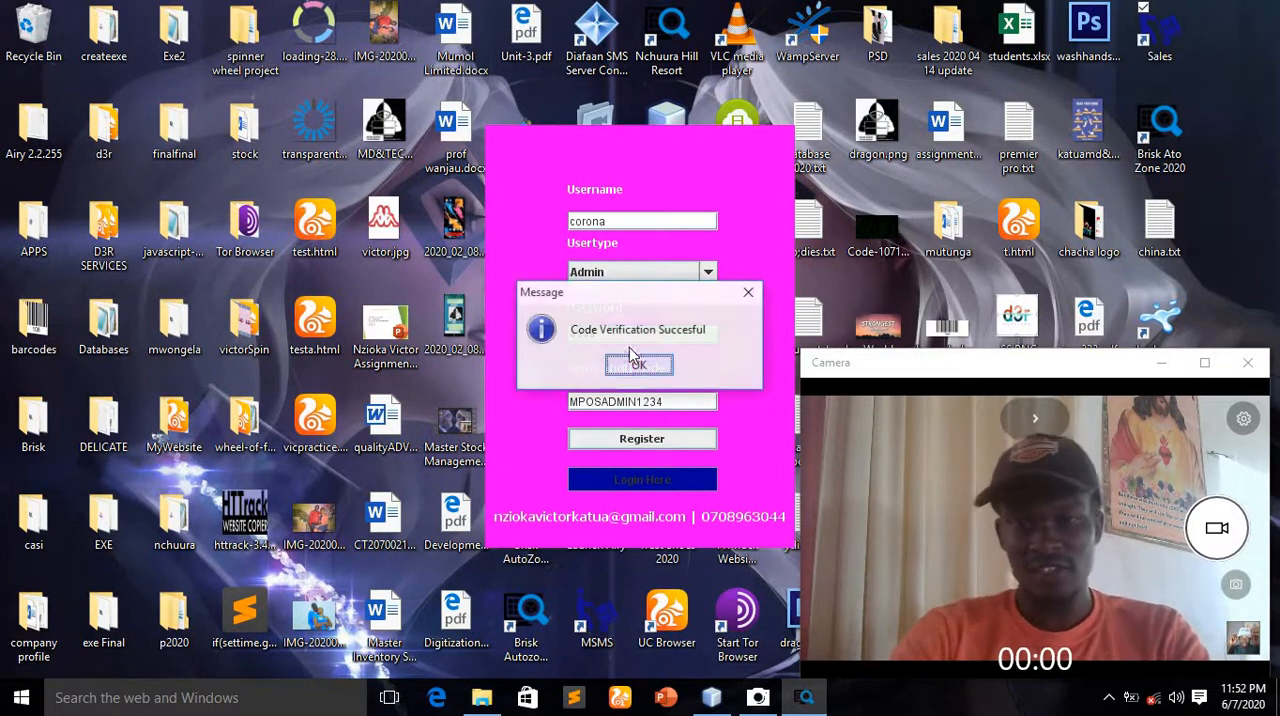
click(636, 366)
click(638, 366)
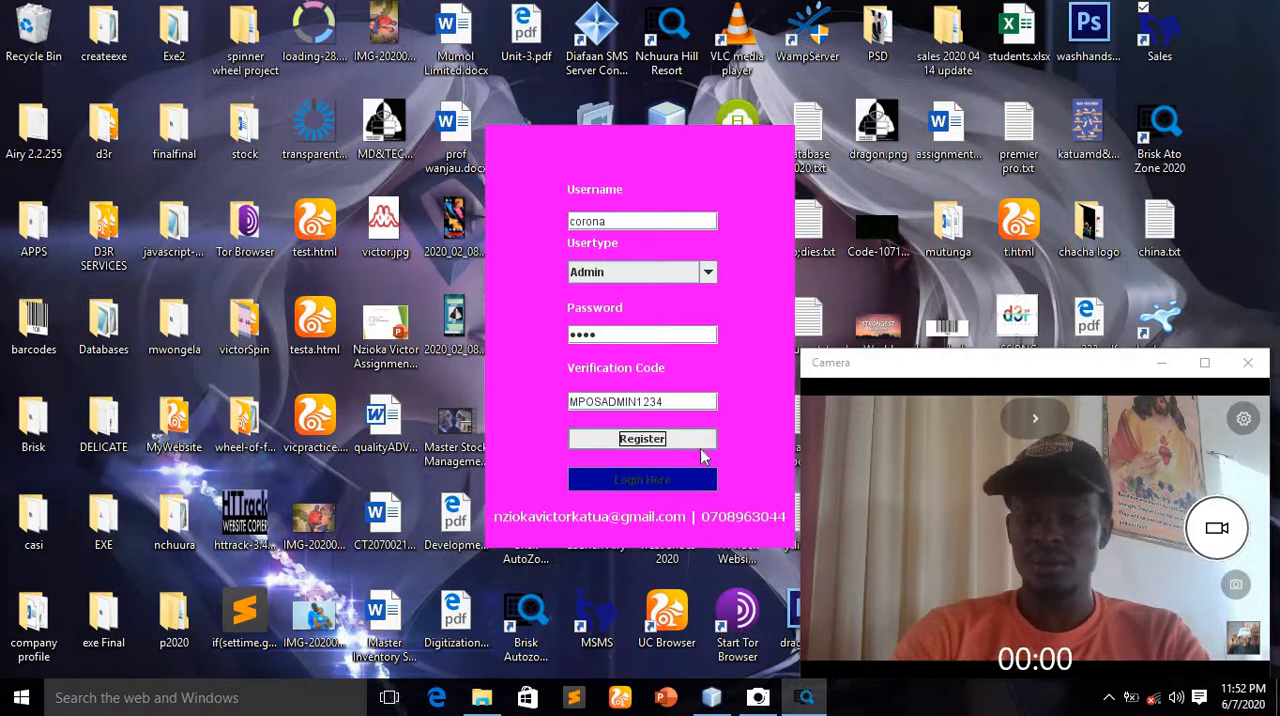
Return to the login form, select the username corona and enter the account password
click(655, 484)
click(721, 300)
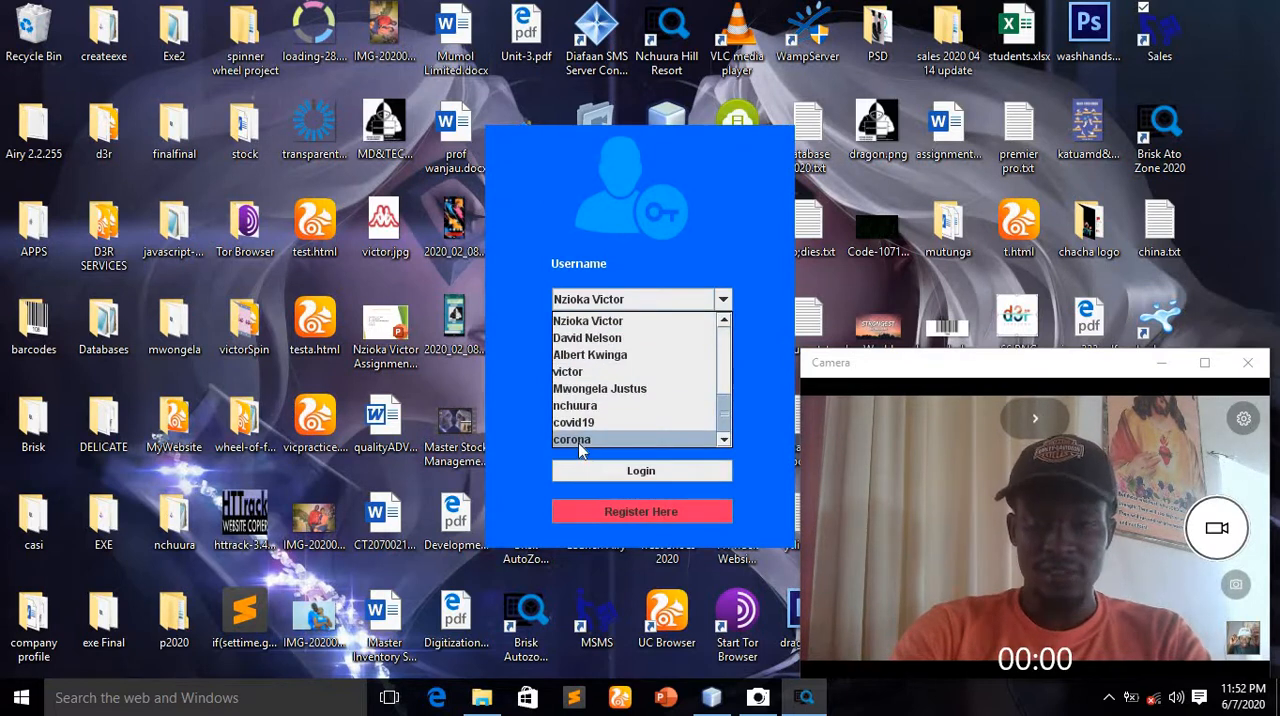
click(585, 440)
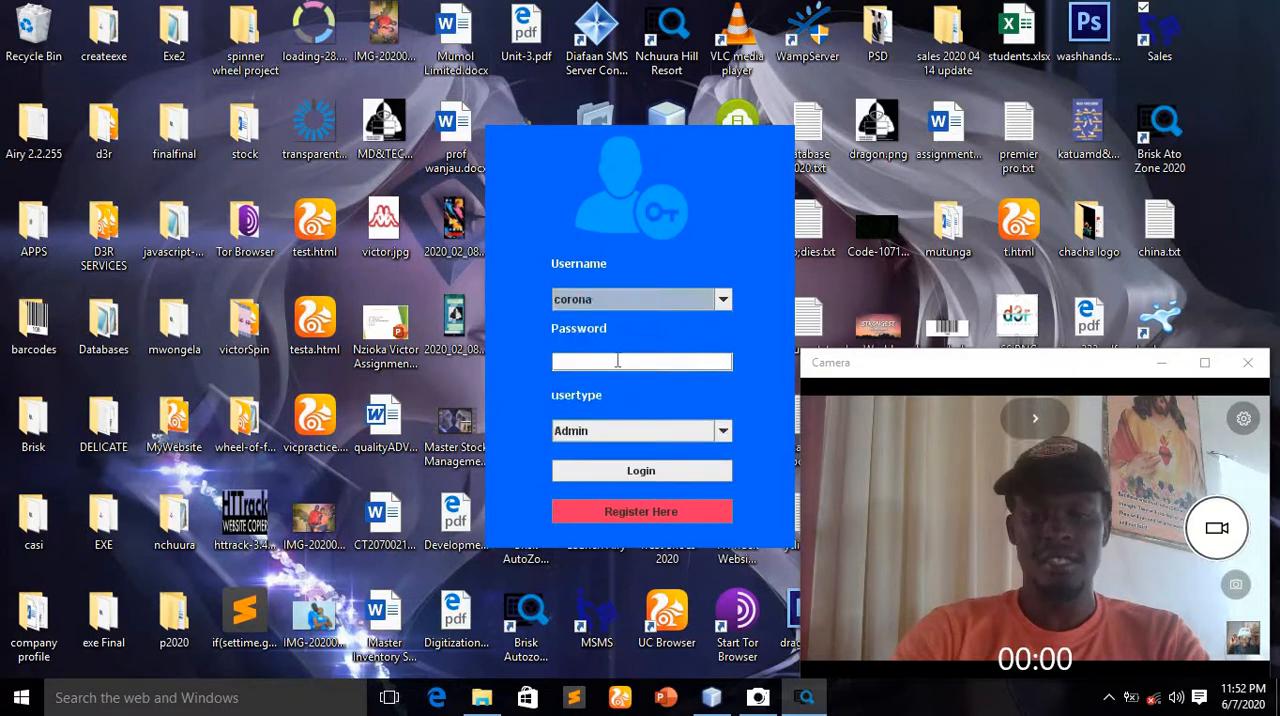
click(617, 361)
text(••••)
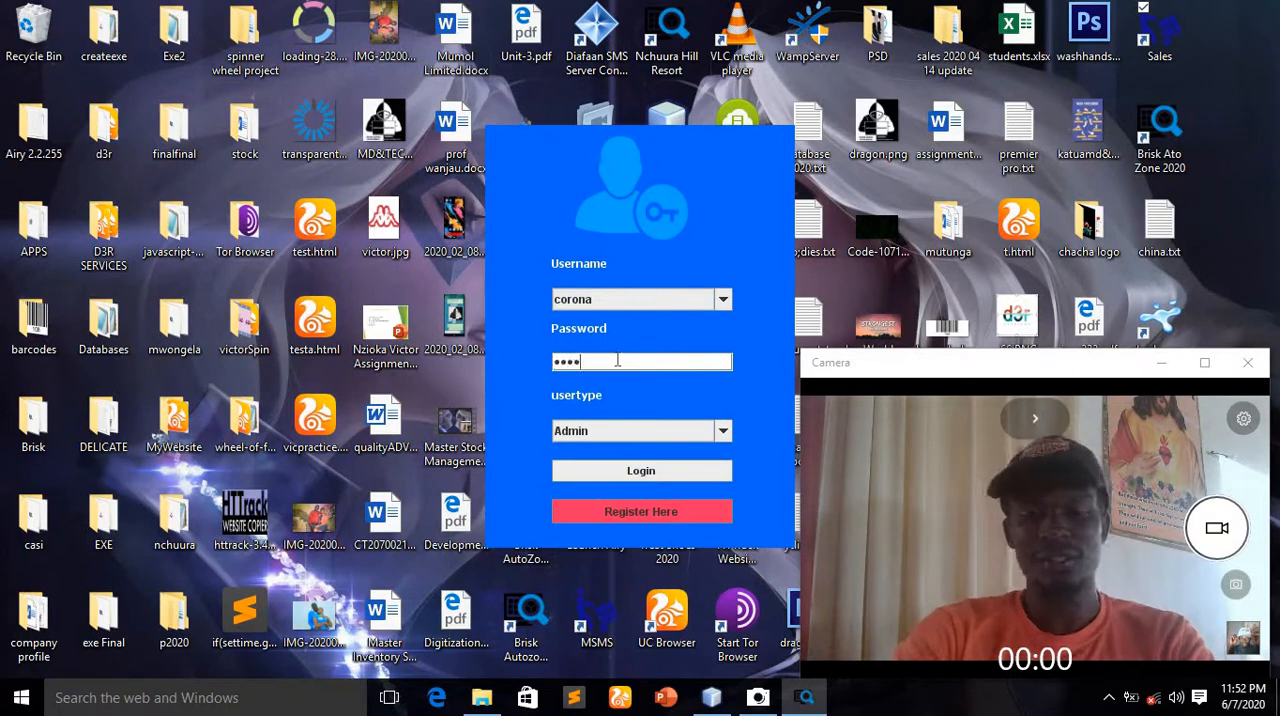
Try to log in as corona with the user type set to User
click(647, 443)
click(611, 468)
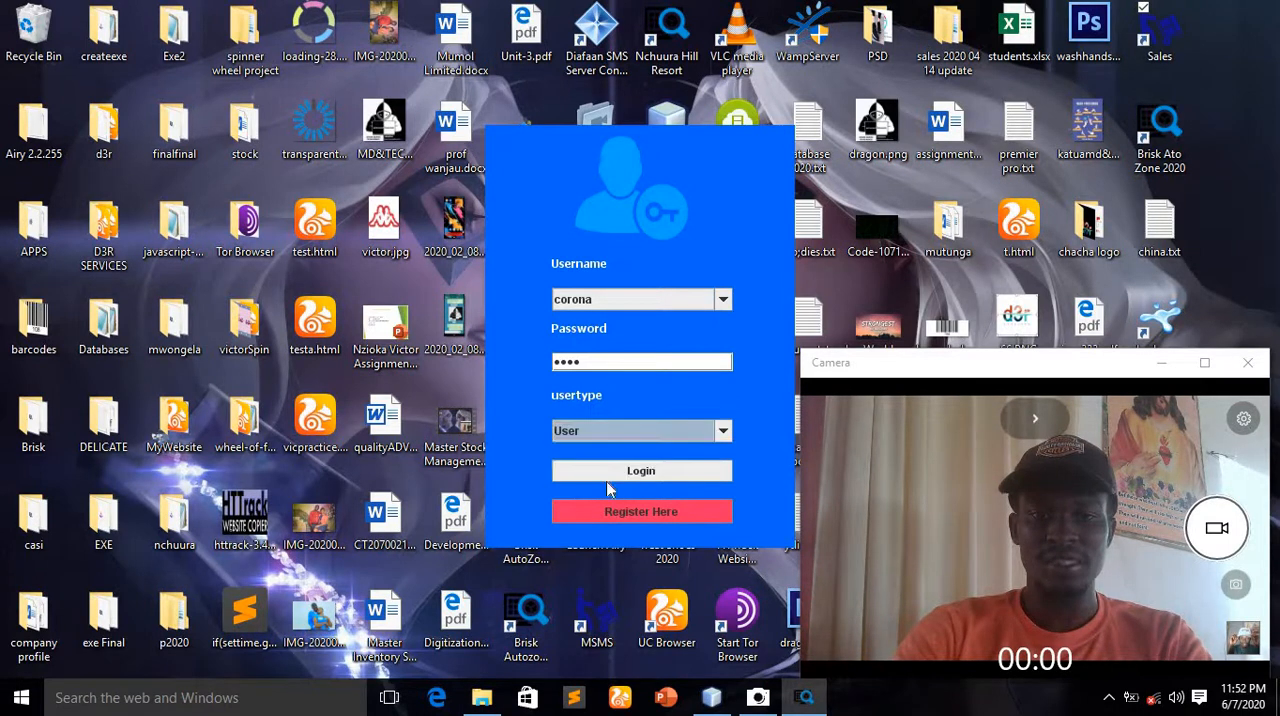
click(640, 471)
click(628, 378)
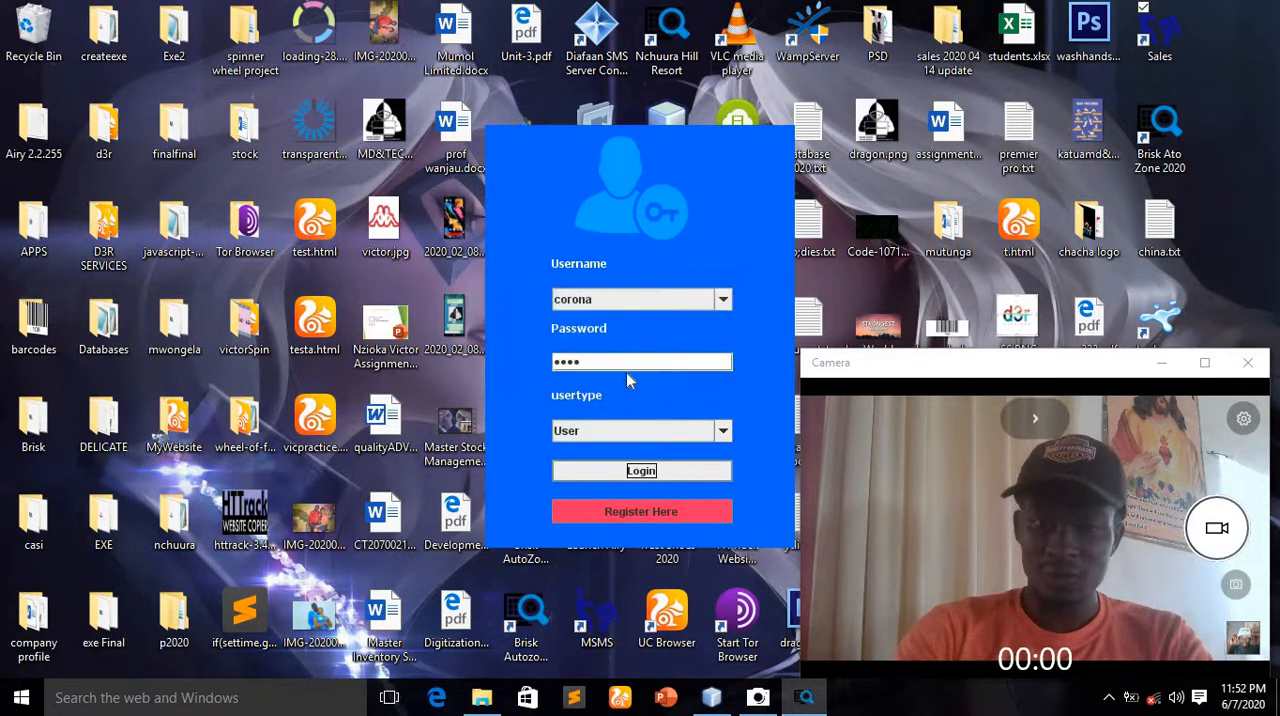
Set the user type to Admin and log in to the inventory system
click(623, 432)
click(597, 450)
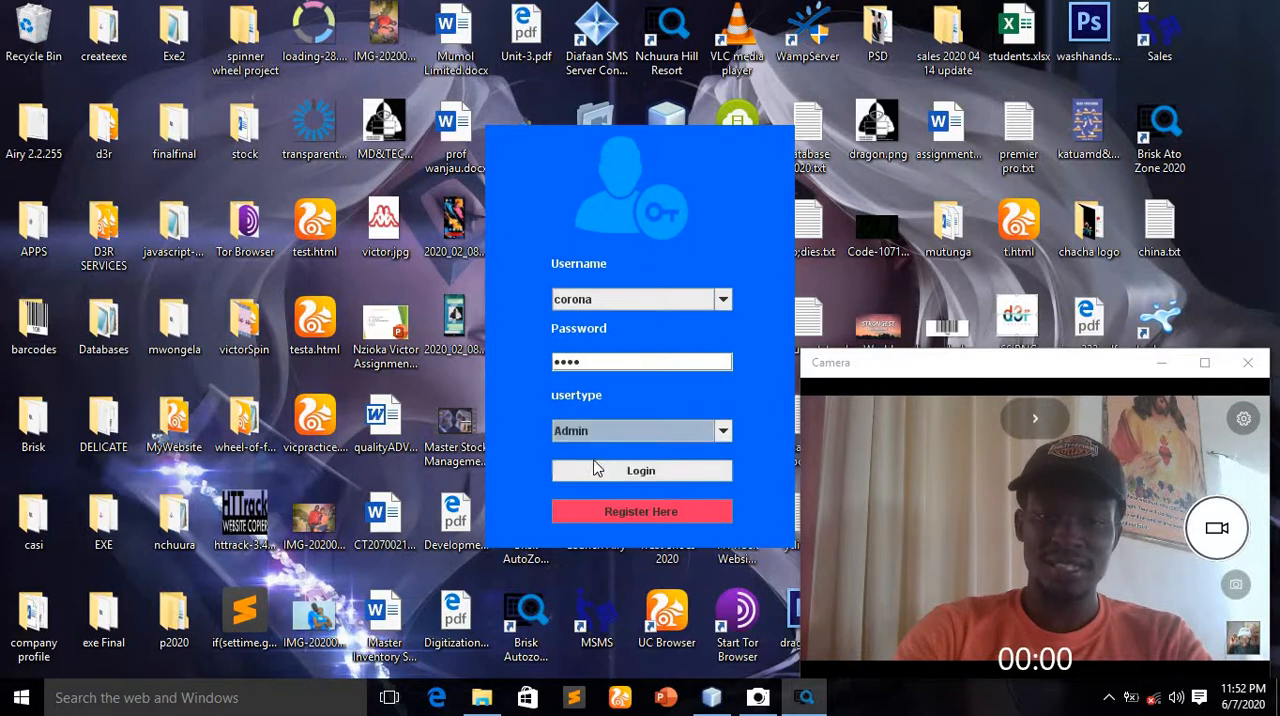
click(608, 470)
click(640, 366)
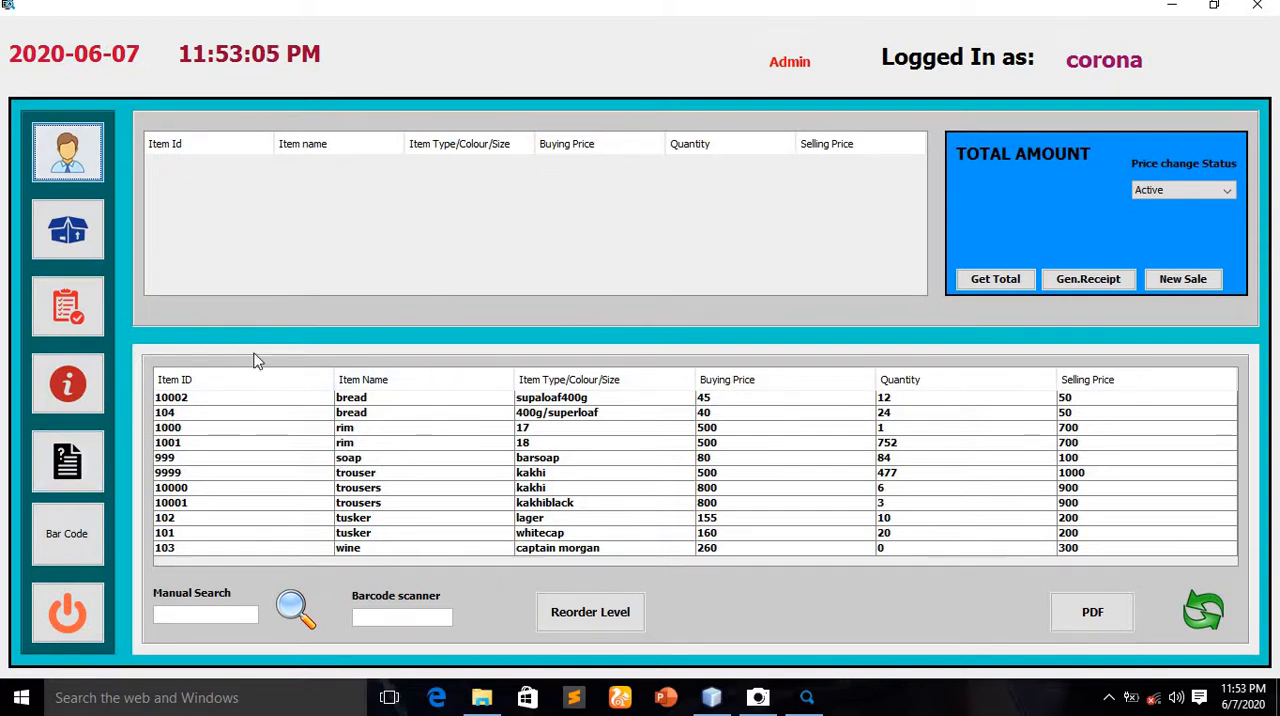
Open the form for adding a new stock item
click(82, 247)
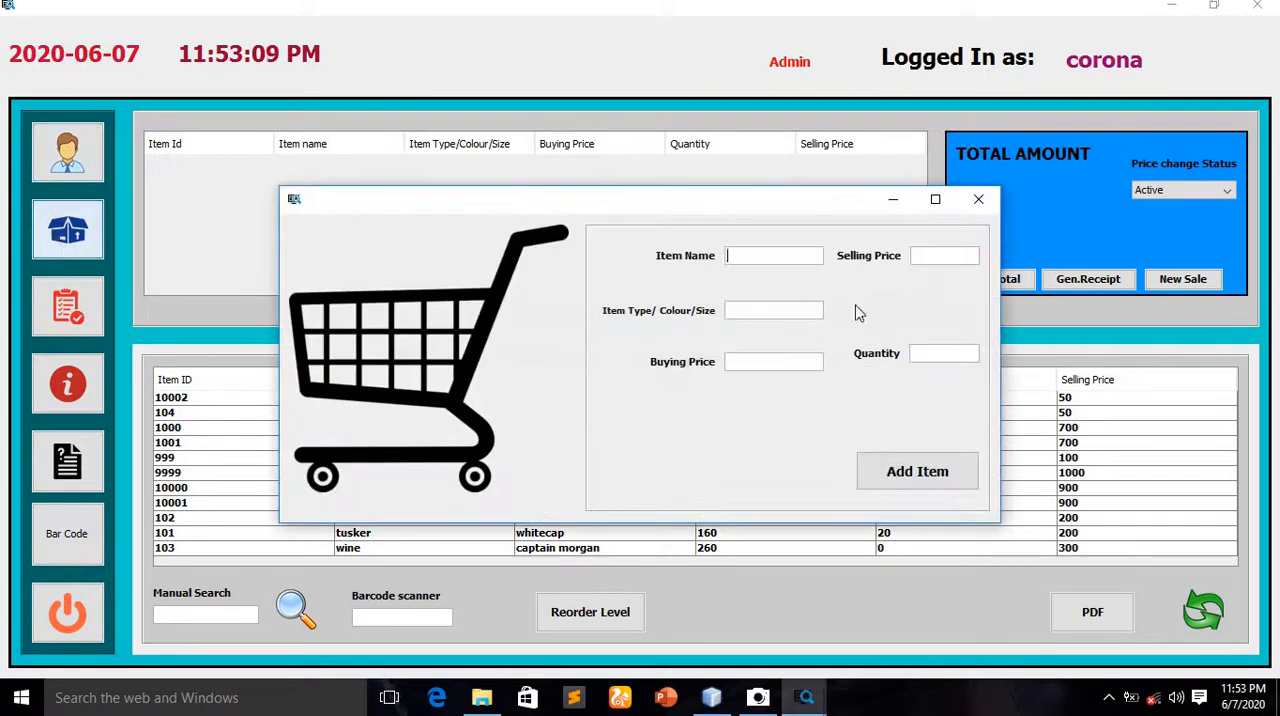
click(978, 199)
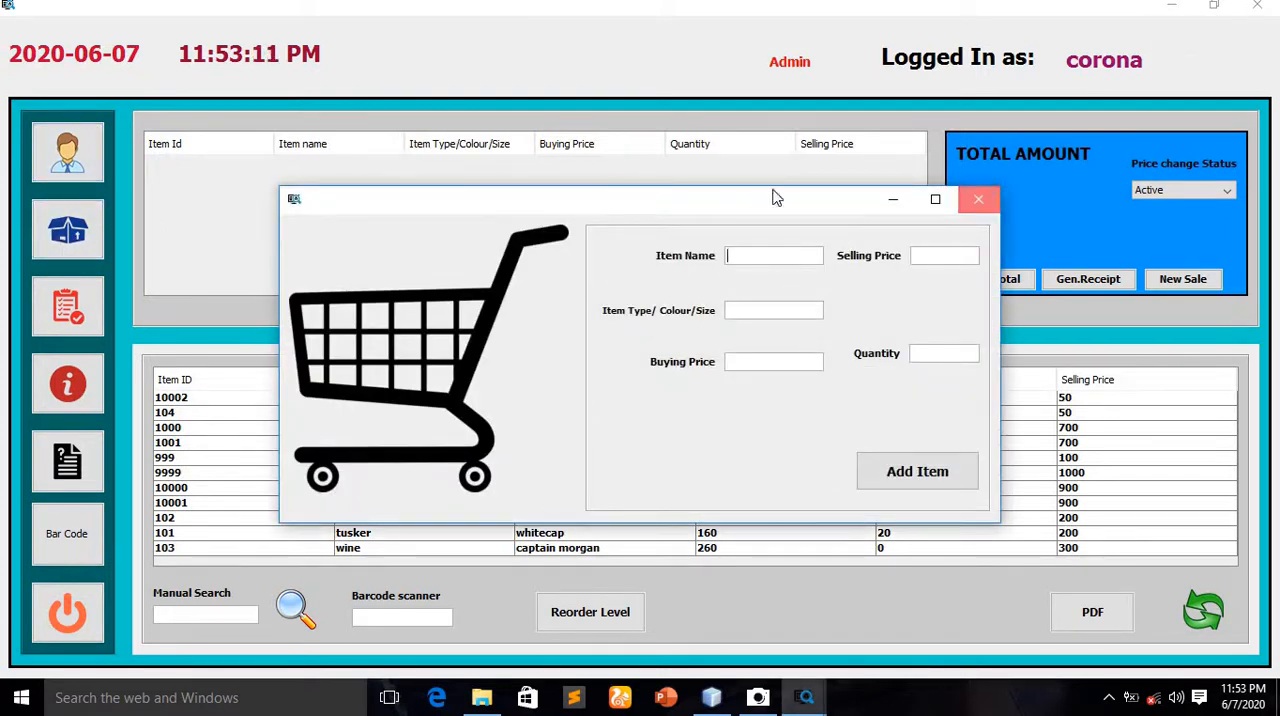
click(70, 232)
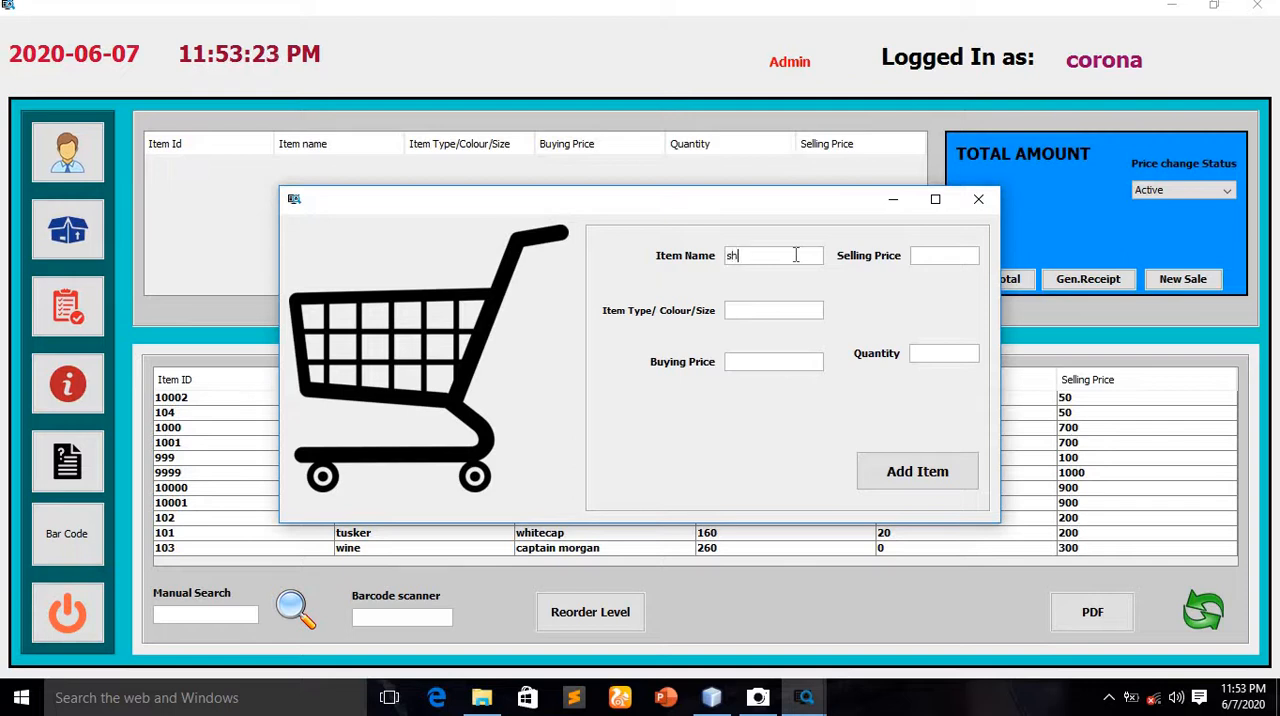
text(o)
text(ba)
text(rsoap)
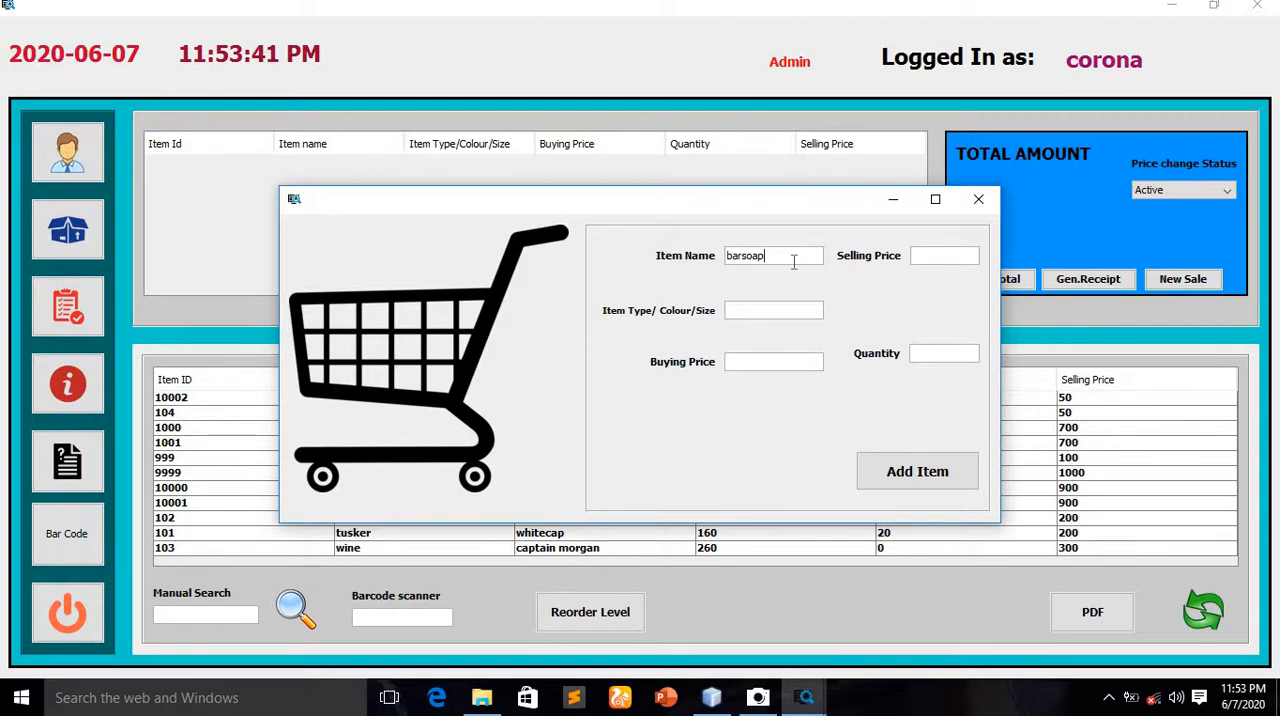
key(BackSpace)
key(BackSpace)
Enter phone as the new item's name and nokia 2.0 as its type
text(phone)
text(samsum)
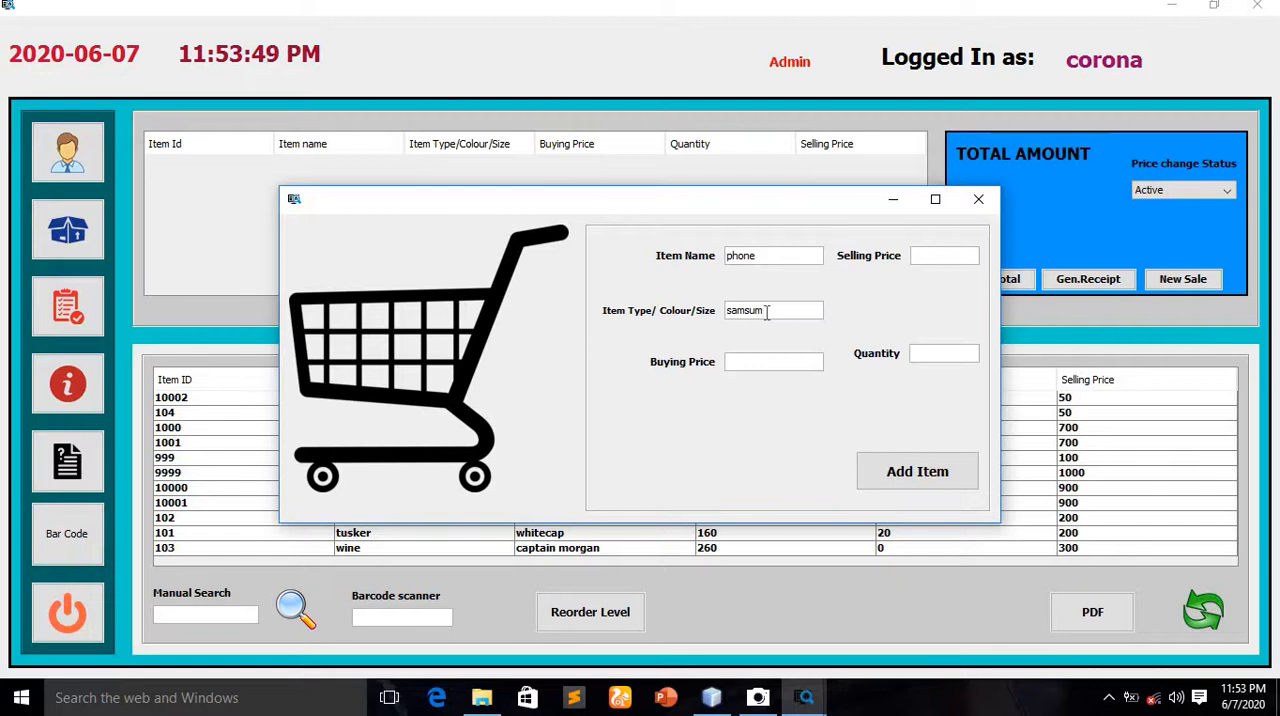
key(BackSpace)
key(BackSpace)
text(nokia 2.0)
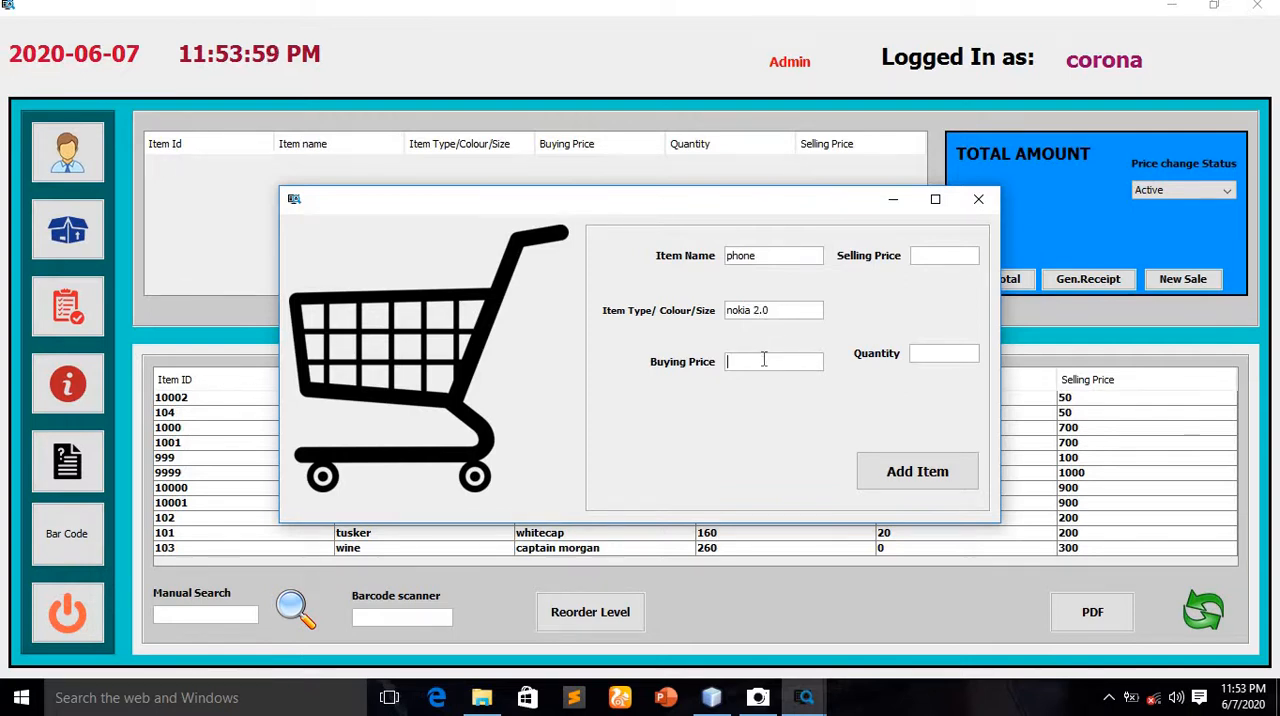
Set the phone's buying price to 8000 and its selling price to 8500
text(tr)
key(BackSpace)
key(BackSpace)
text(00)
click(937, 255)
text(8)
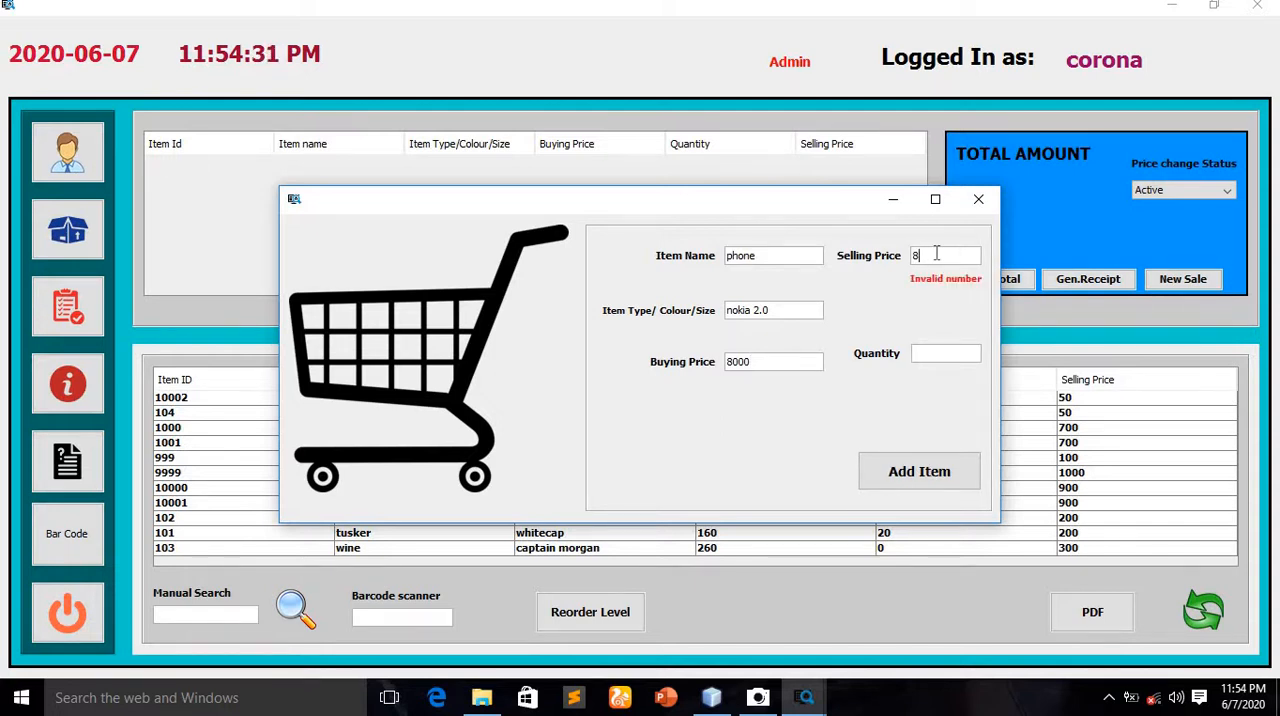
text(500)
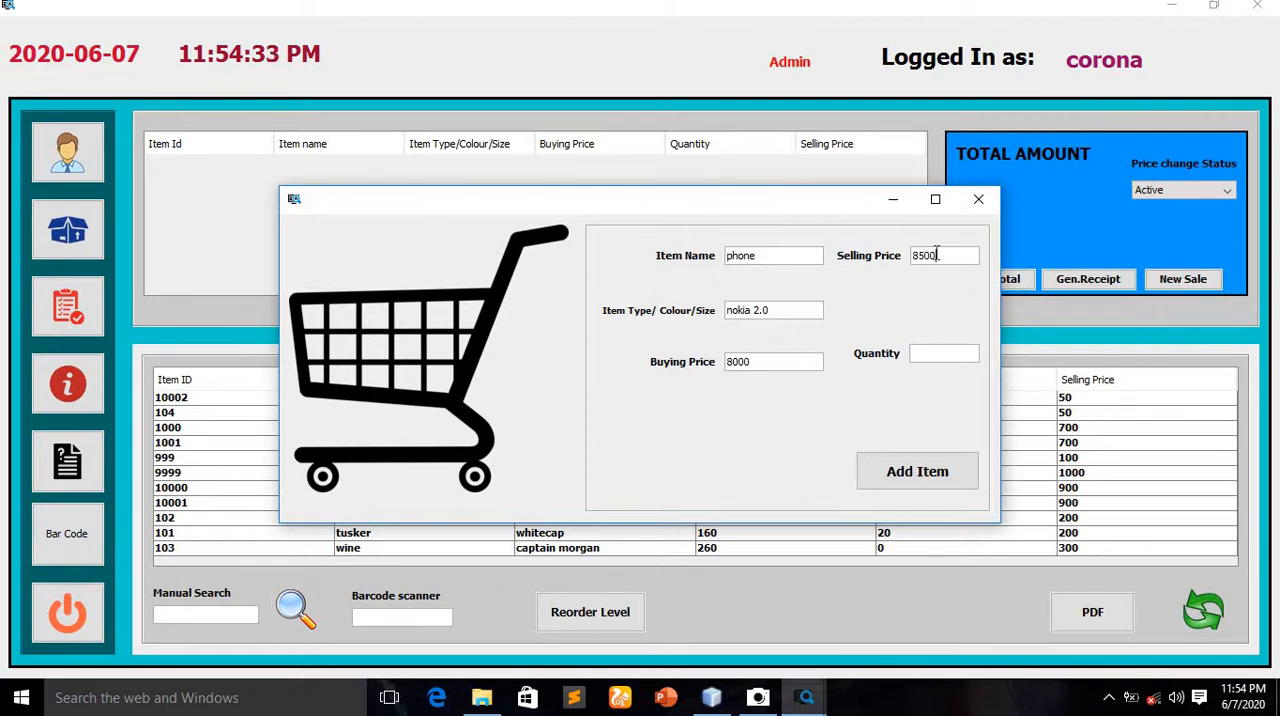
Set the phone's quantity to 5 and add the item to the stock
click(964, 352)
text(5)
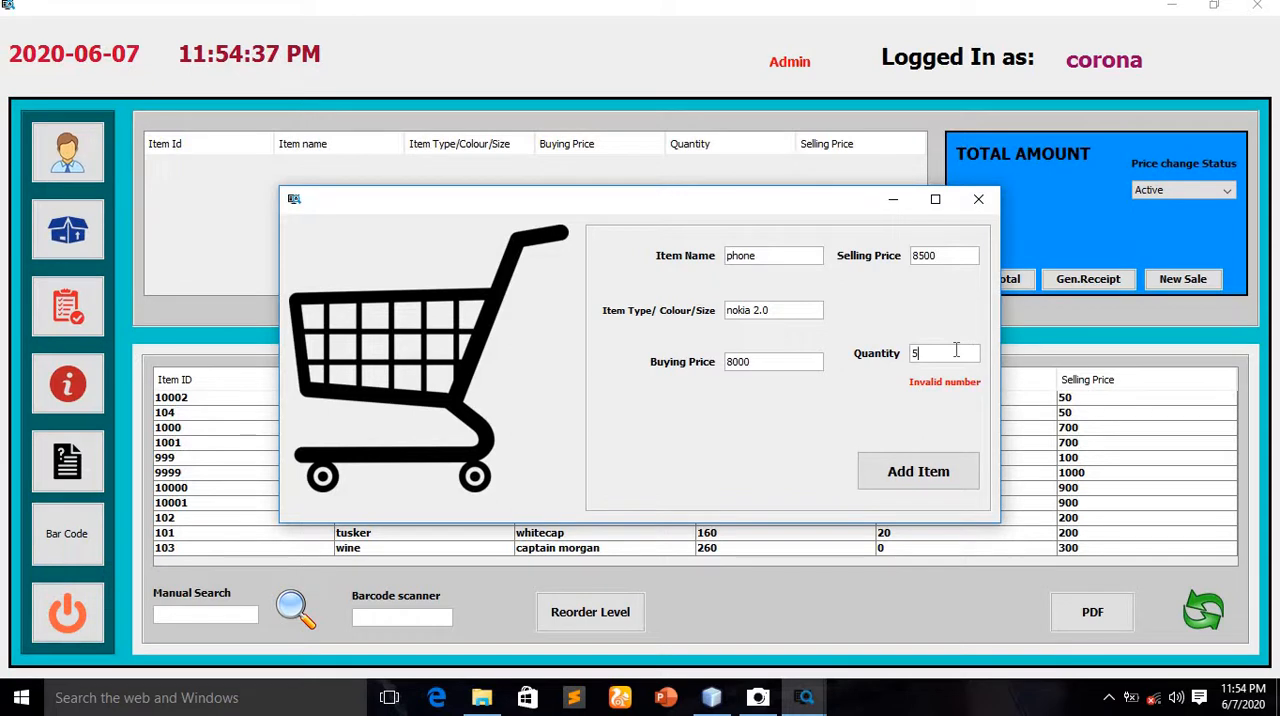
text(5)
click(887, 470)
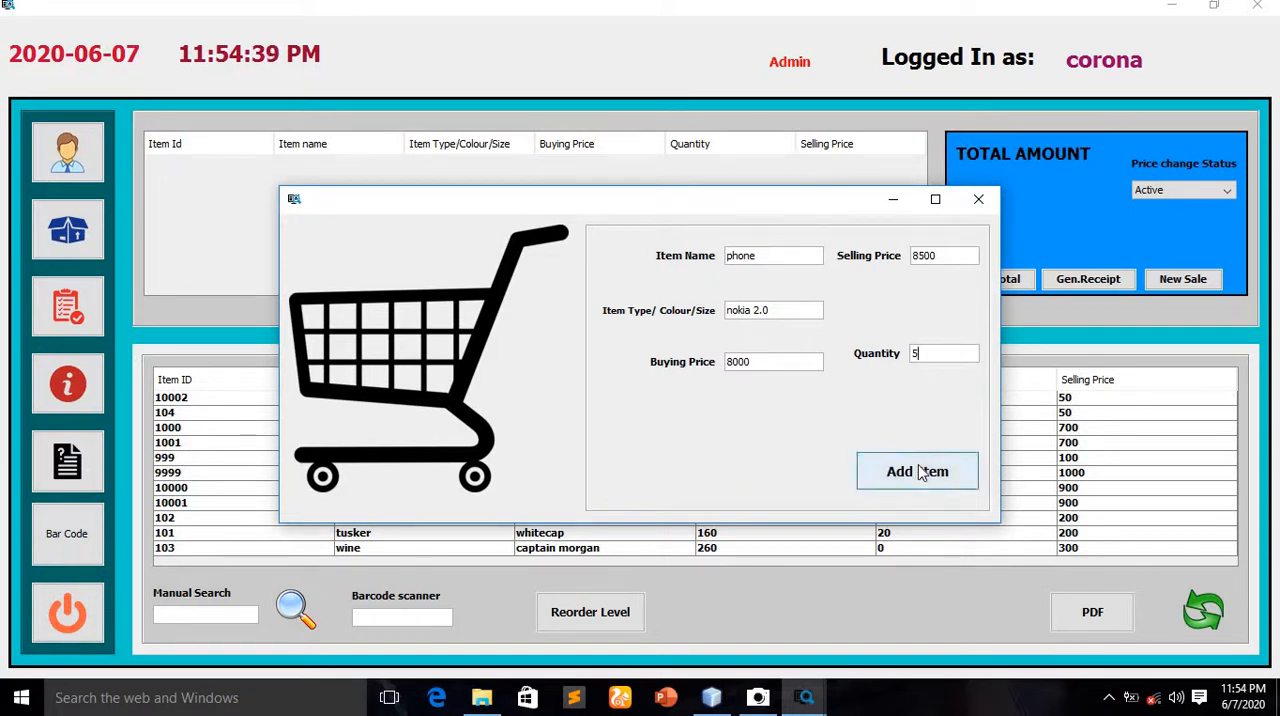
click(640, 367)
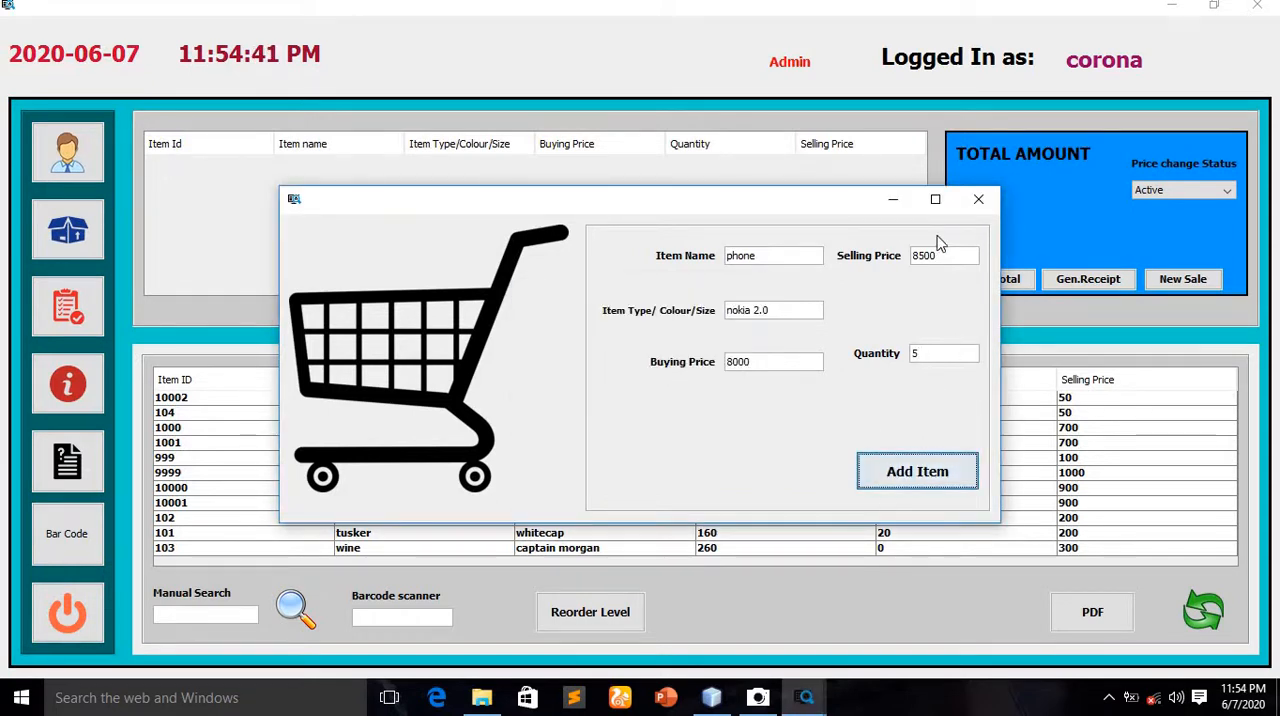
Close the new-item form and refresh the stock list to check the added phone
click(978, 199)
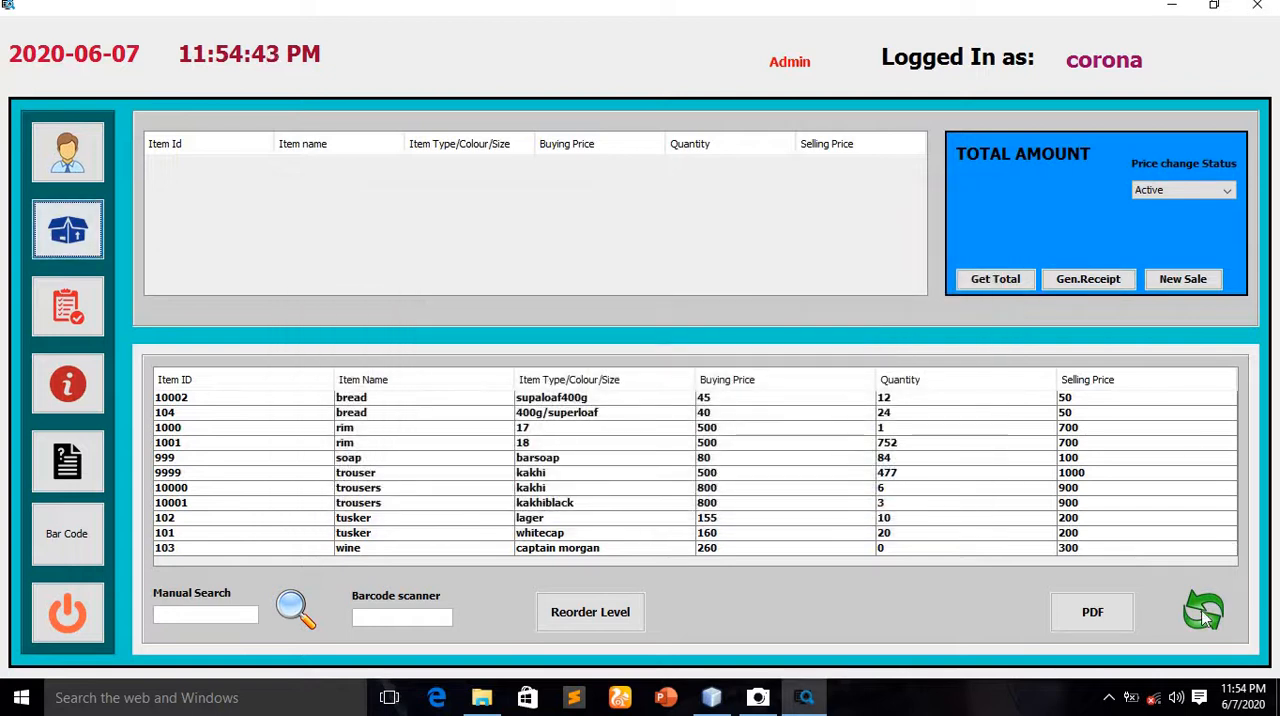
click(1205, 613)
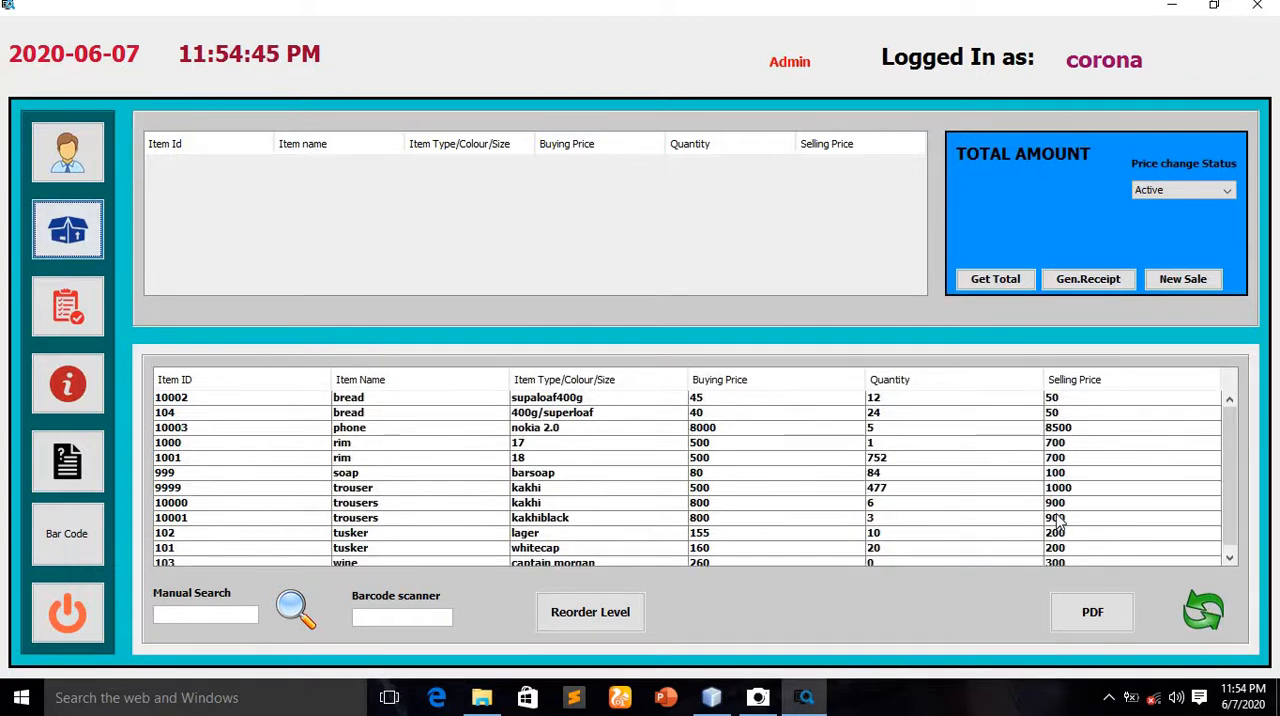
scroll(1058, 520, down, 1)
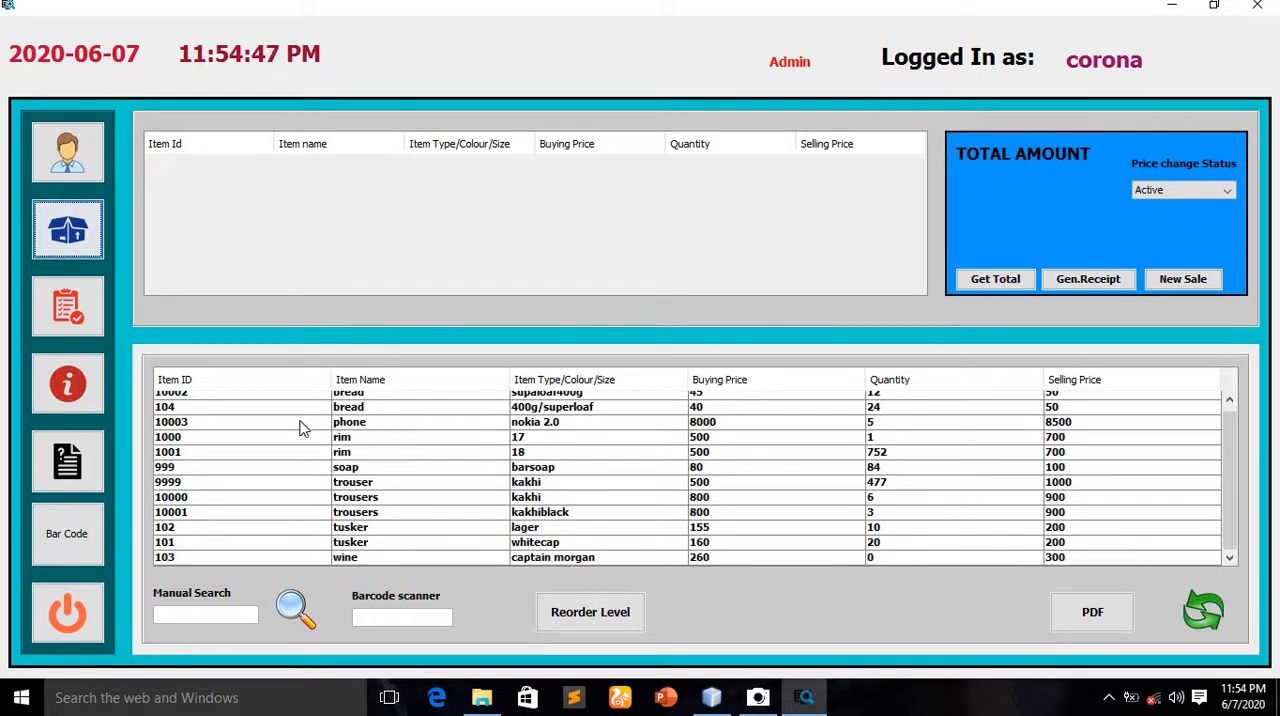
scroll(385, 455, up, 1)
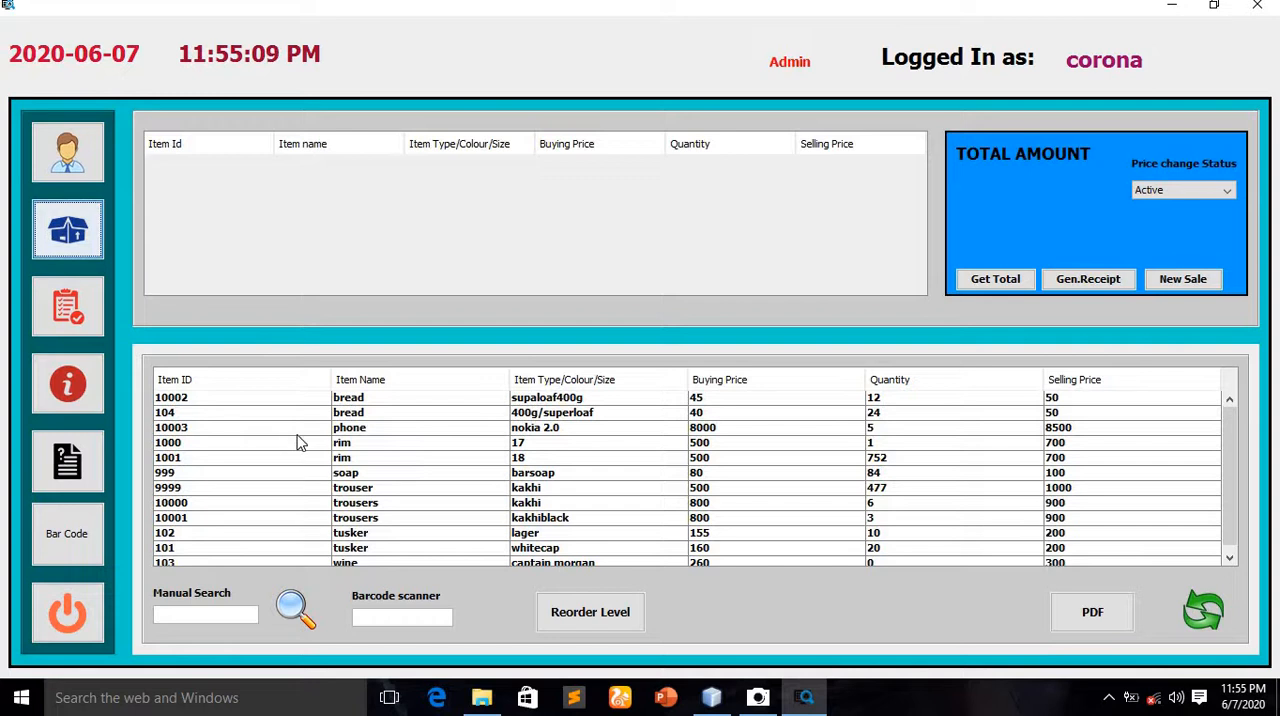
Sell one nokia 2.0 phone from the stock list, total and save the sale, and clear it for a new one
double_click(541, 432)
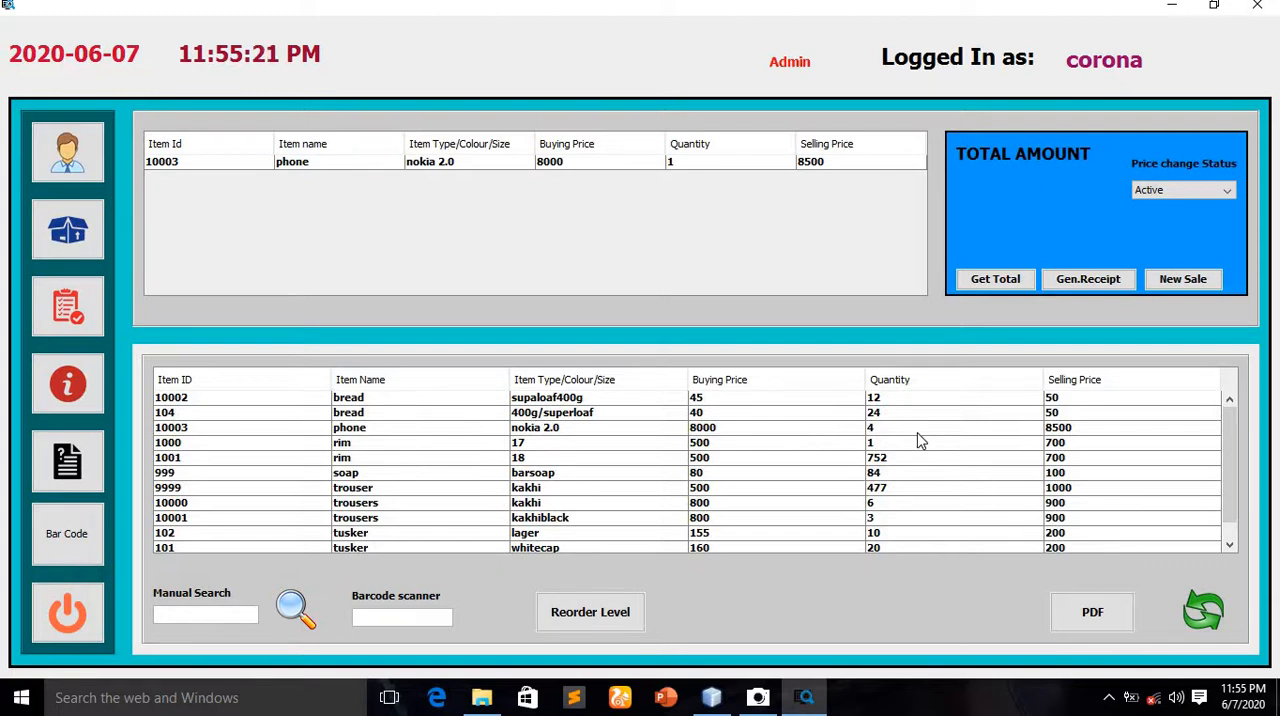
click(995, 279)
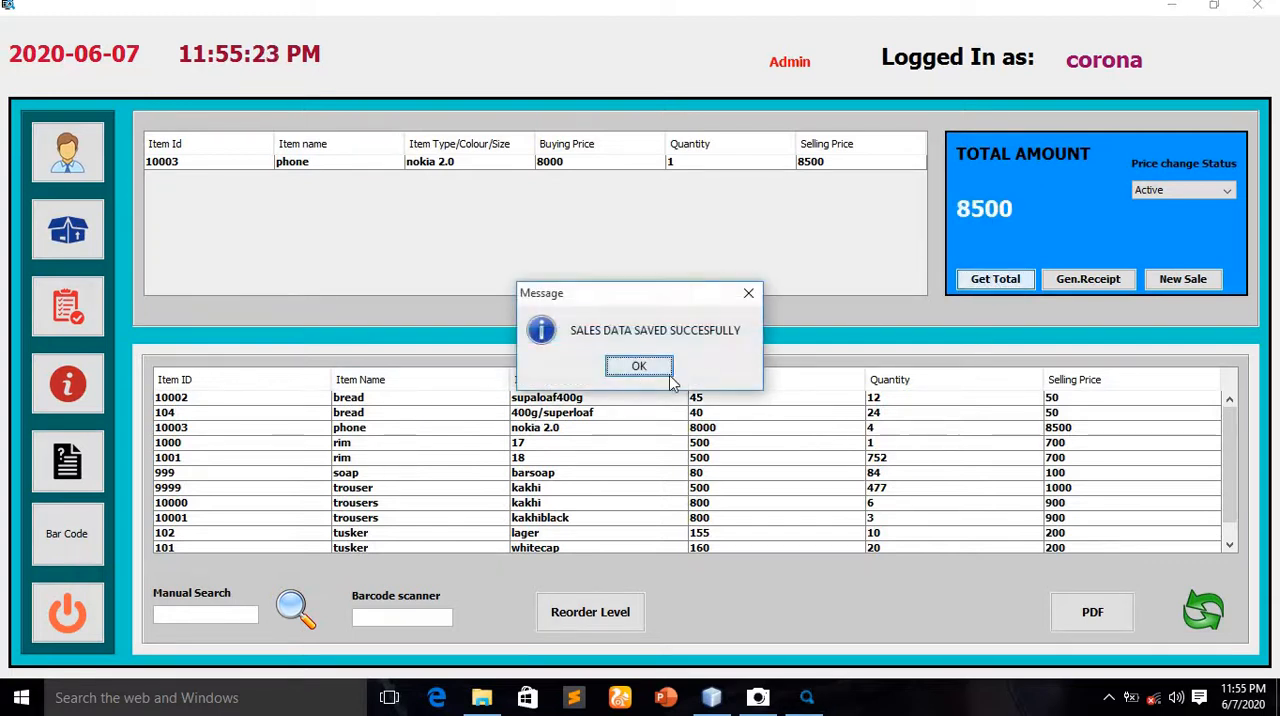
click(640, 366)
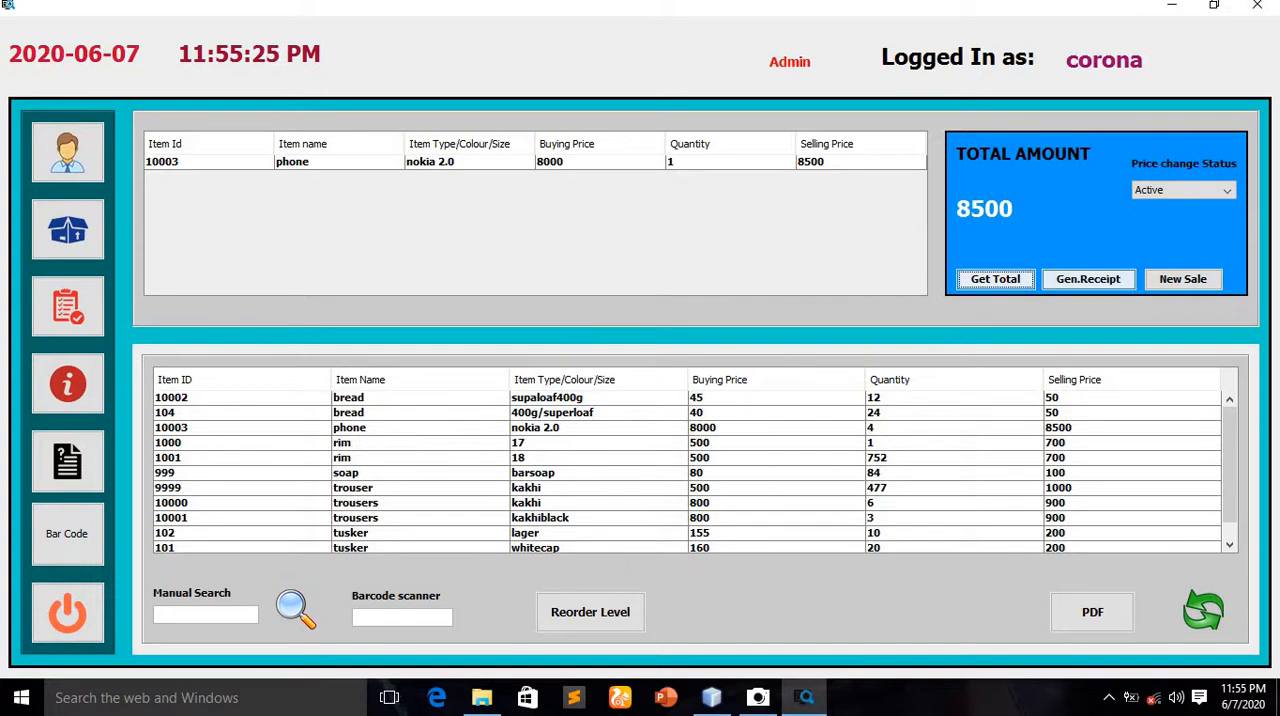
click(1203, 284)
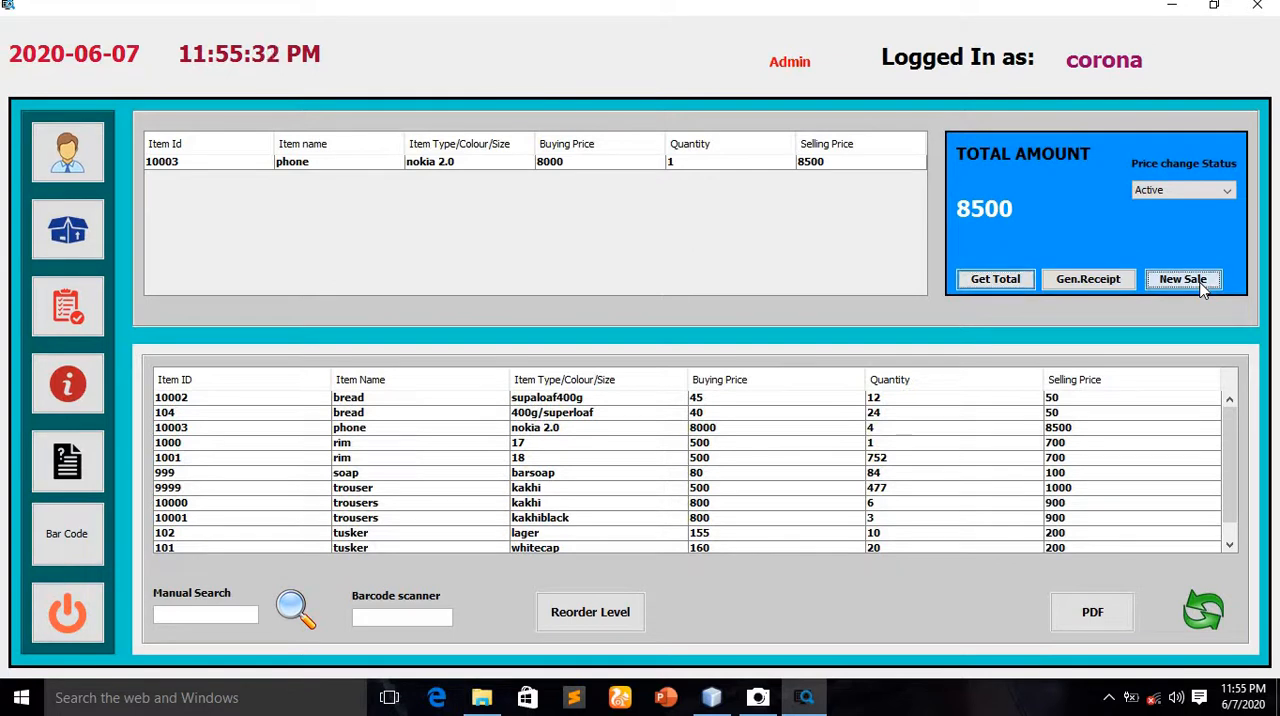
Add the phone to the sale by entering 10003 as its barcode, and refresh the stock list
click(361, 622)
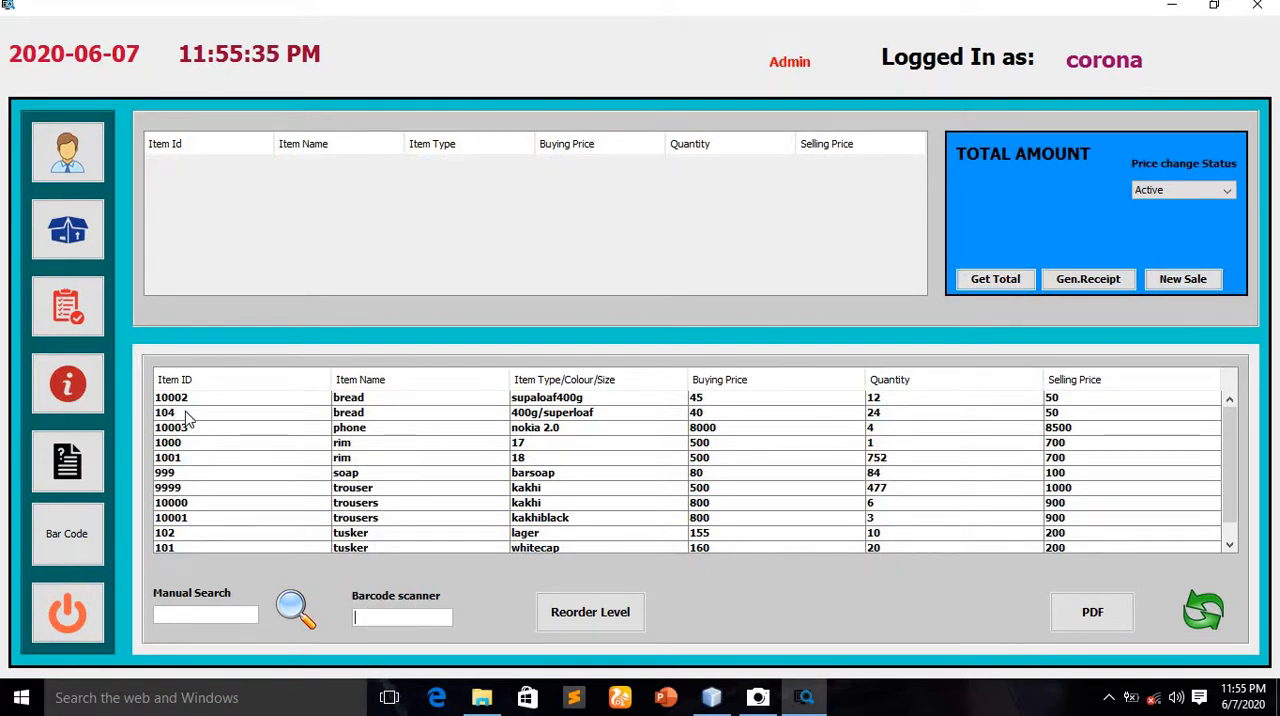
text(1)
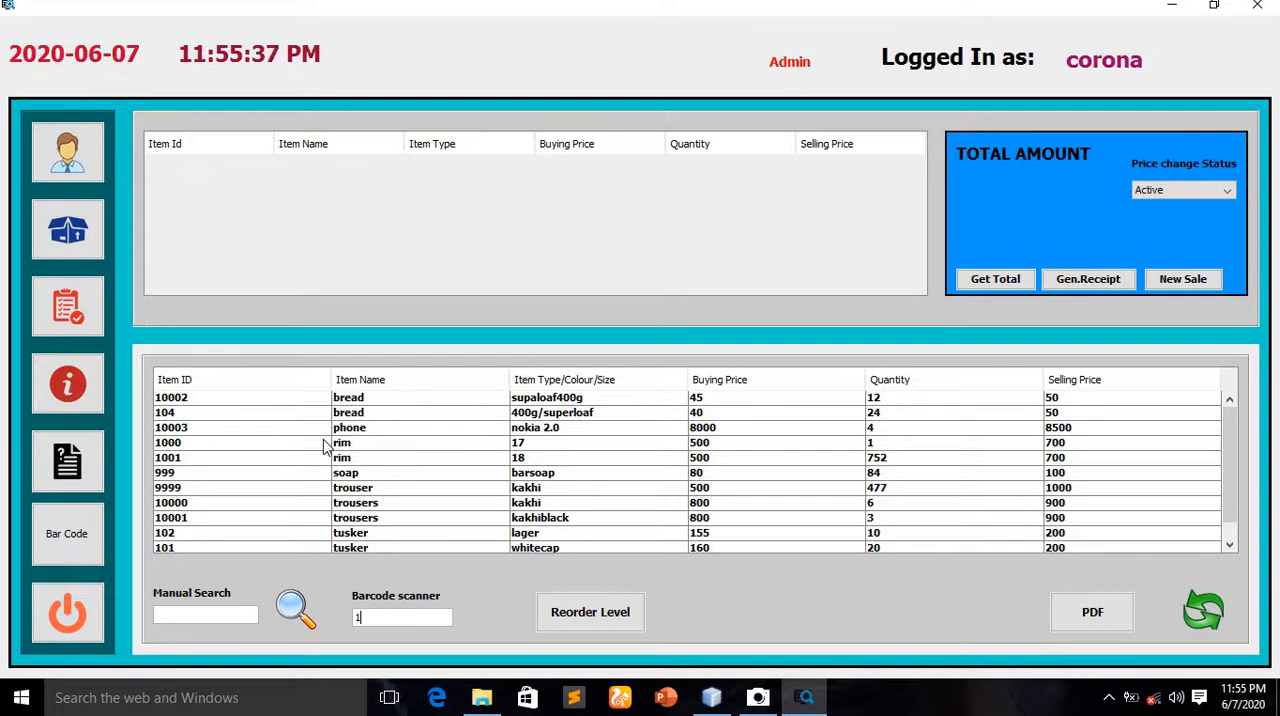
text(0003)
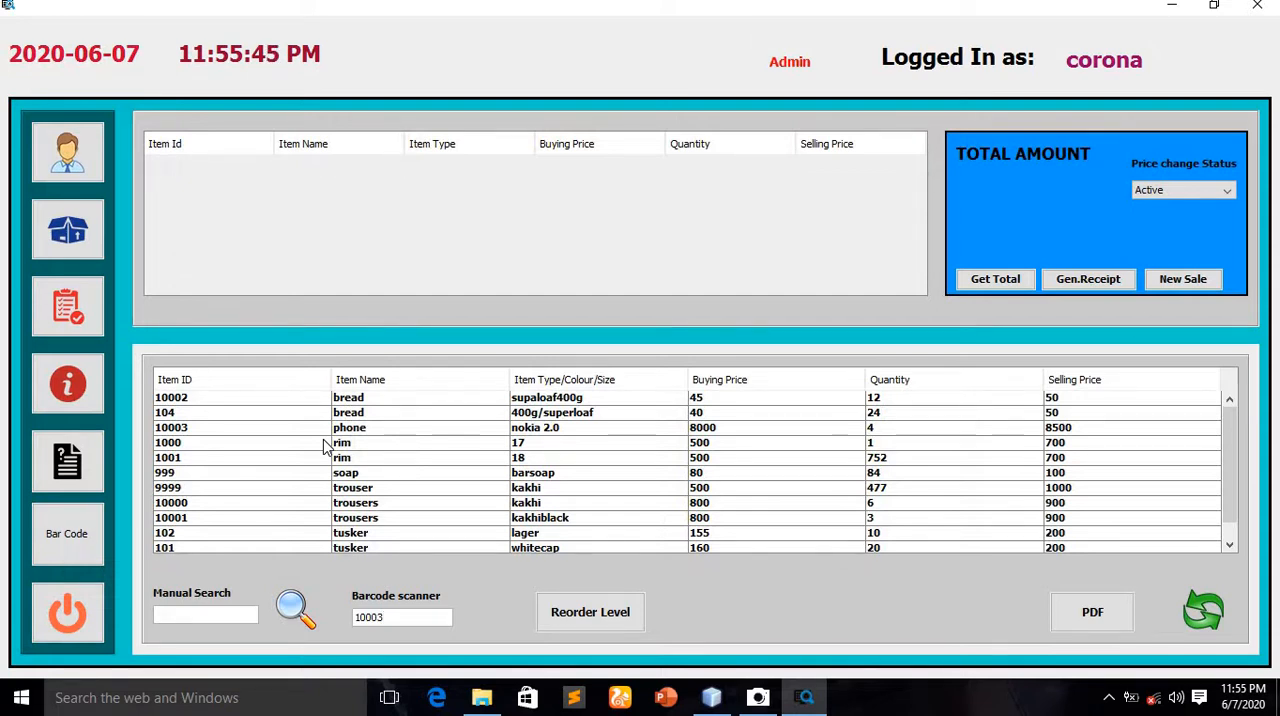
key(Return)
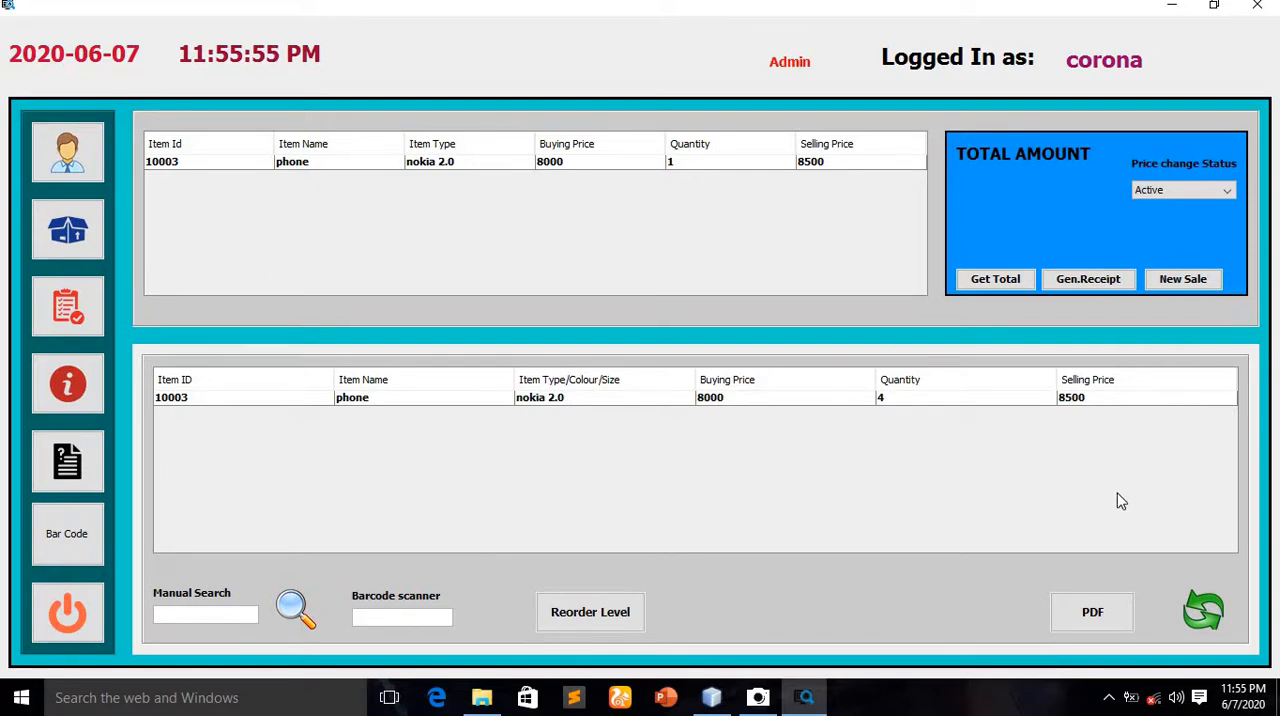
click(1207, 596)
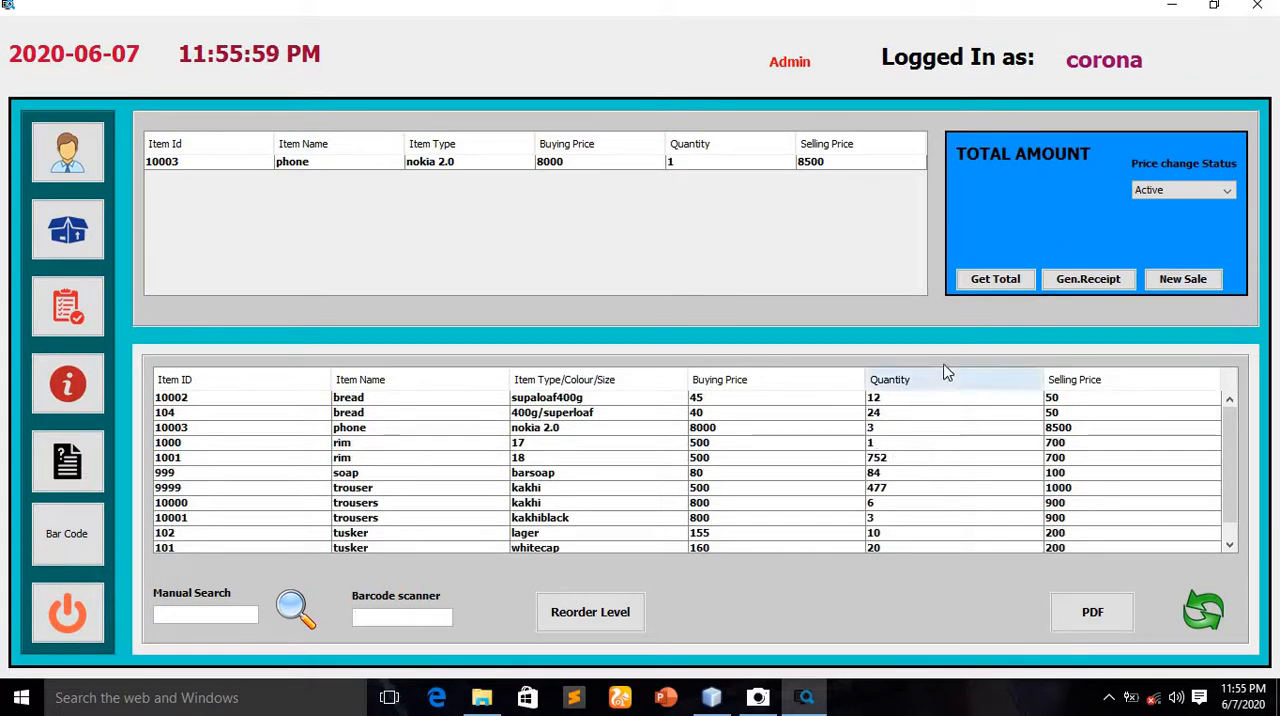
Total and save the phone sale, and start a new sale
click(995, 279)
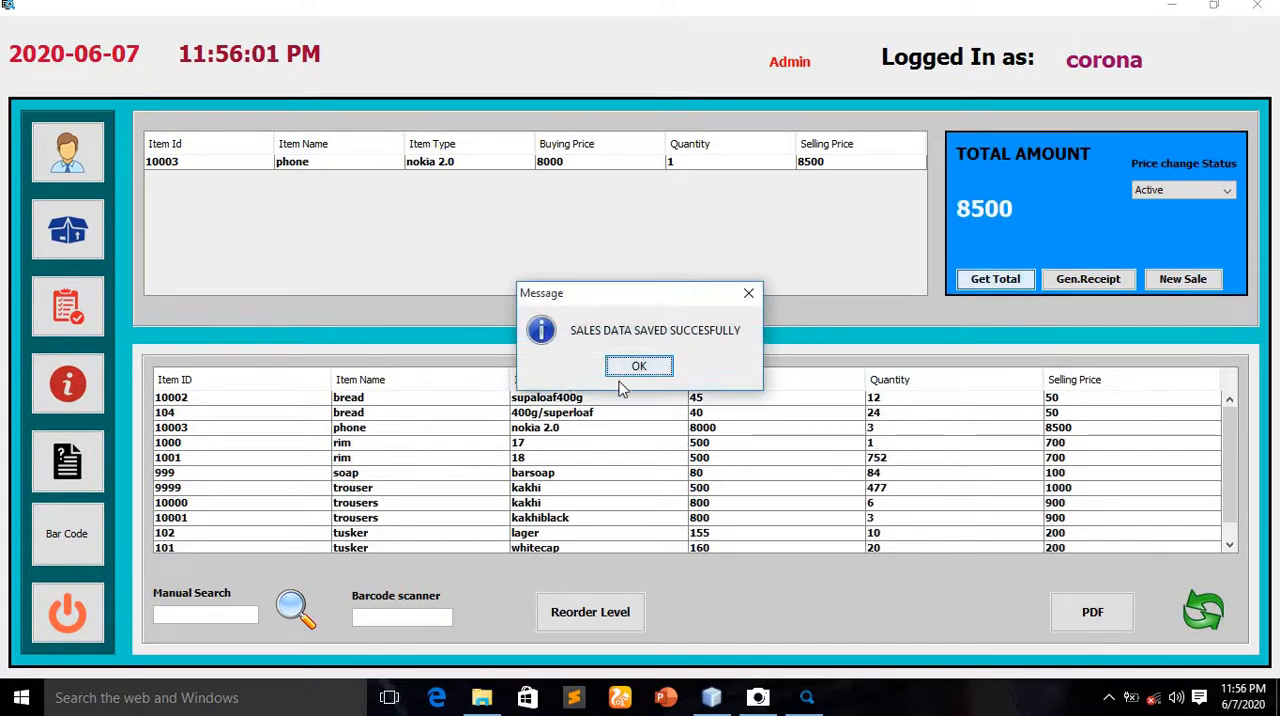
click(645, 367)
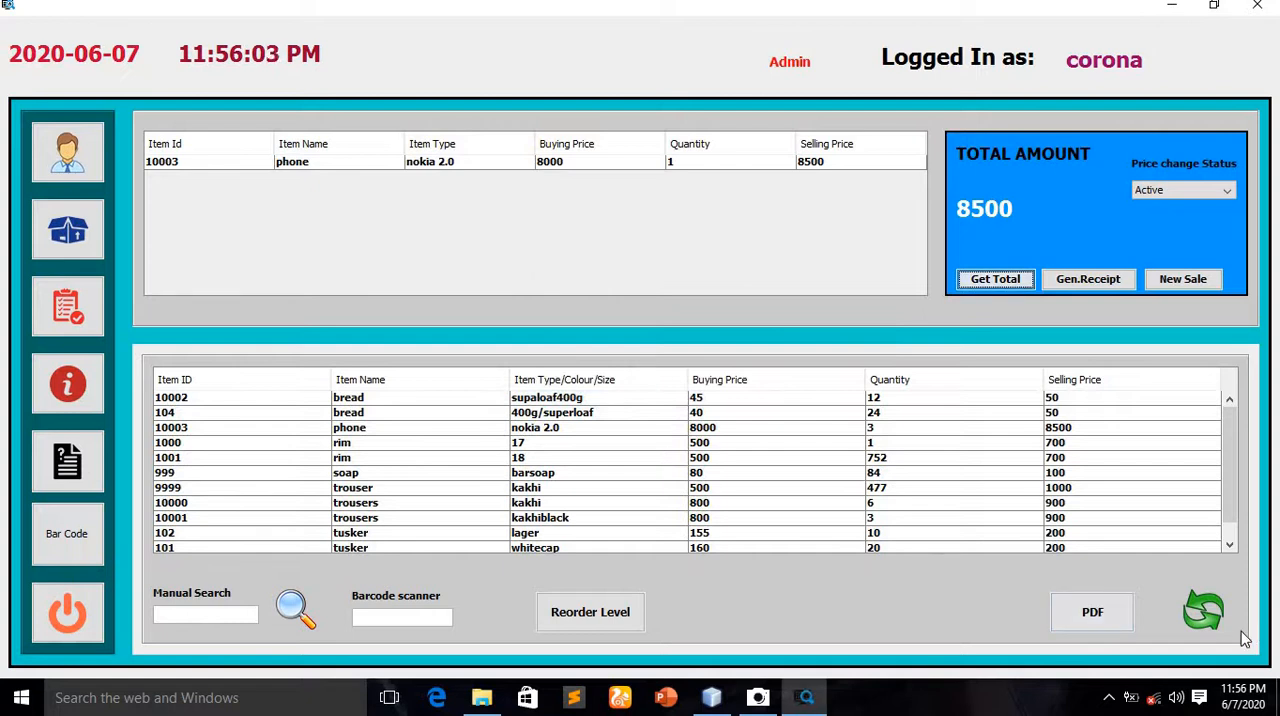
click(1185, 279)
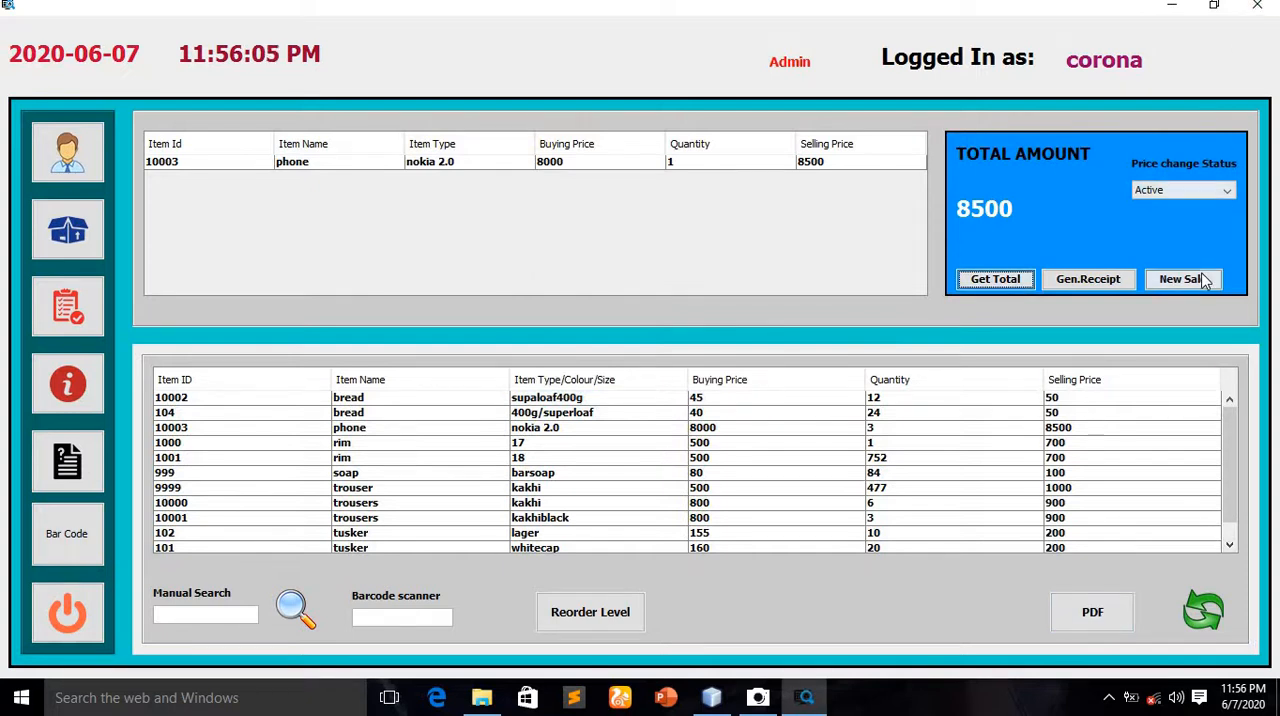
Add the nokia 2.0 phone to the sale and remove it again with the price change status set to Disabled
double_click(900, 430)
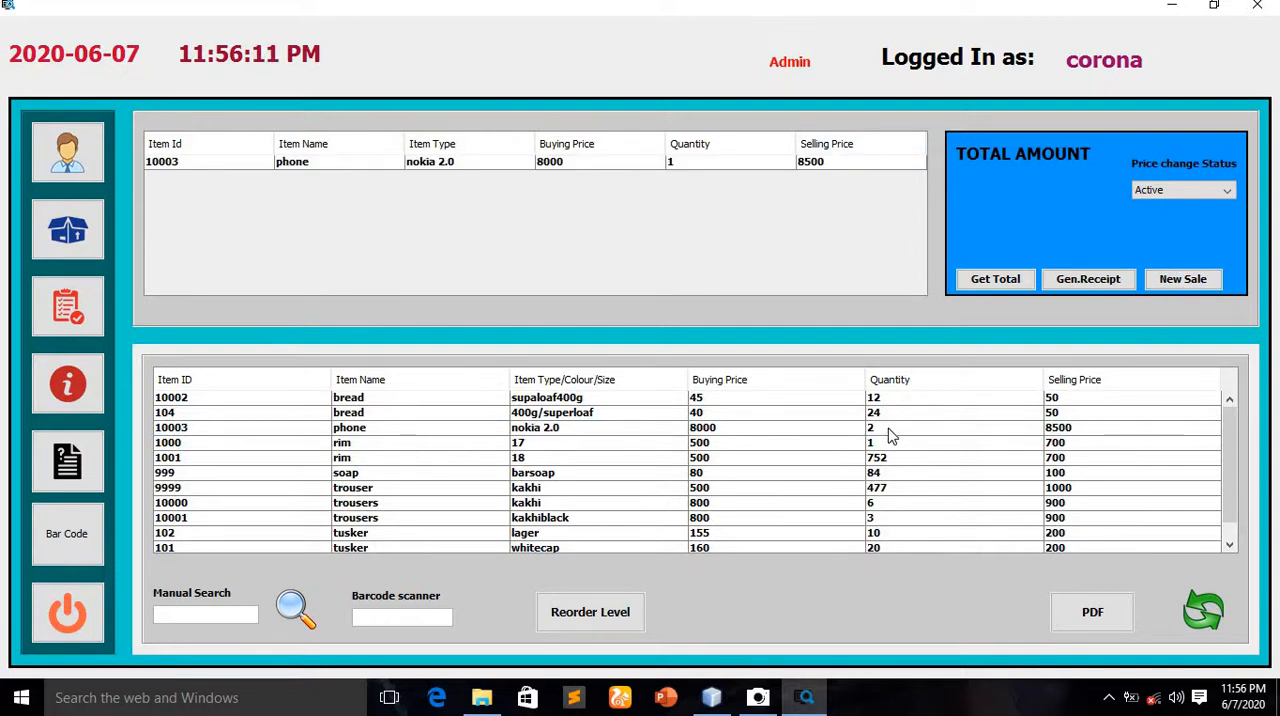
click(1191, 188)
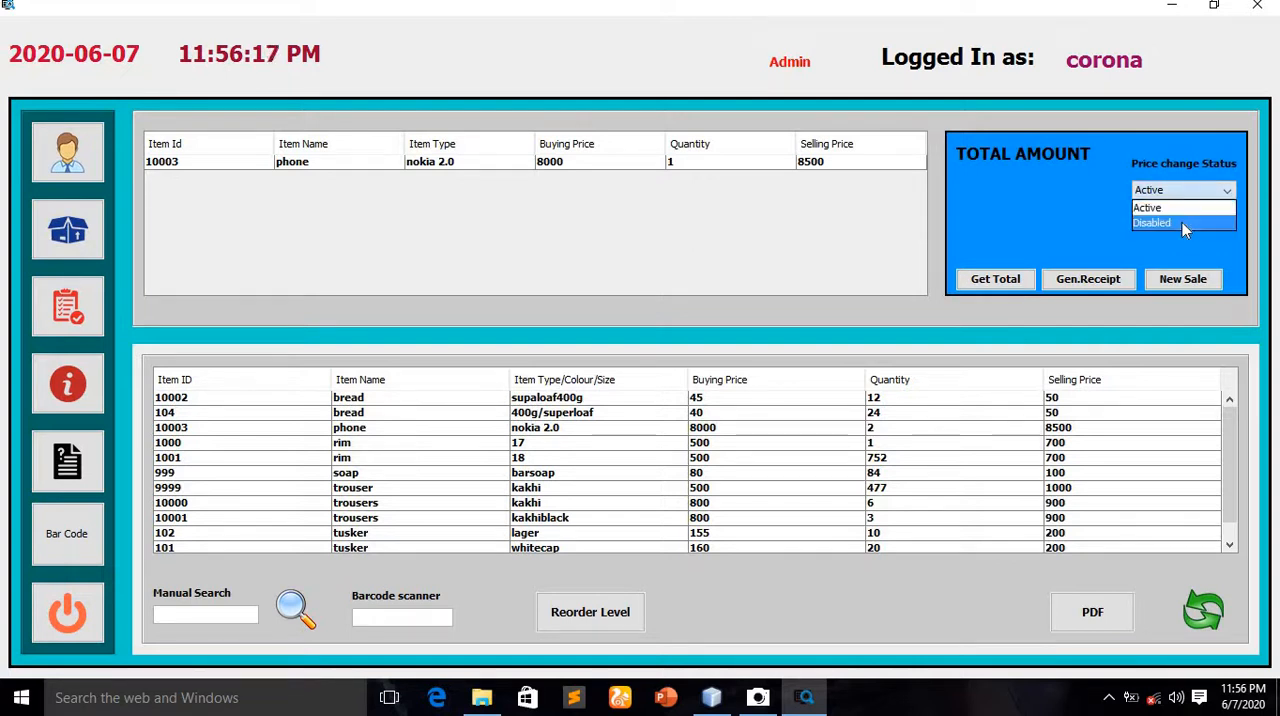
click(1182, 222)
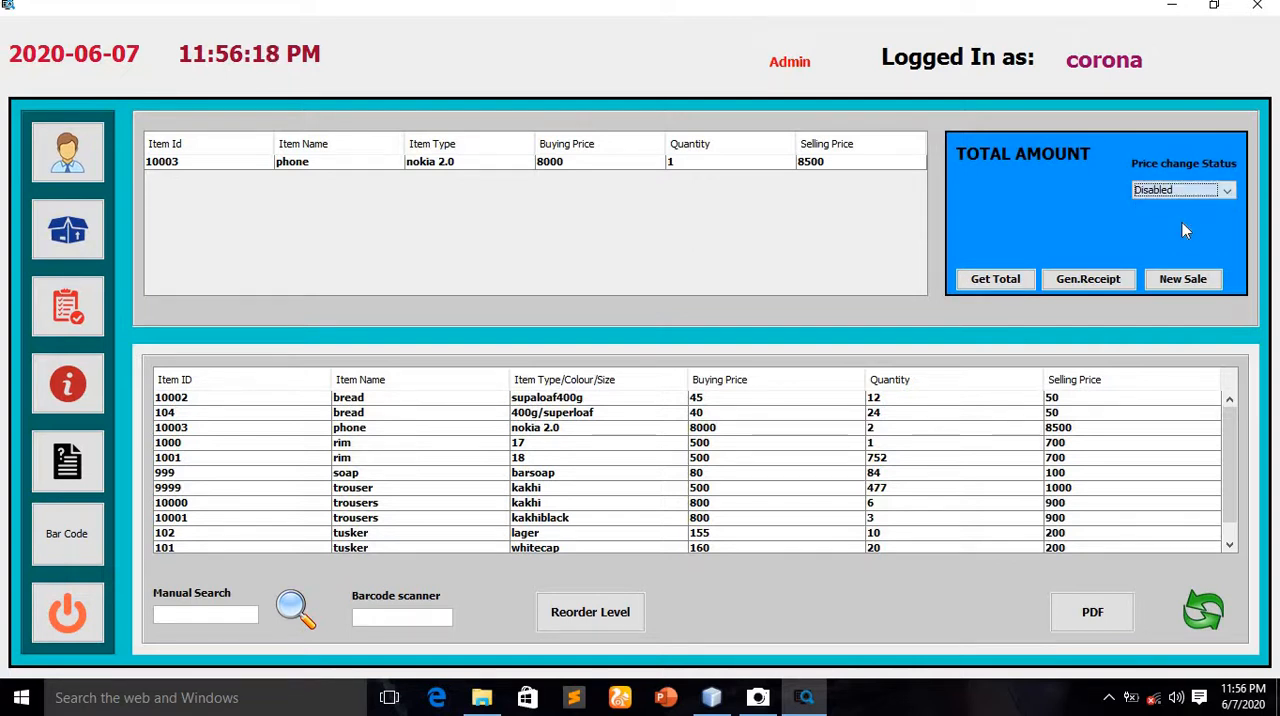
click(648, 163)
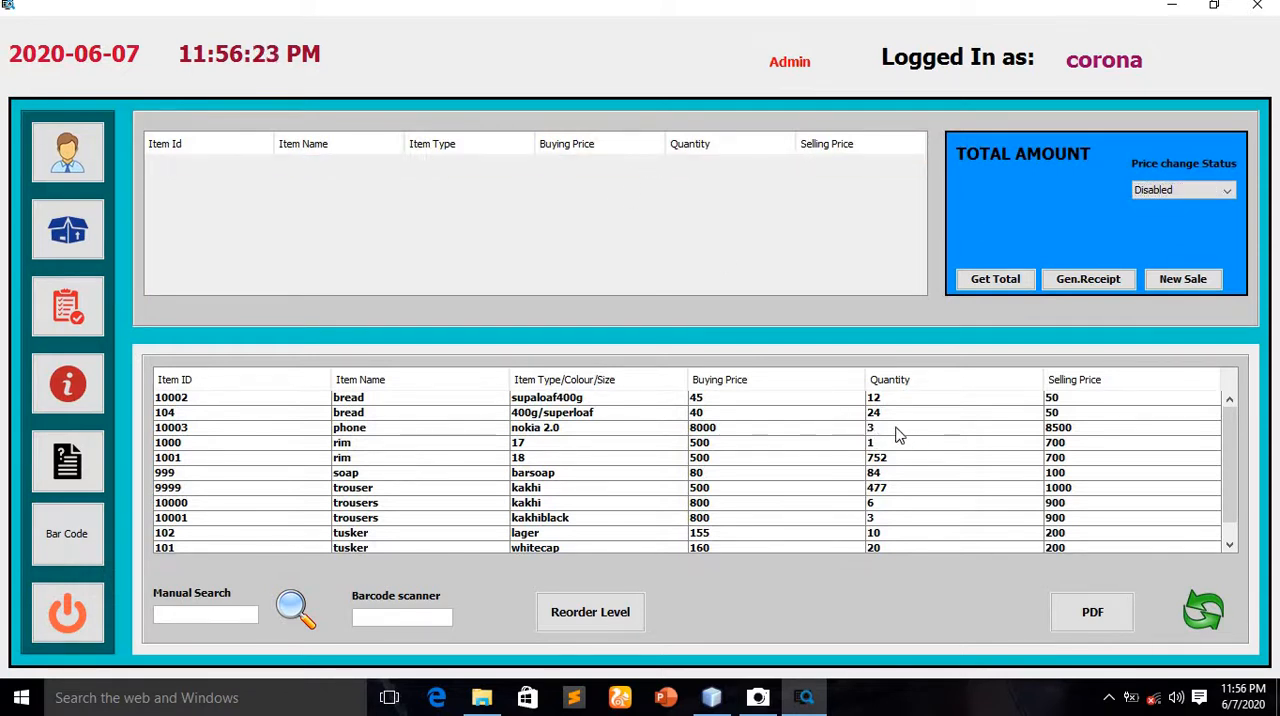
List the items at reorder level and export the list as a PDF named corona in the Documents folder
click(608, 616)
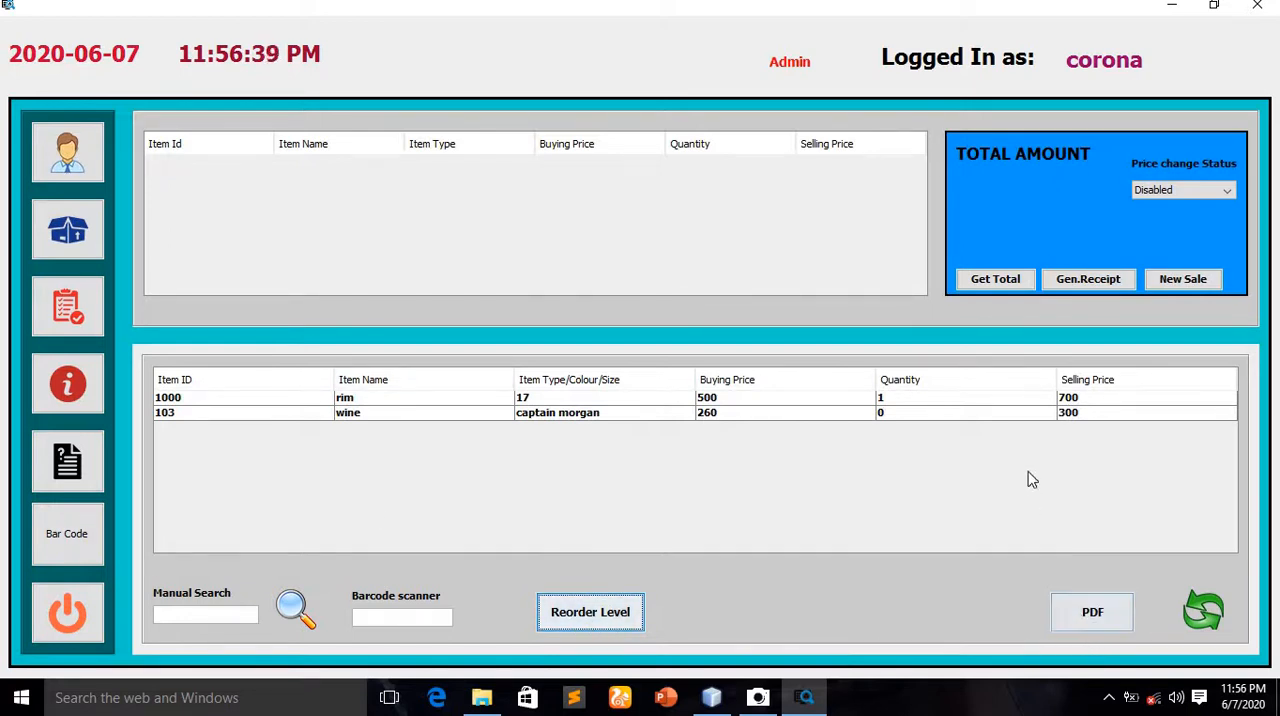
click(1116, 623)
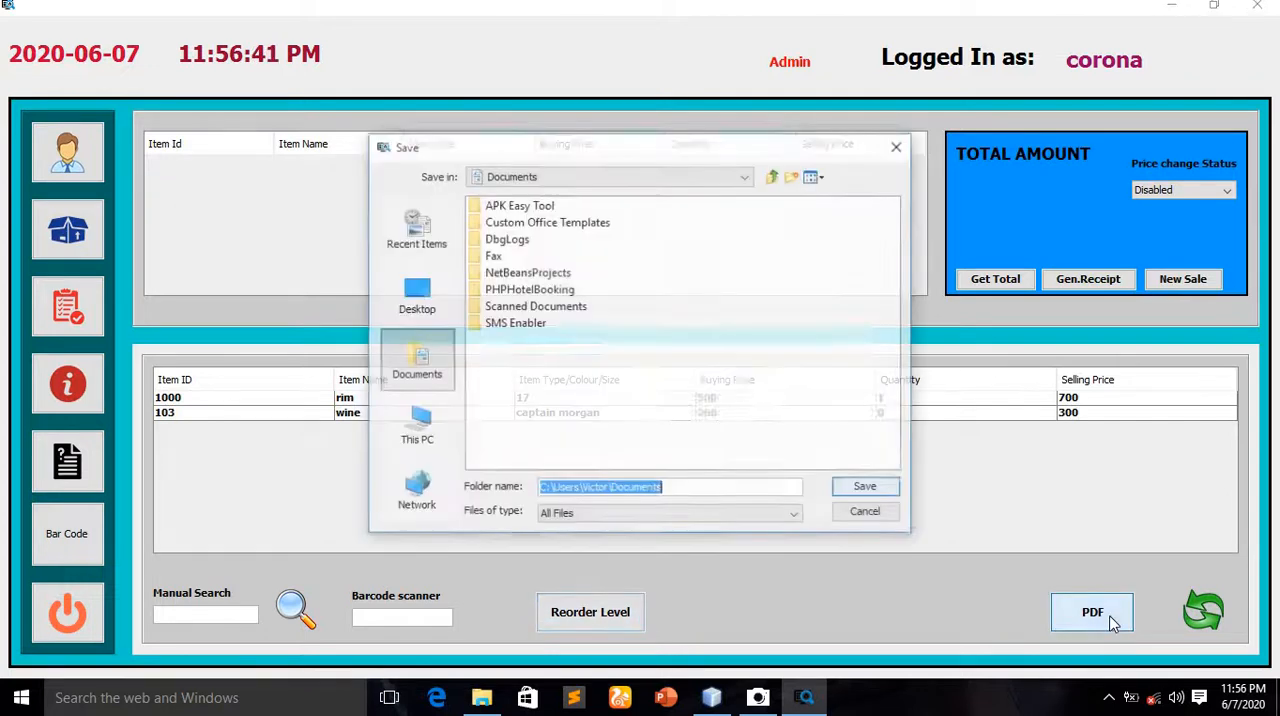
click(698, 487)
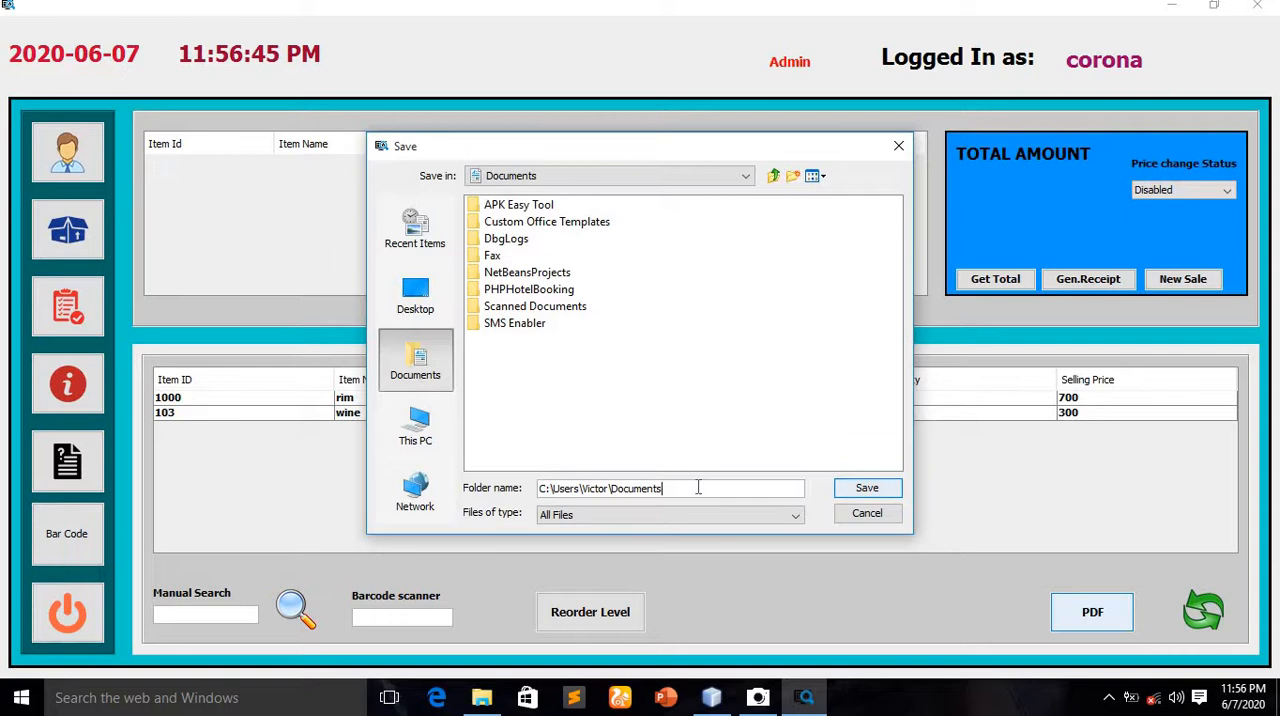
text(\corona)
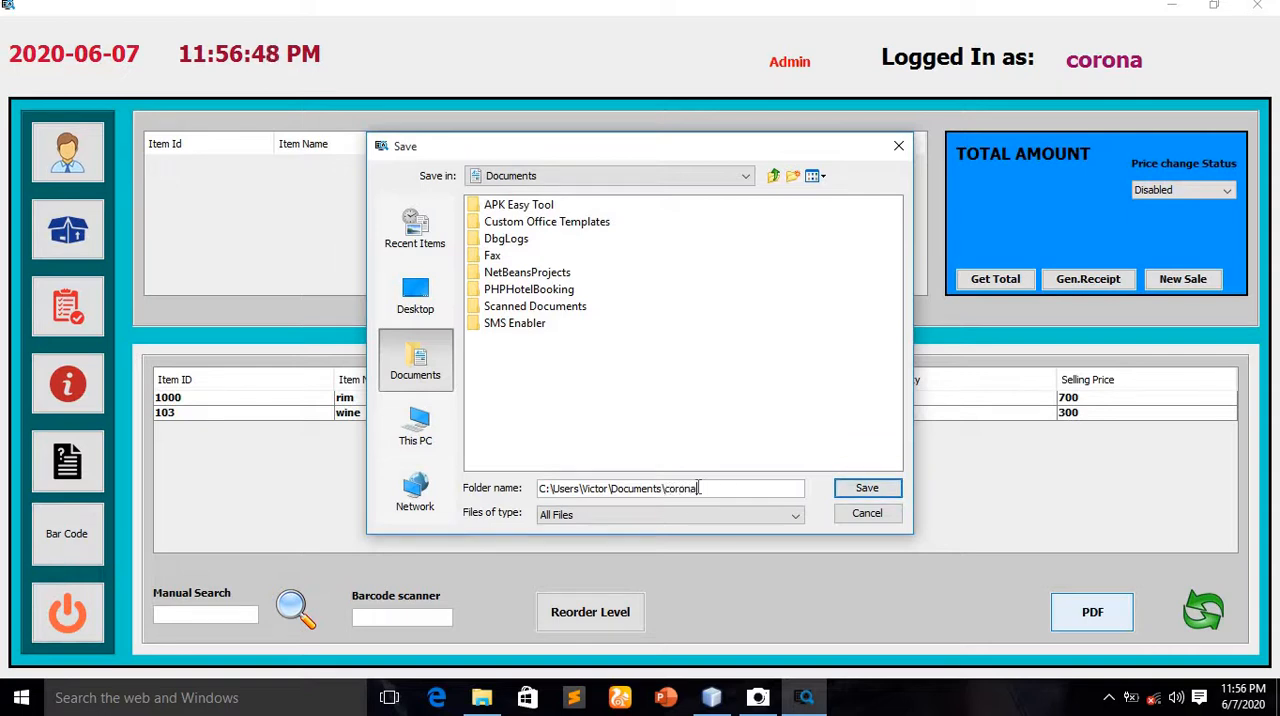
click(867, 488)
click(641, 366)
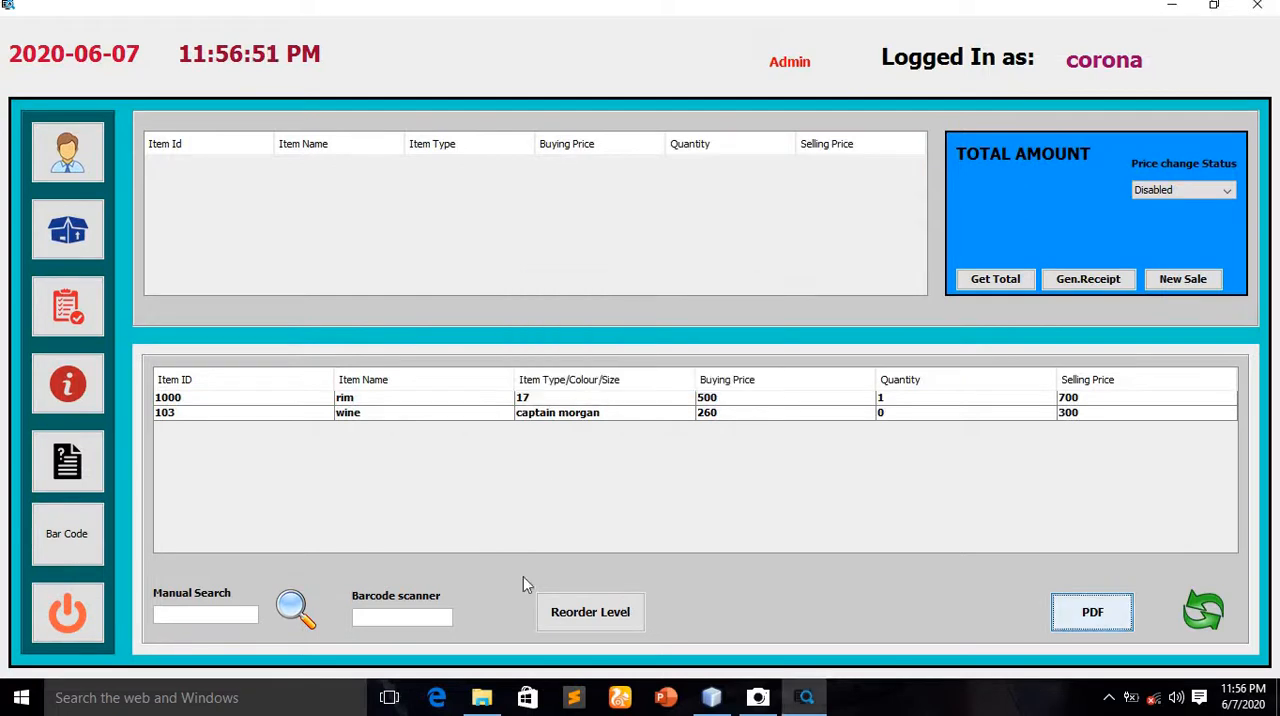
Switch to File Explorer, view the exported corona.pdf from the Documents folder, and return to the inventory system
click(481, 698)
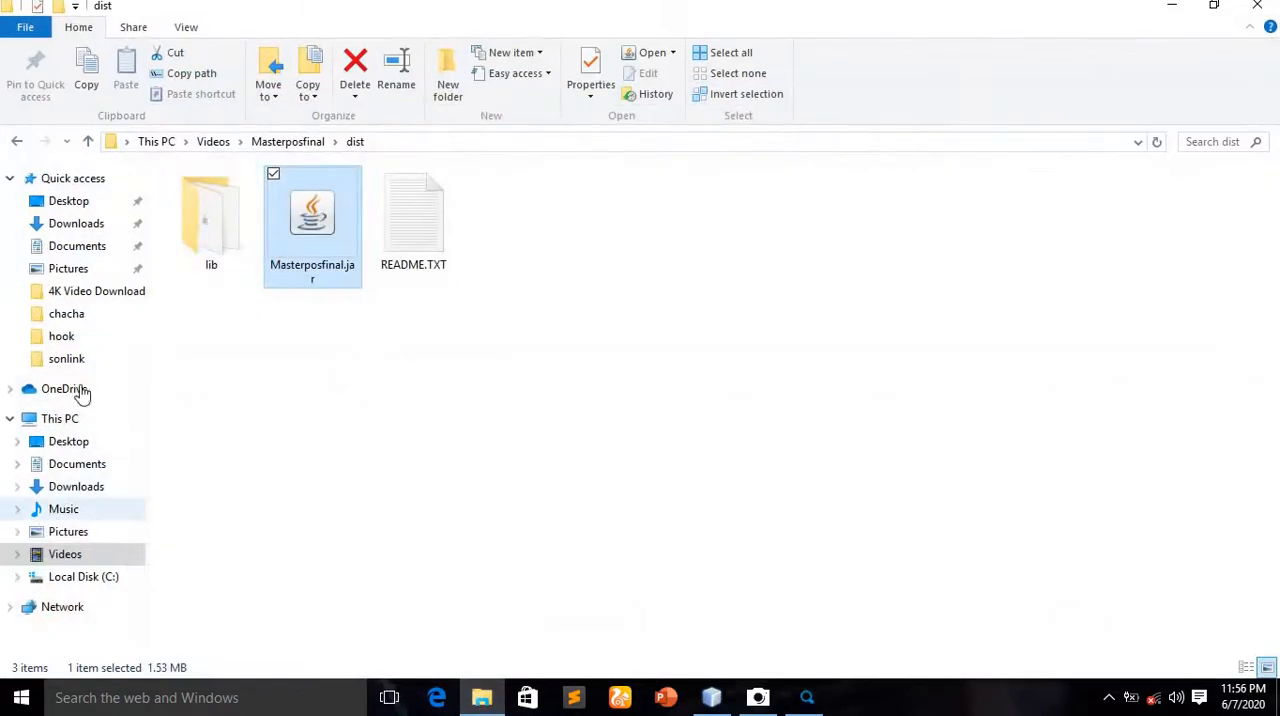
click(86, 488)
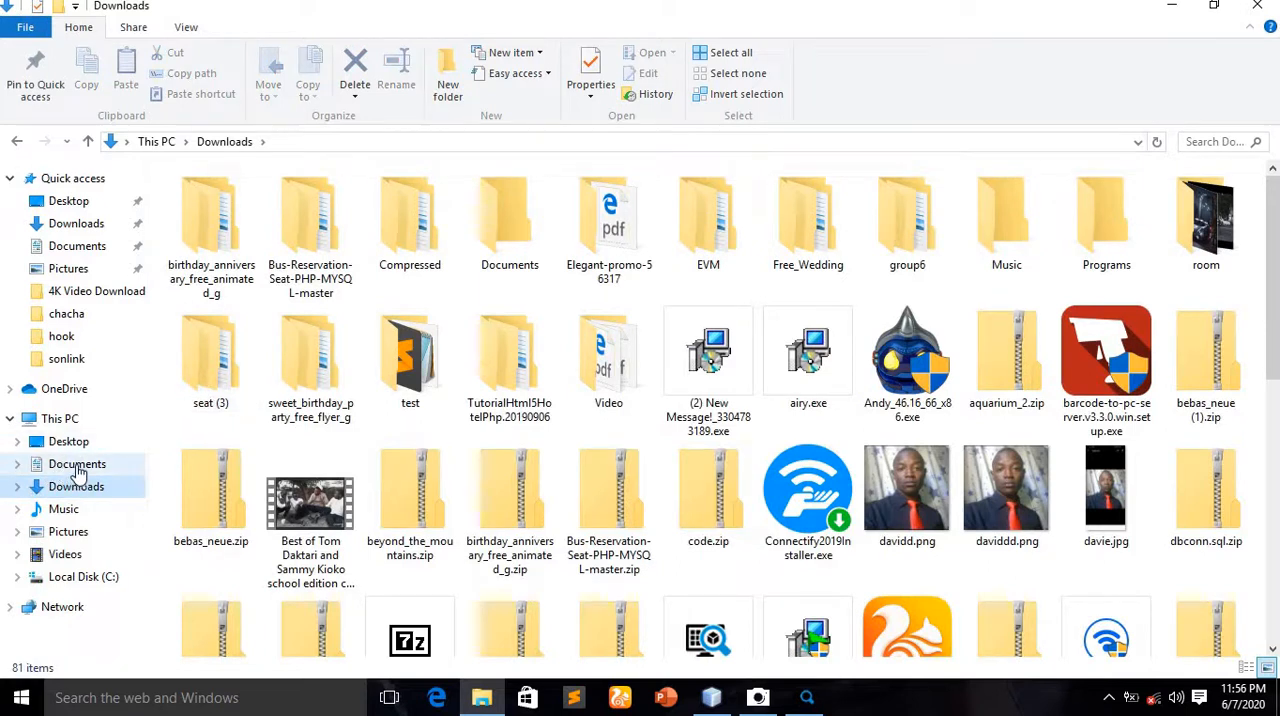
click(80, 468)
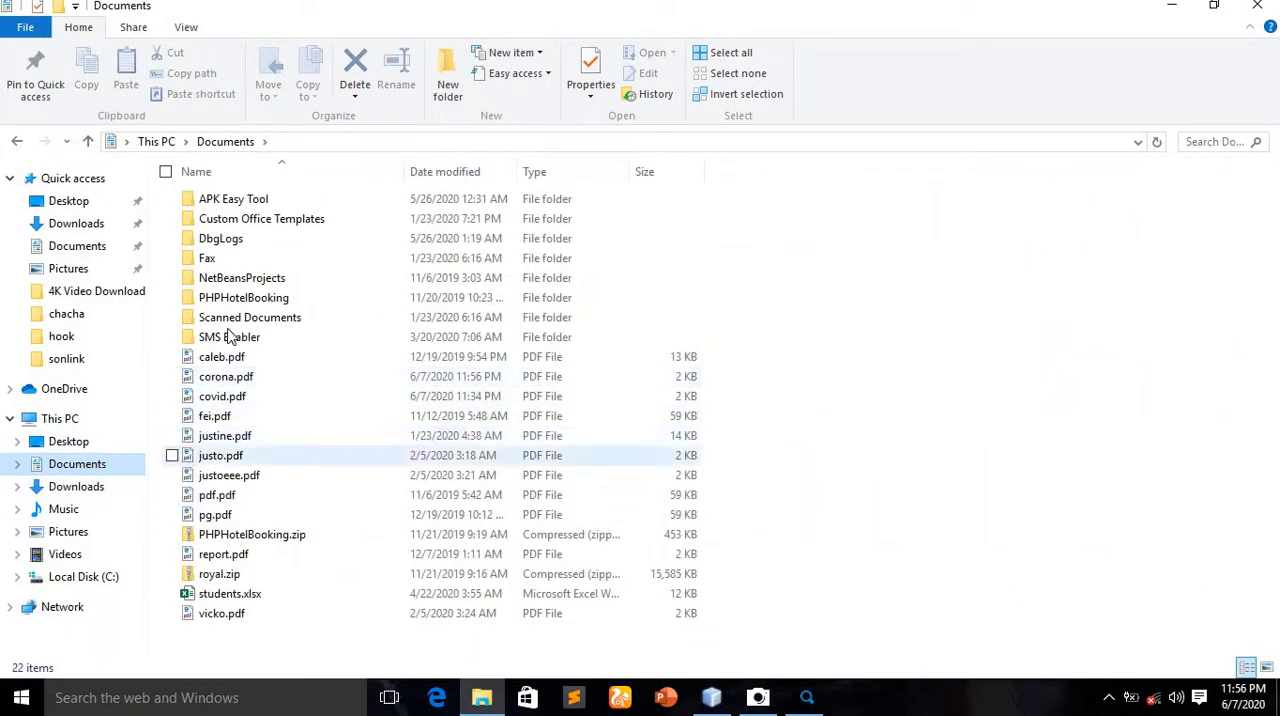
double_click(231, 378)
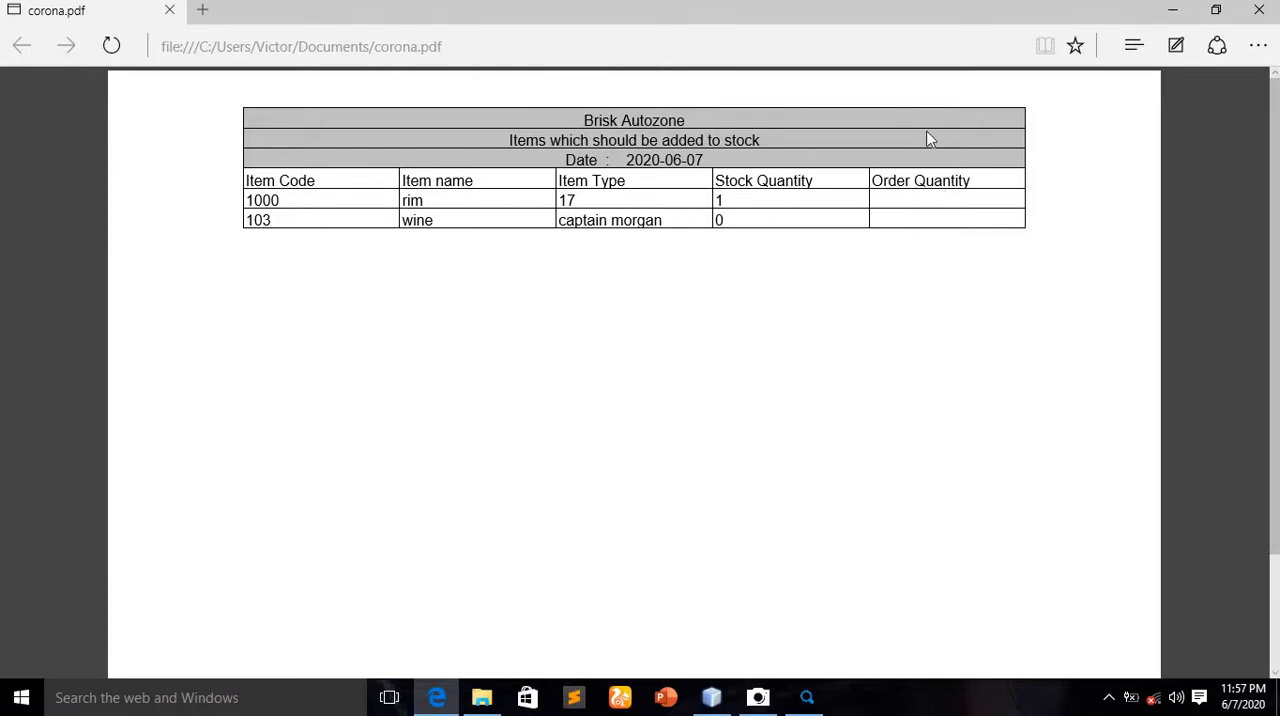
click(1258, 14)
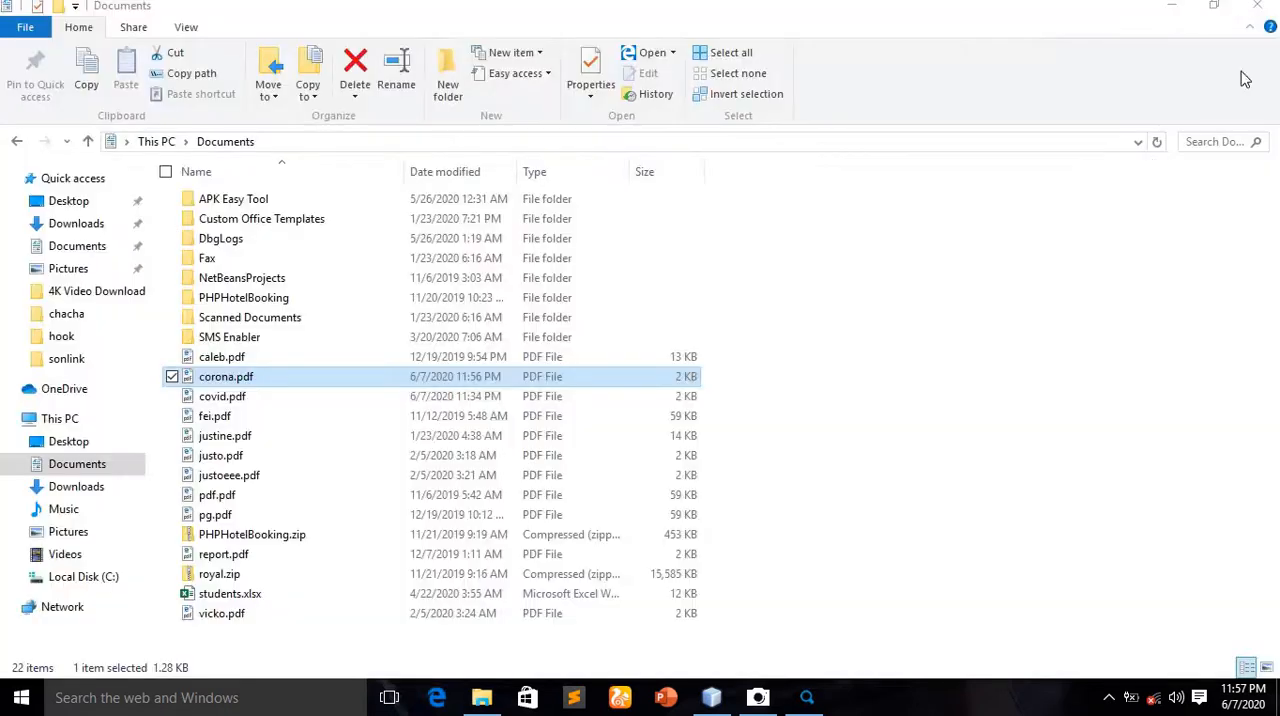
click(1258, 6)
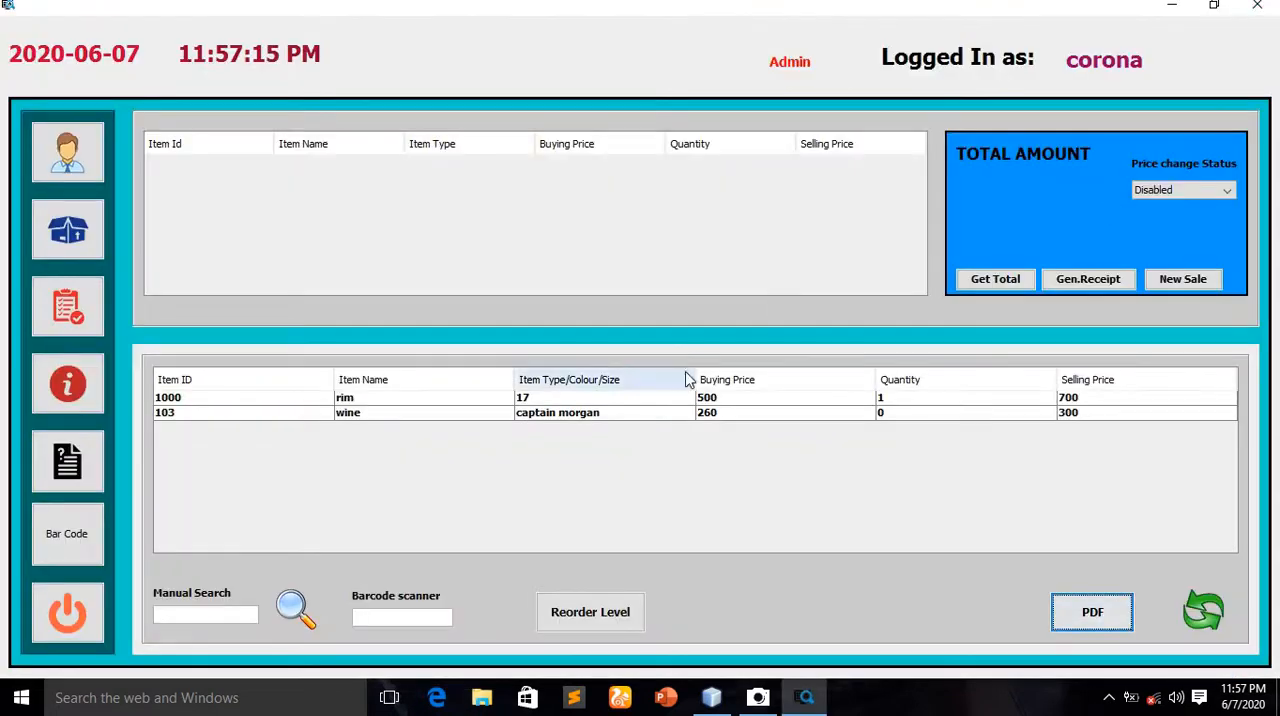
Refresh the table to list the full stock, and open and close the empty new-item form
click(1206, 612)
click(80, 231)
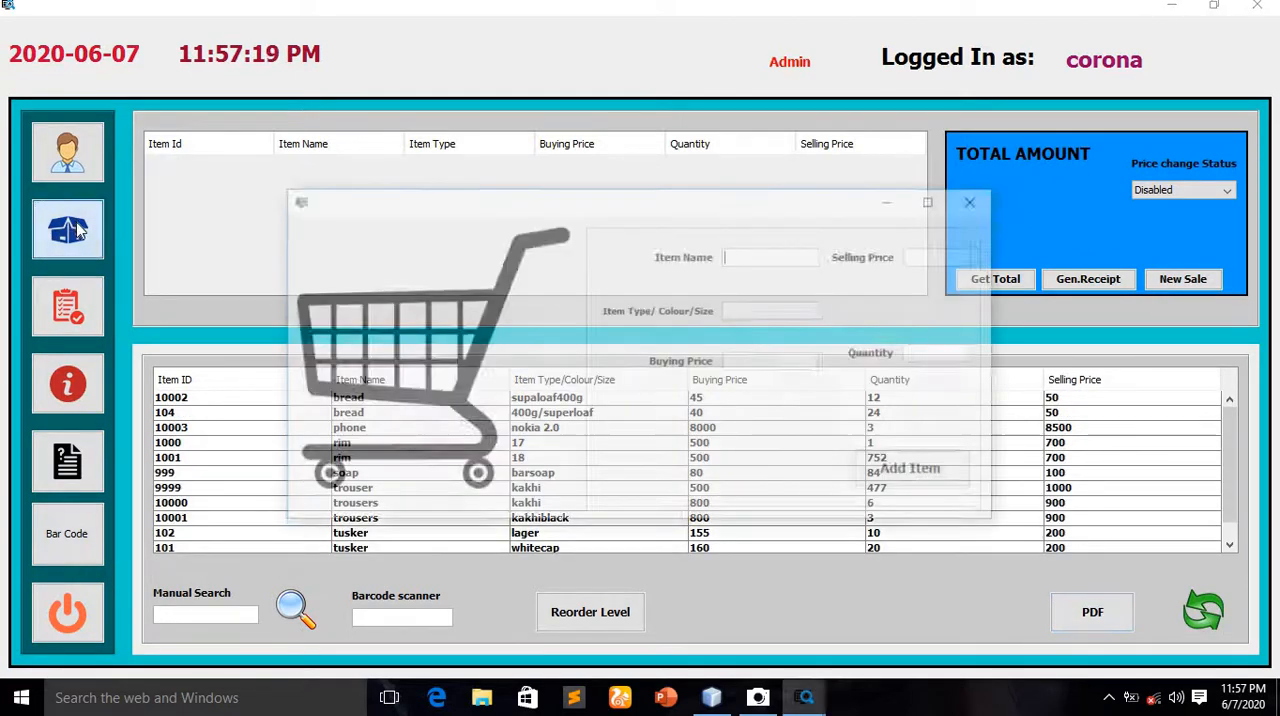
click(979, 201)
Open the stock and expenses update window and update item 10003 with a new quantity of 10
click(69, 312)
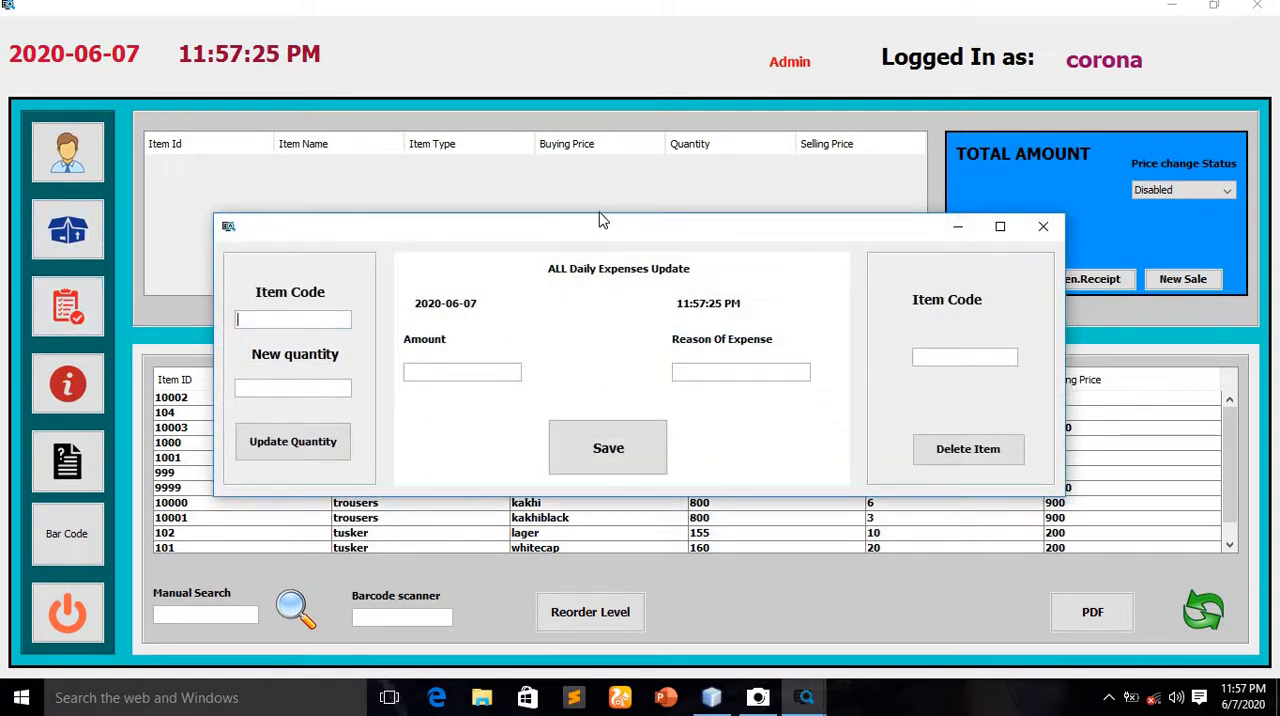
drag(605, 240, 552, 53)
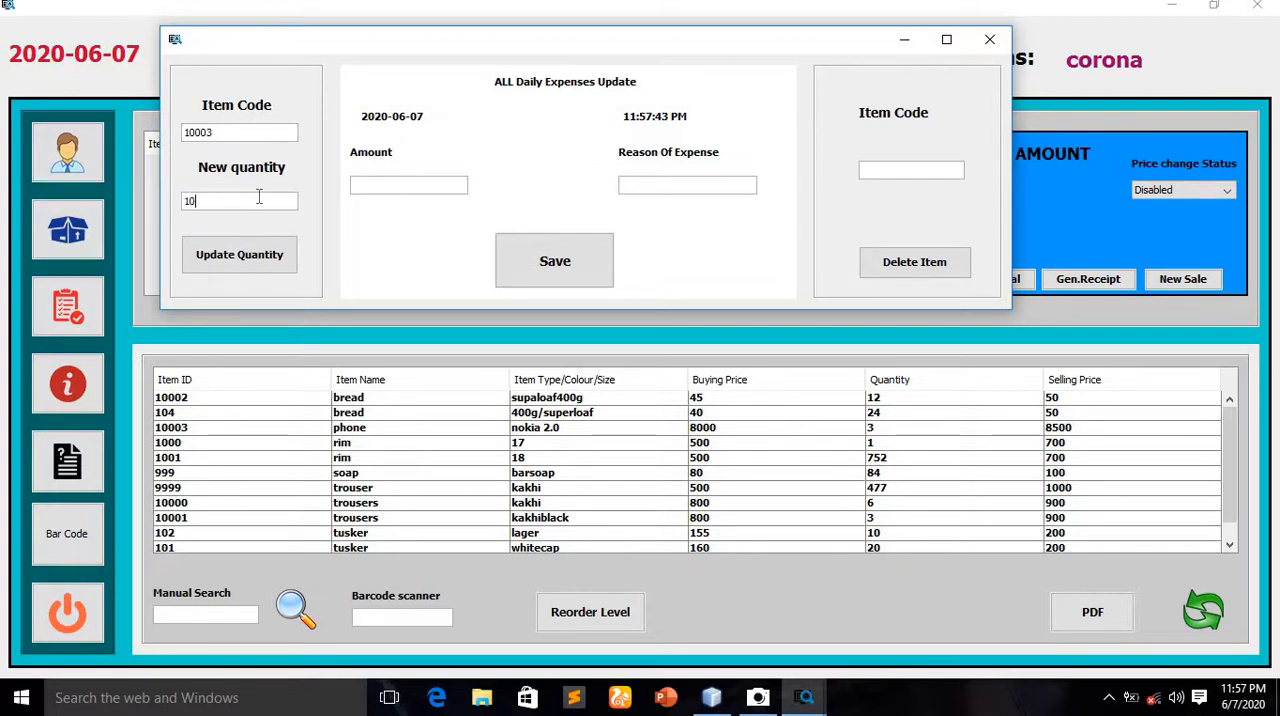
click(230, 266)
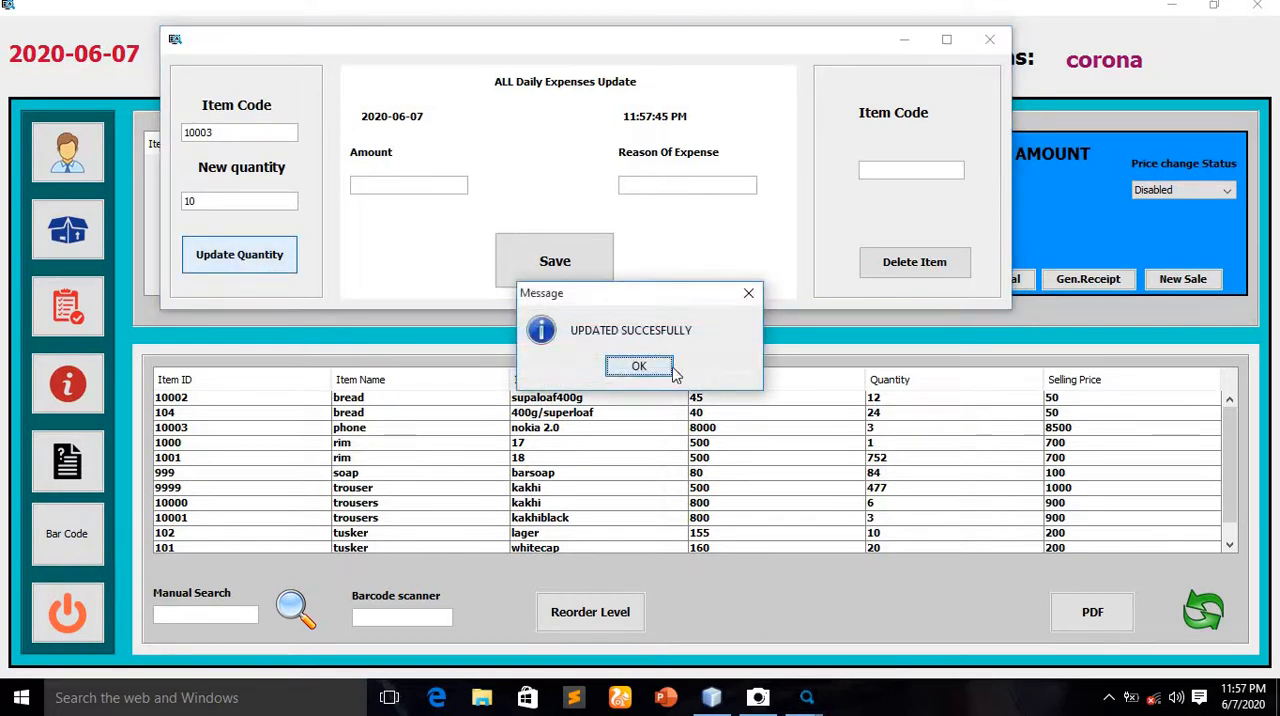
Dismiss the update message, leave the update window and refresh the stock table to list the changed quantity
key(Return)
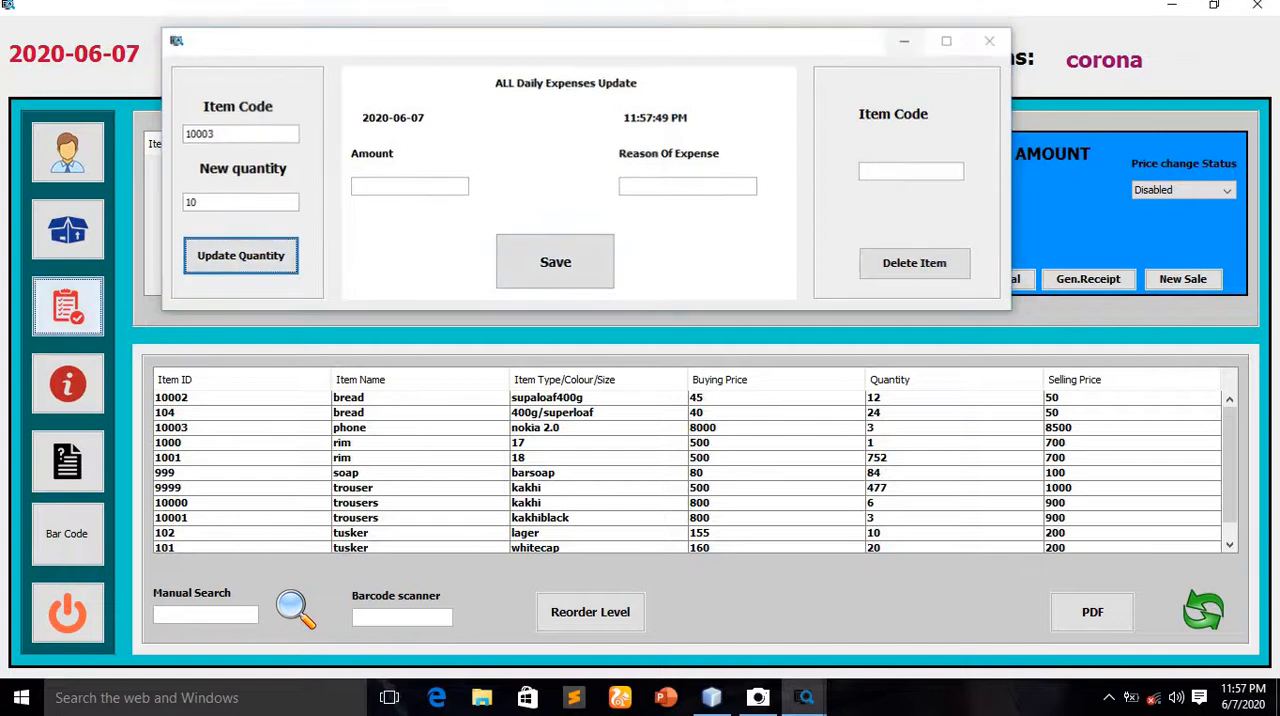
click(989, 39)
click(1205, 617)
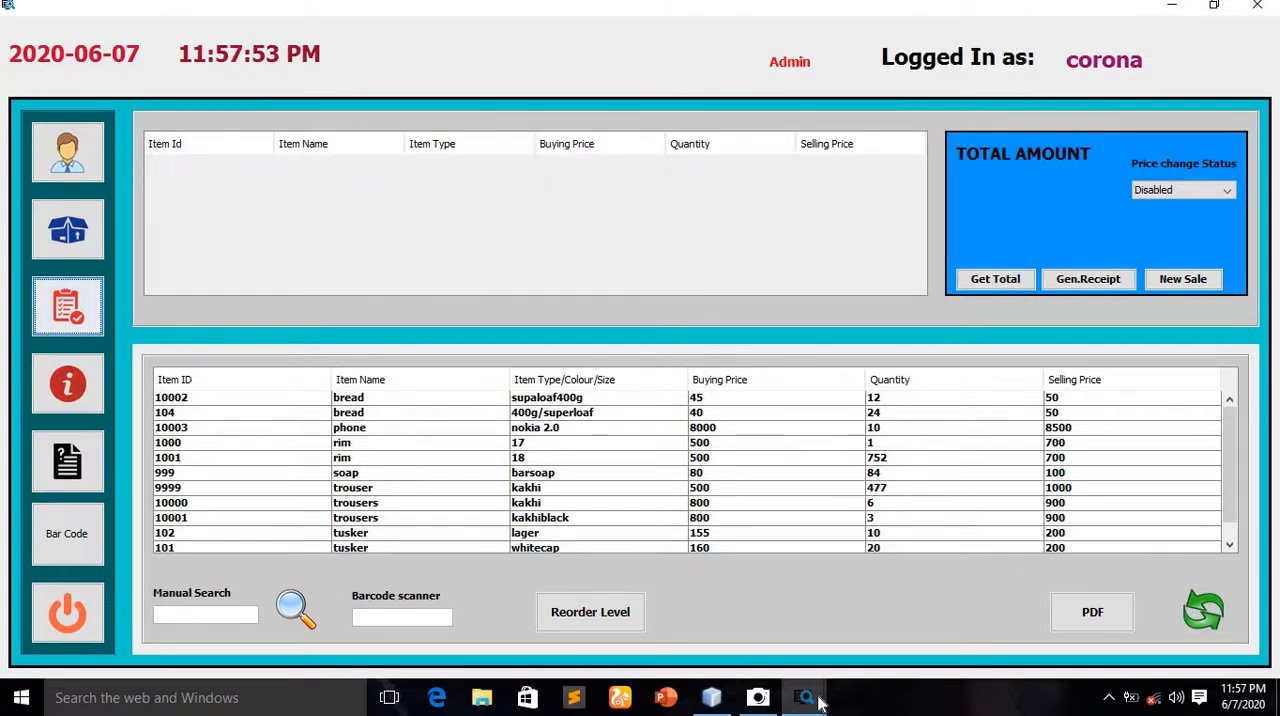
Return to the update window, save a daily expense of 700 with the reason lunch, and close the window
mouse_move(810, 703)
click(888, 610)
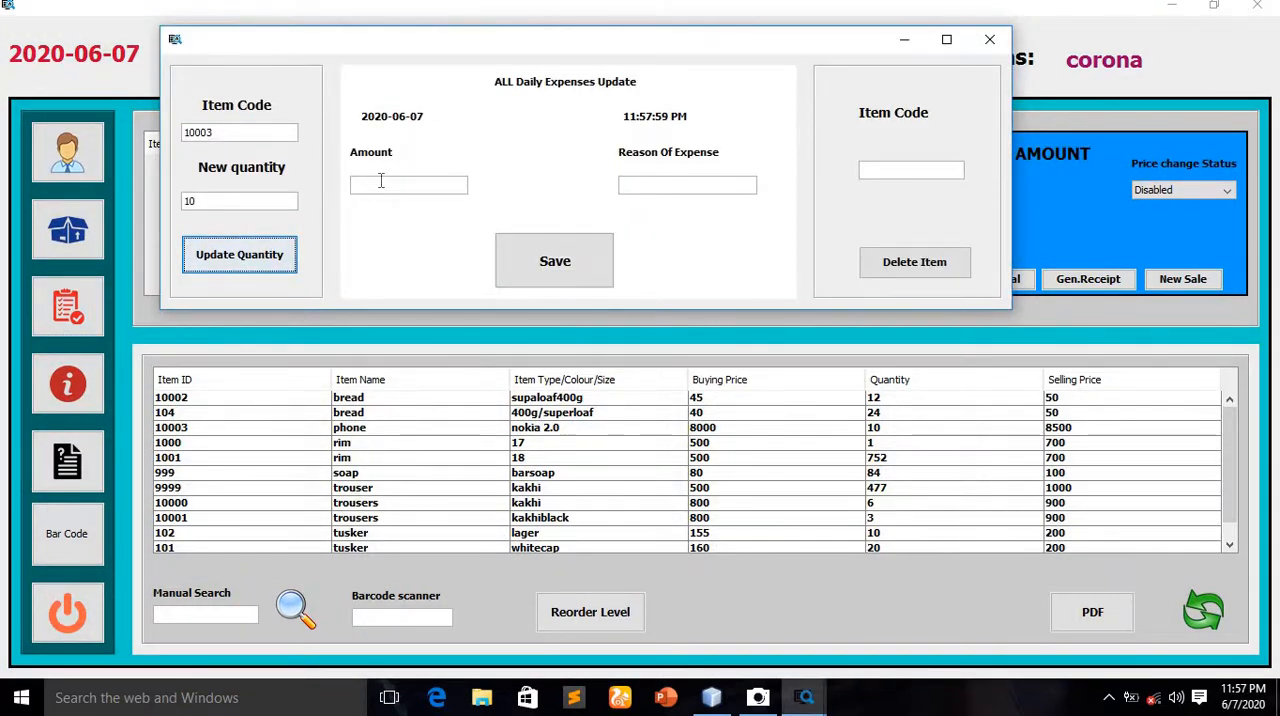
click(380, 181)
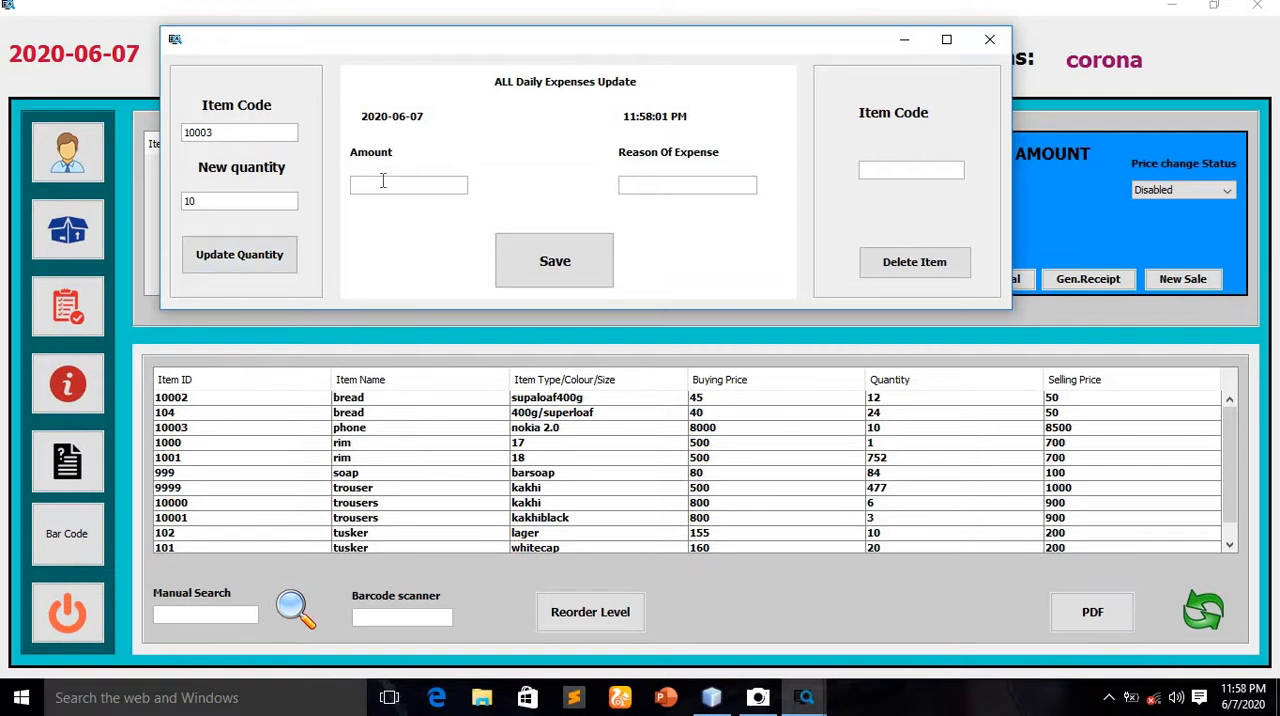
text(700)
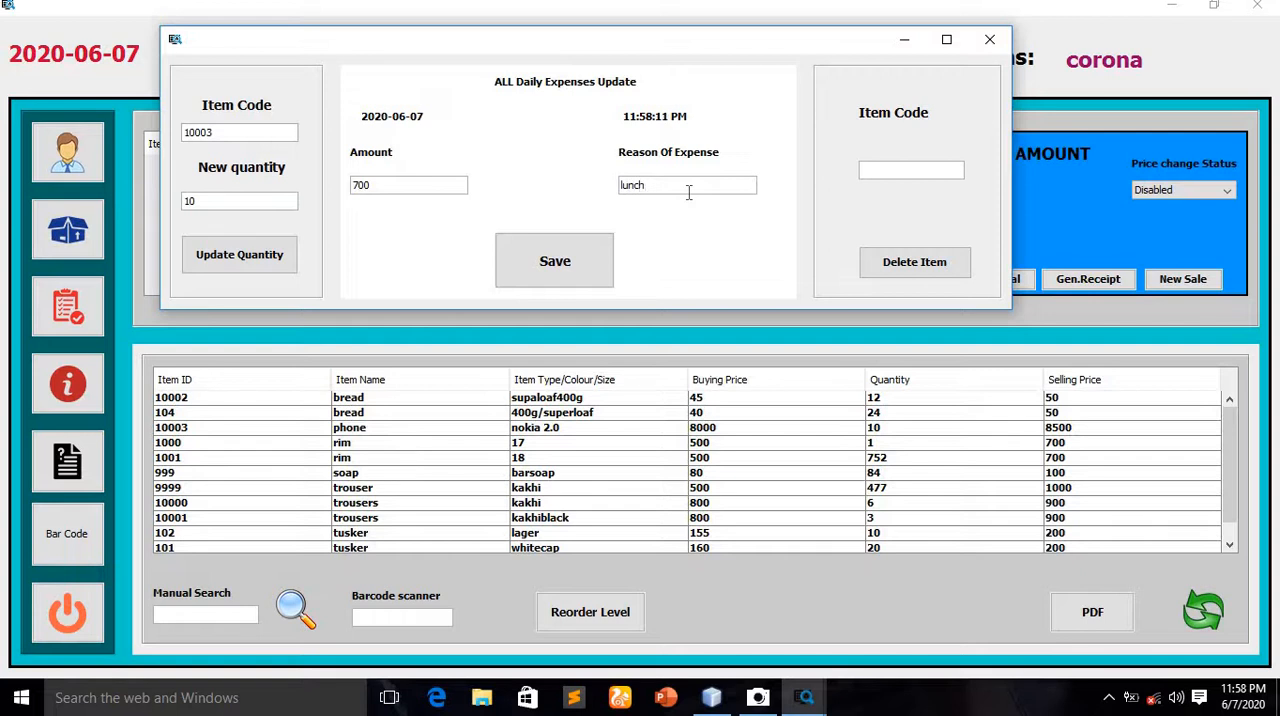
click(575, 282)
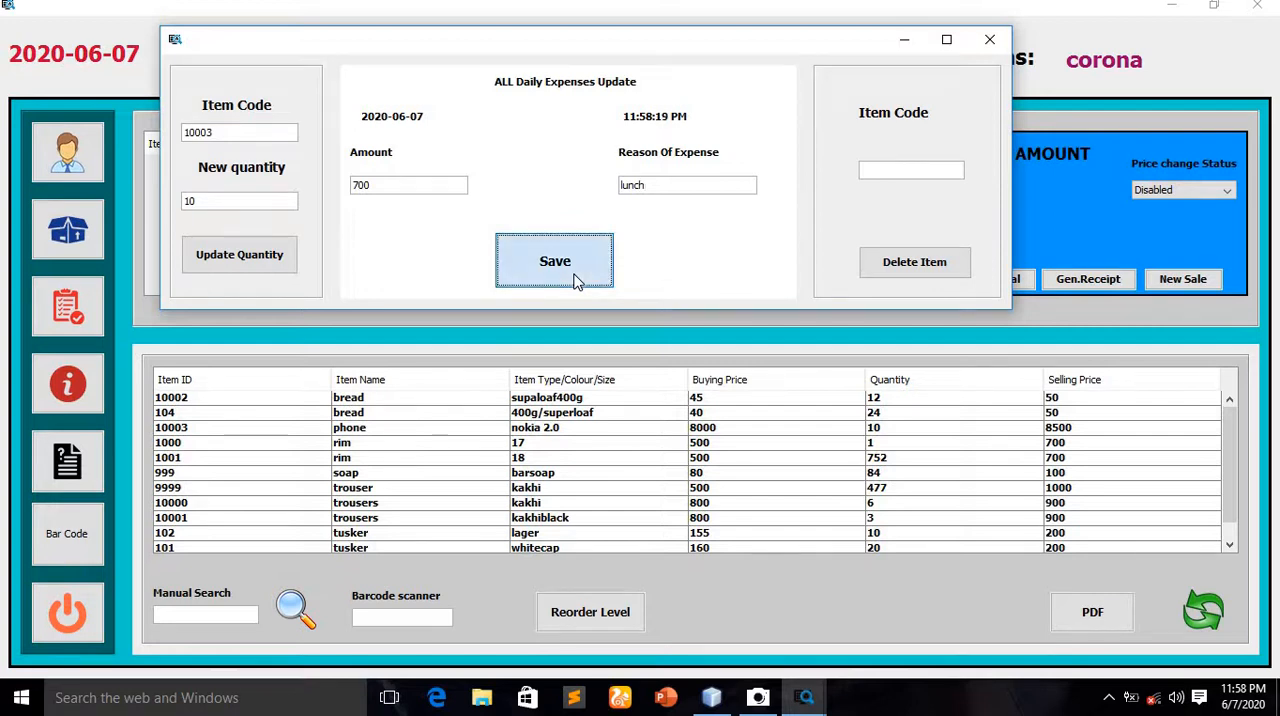
click(639, 367)
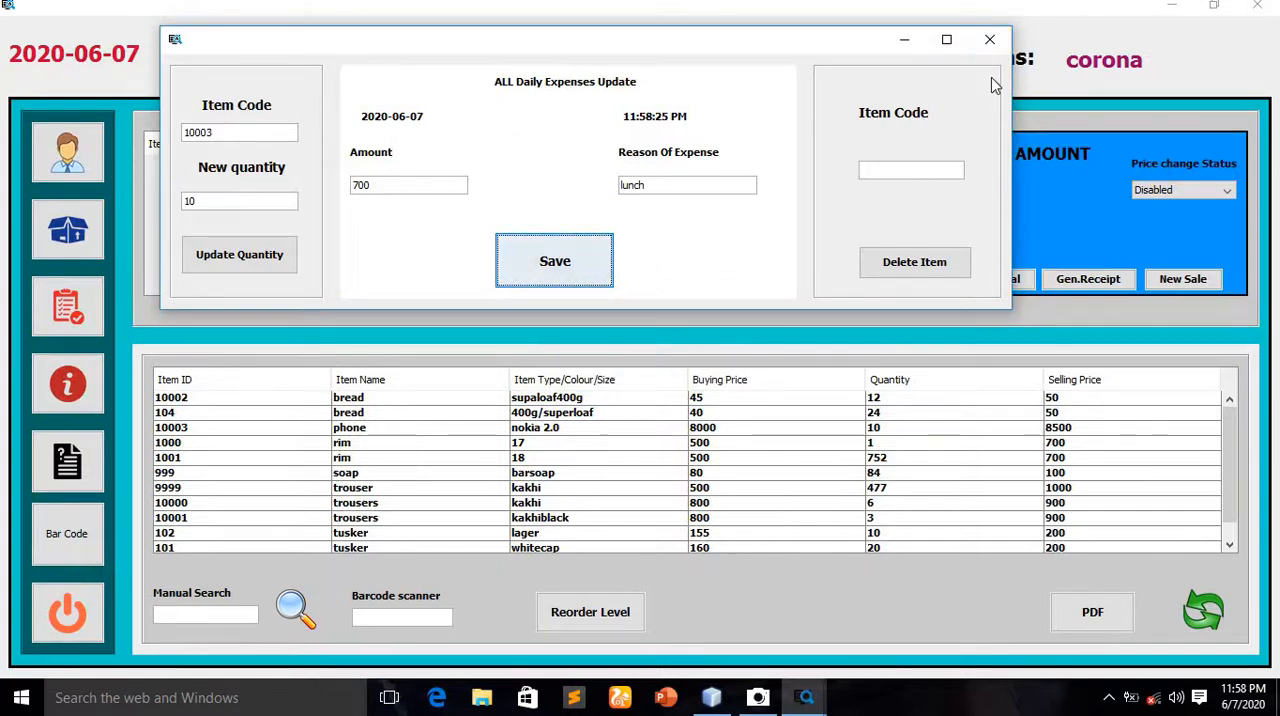
click(990, 40)
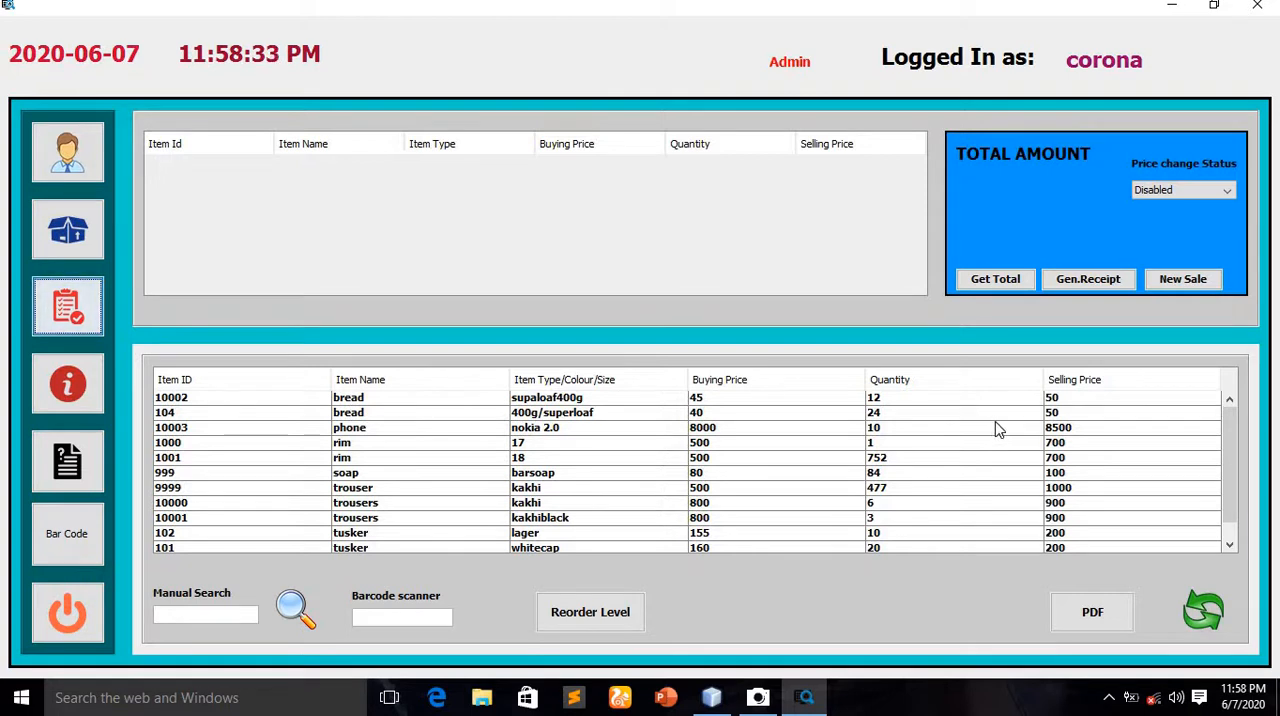
View the developer information window and close it
click(67, 383)
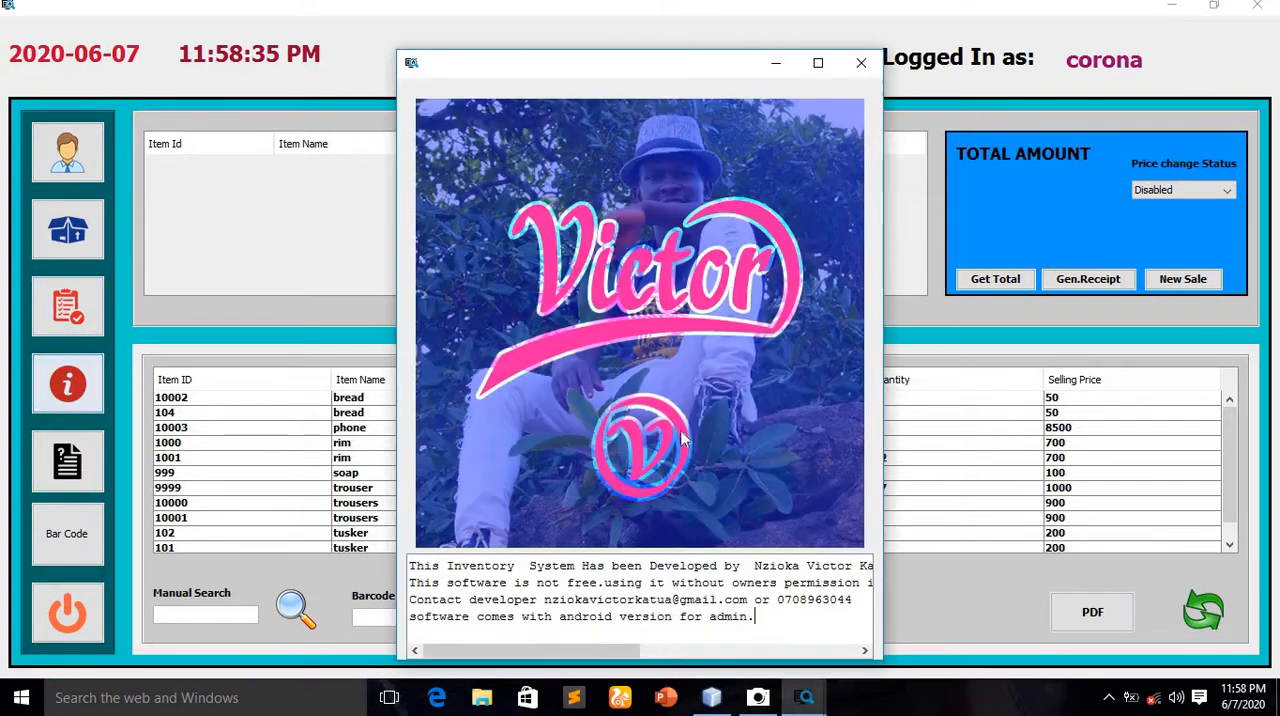
mouse_move(549, 644)
mouse_down()
mouse_move(740, 646)
mouse_move(540, 646)
mouse_up()
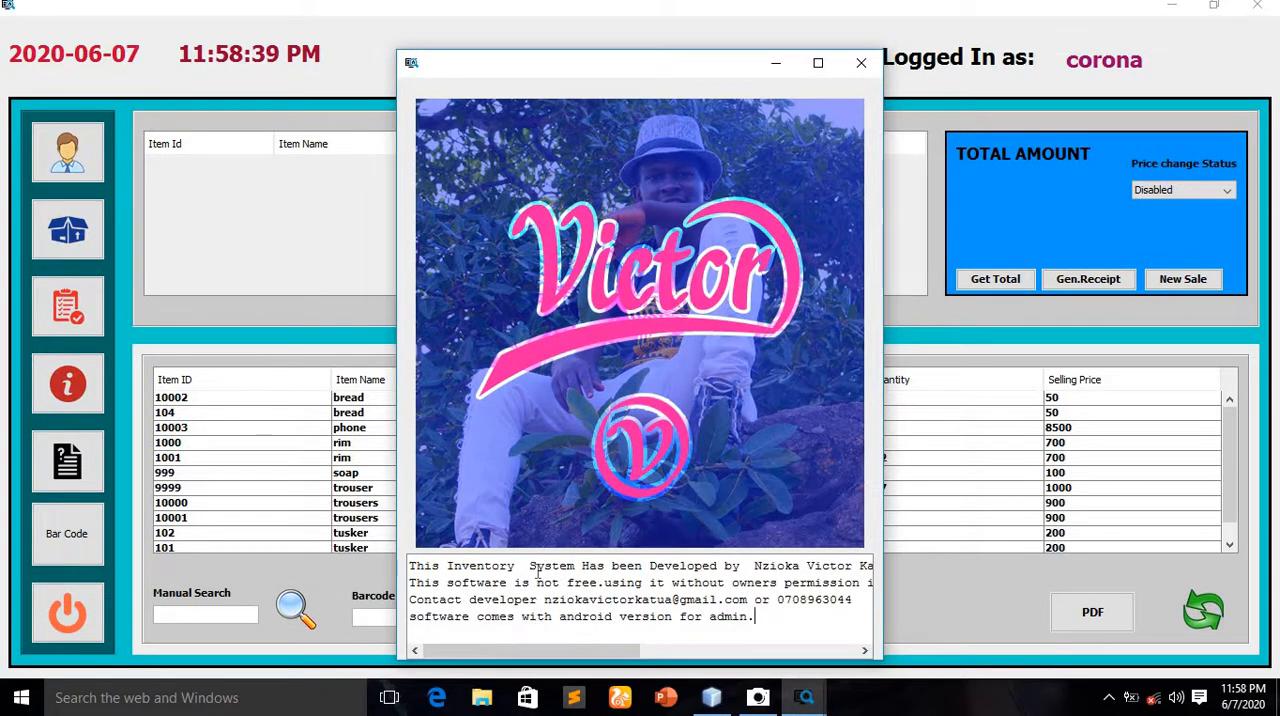
click(858, 72)
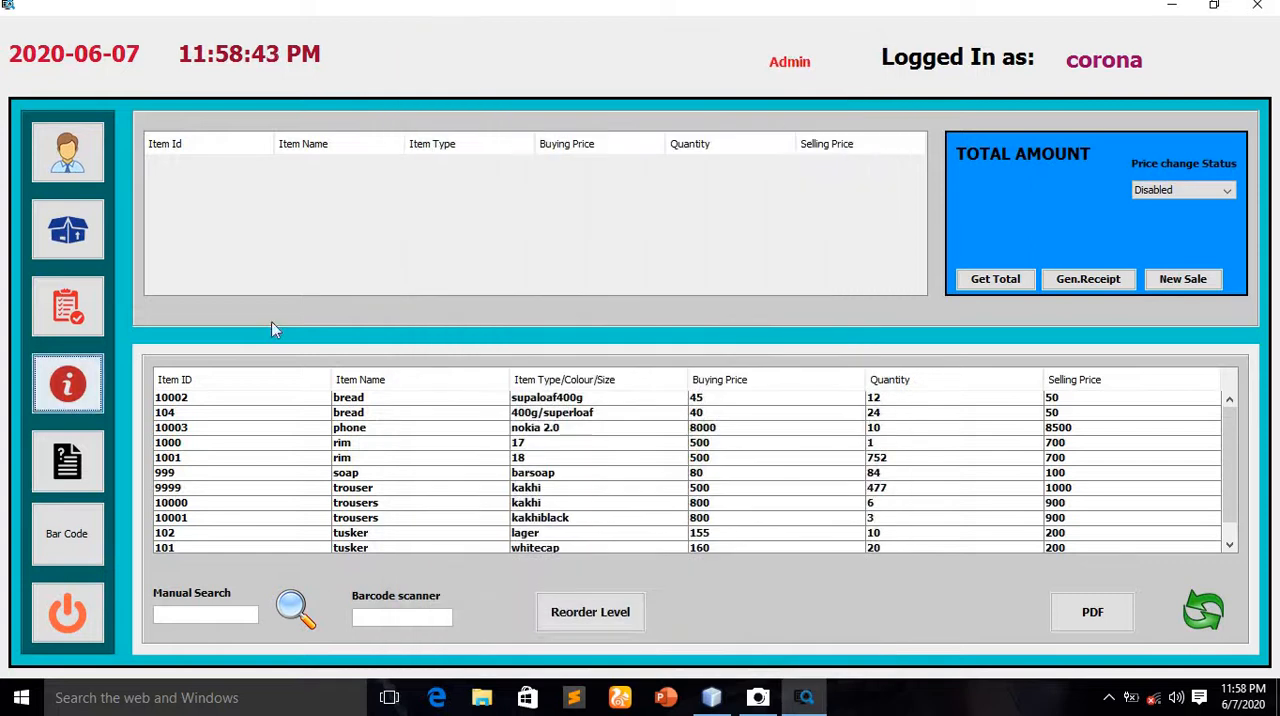
View the usage instructions and the empty bar code generator form, closing each window
click(75, 482)
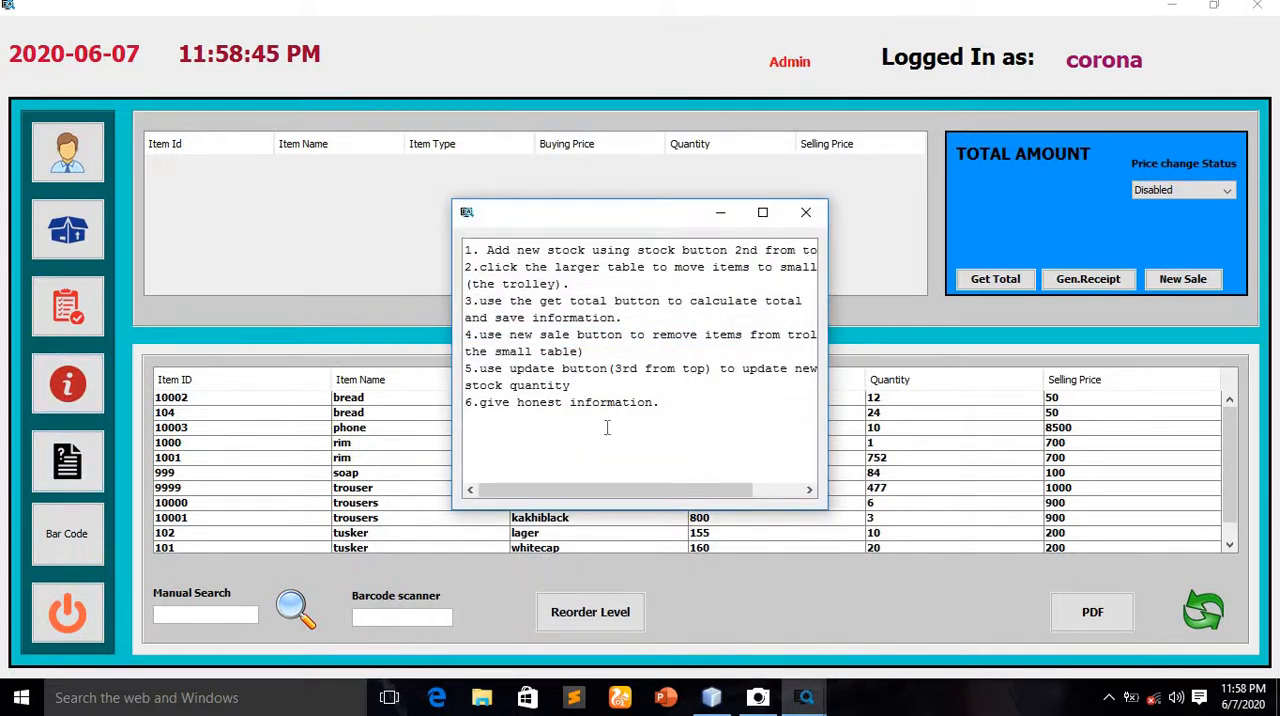
click(805, 212)
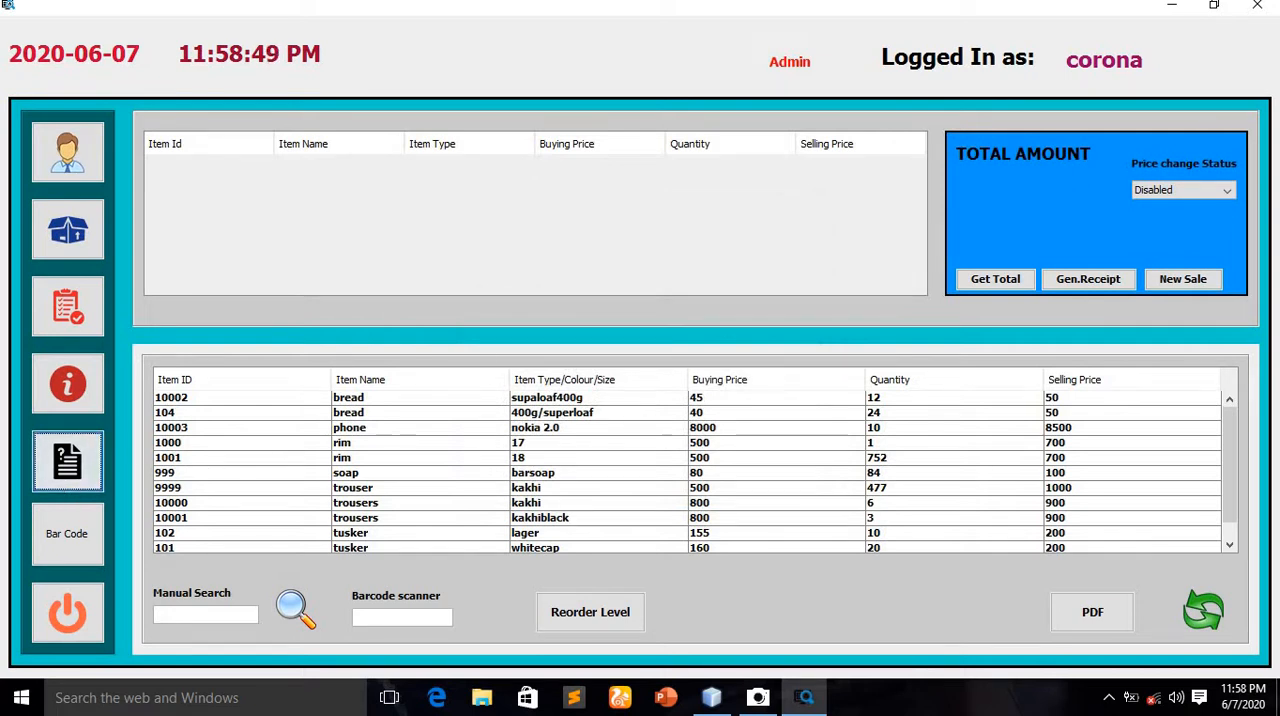
click(60, 534)
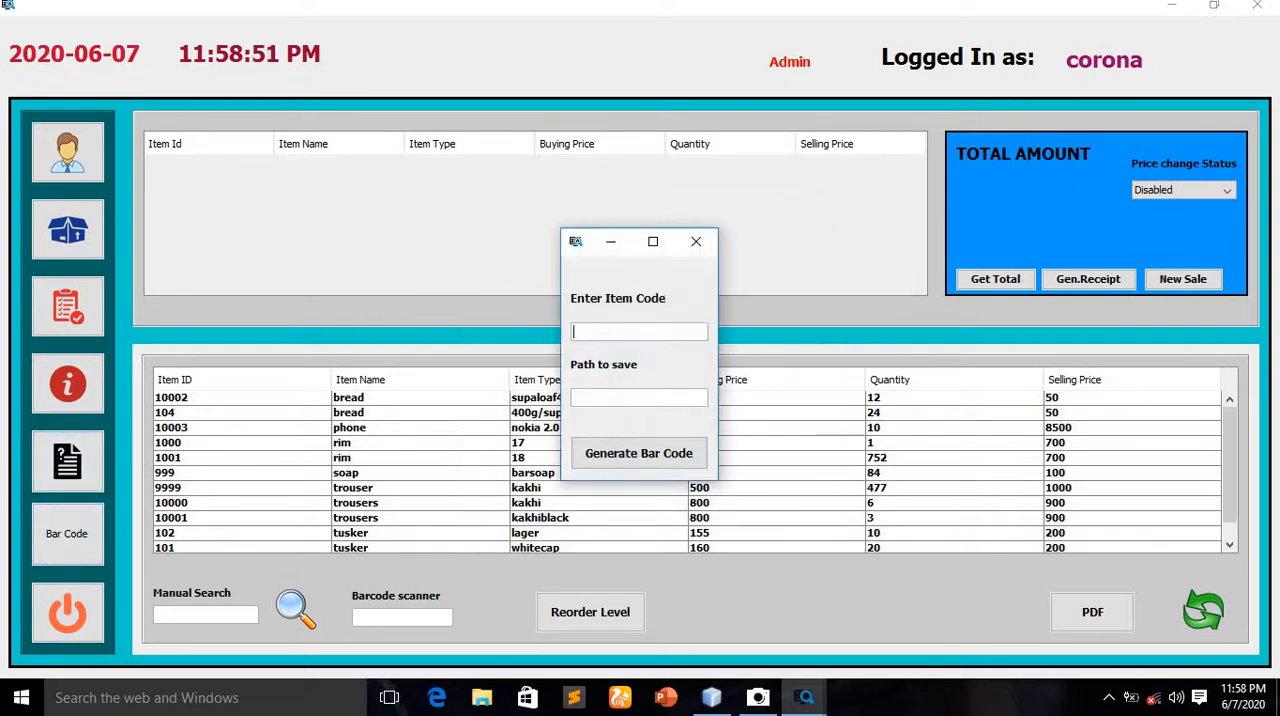
click(695, 242)
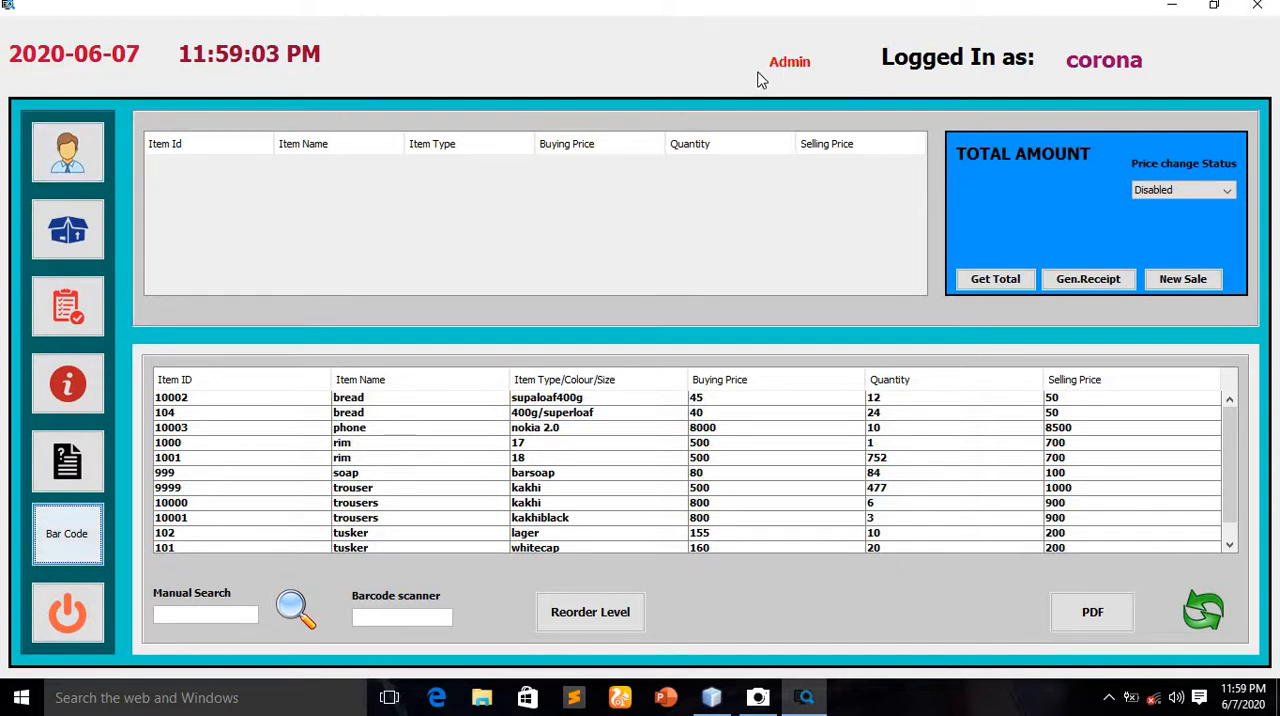
Log out and log in to the second listed account with its password and the usertype User
click(84, 622)
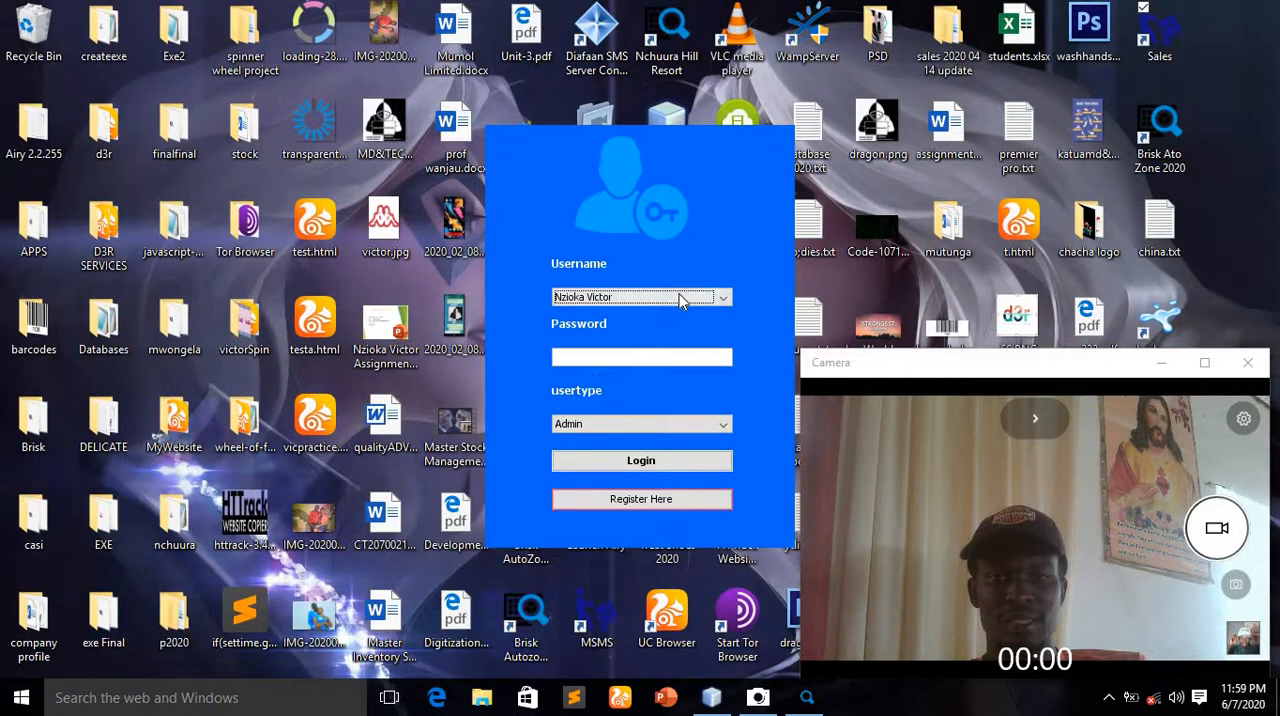
click(680, 300)
click(618, 330)
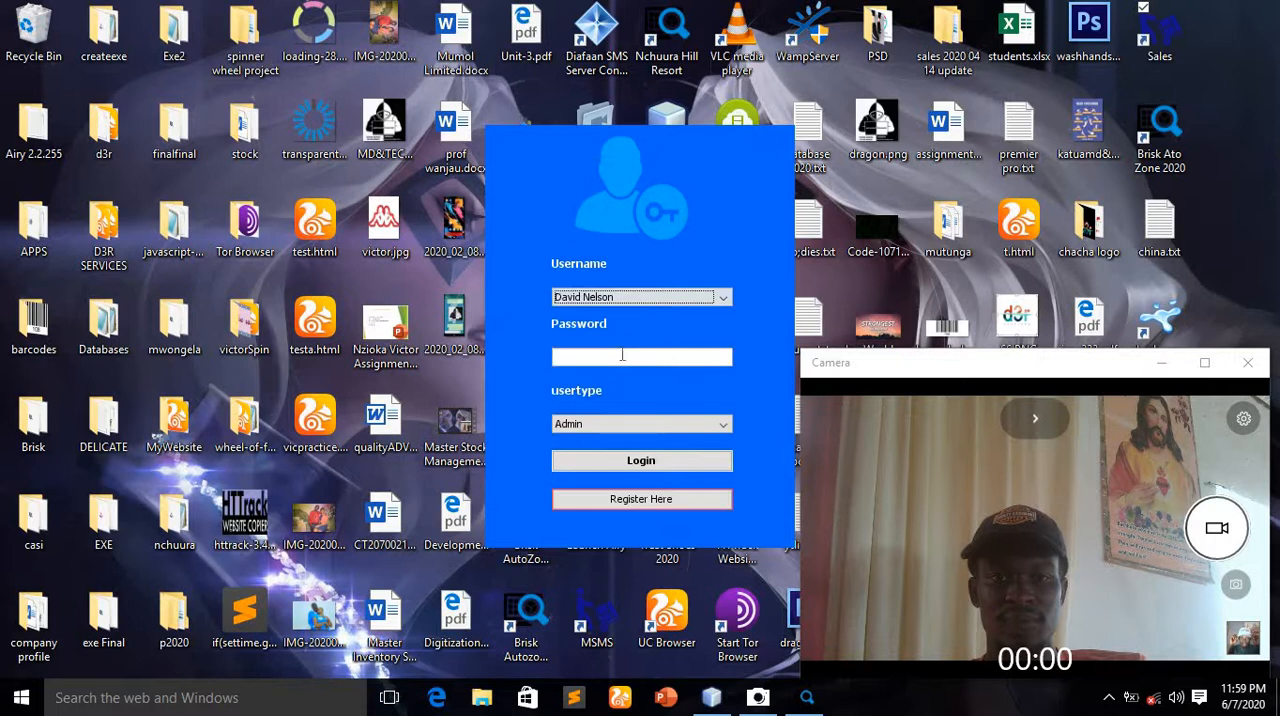
click(622, 356)
text(••••)
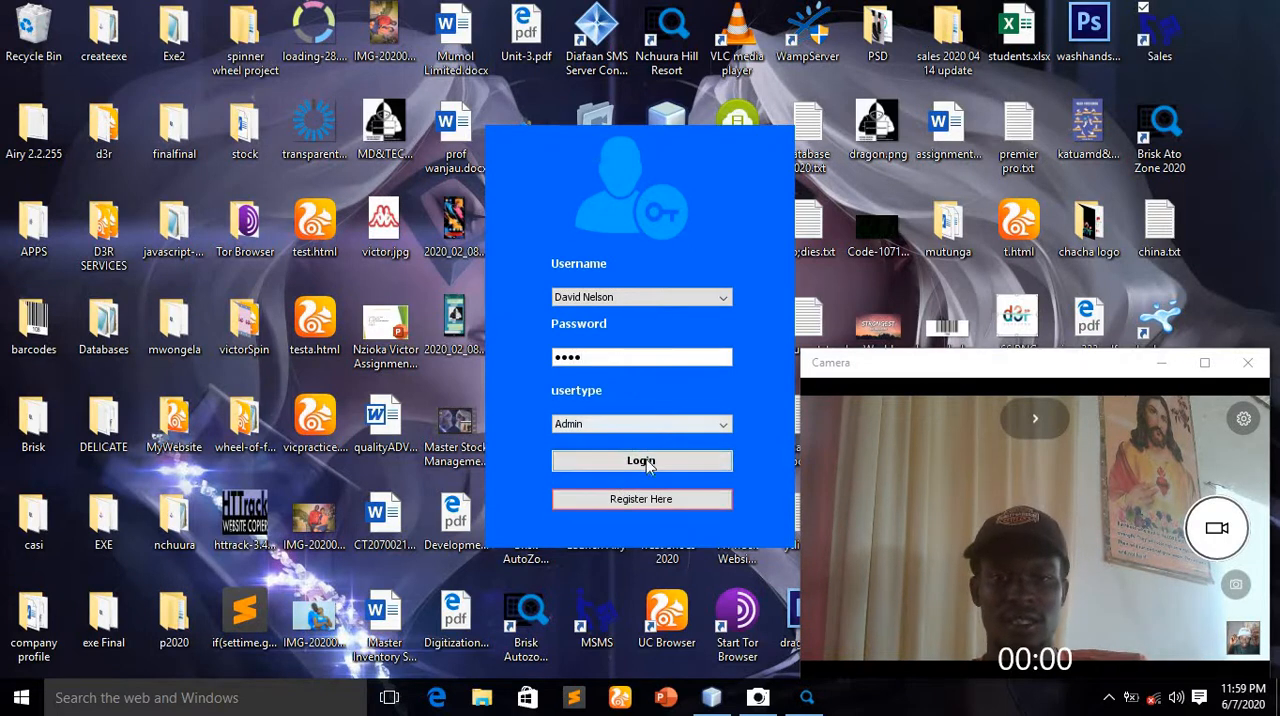
click(634, 424)
click(628, 460)
click(630, 461)
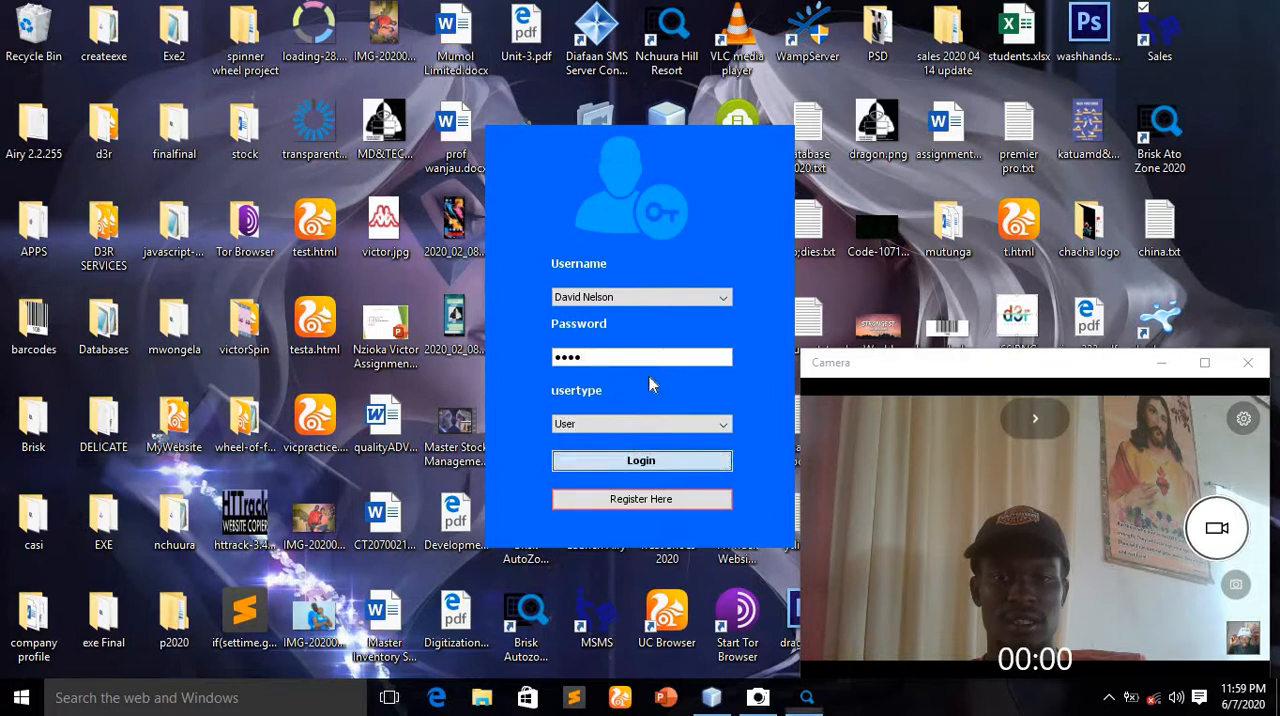
click(648, 364)
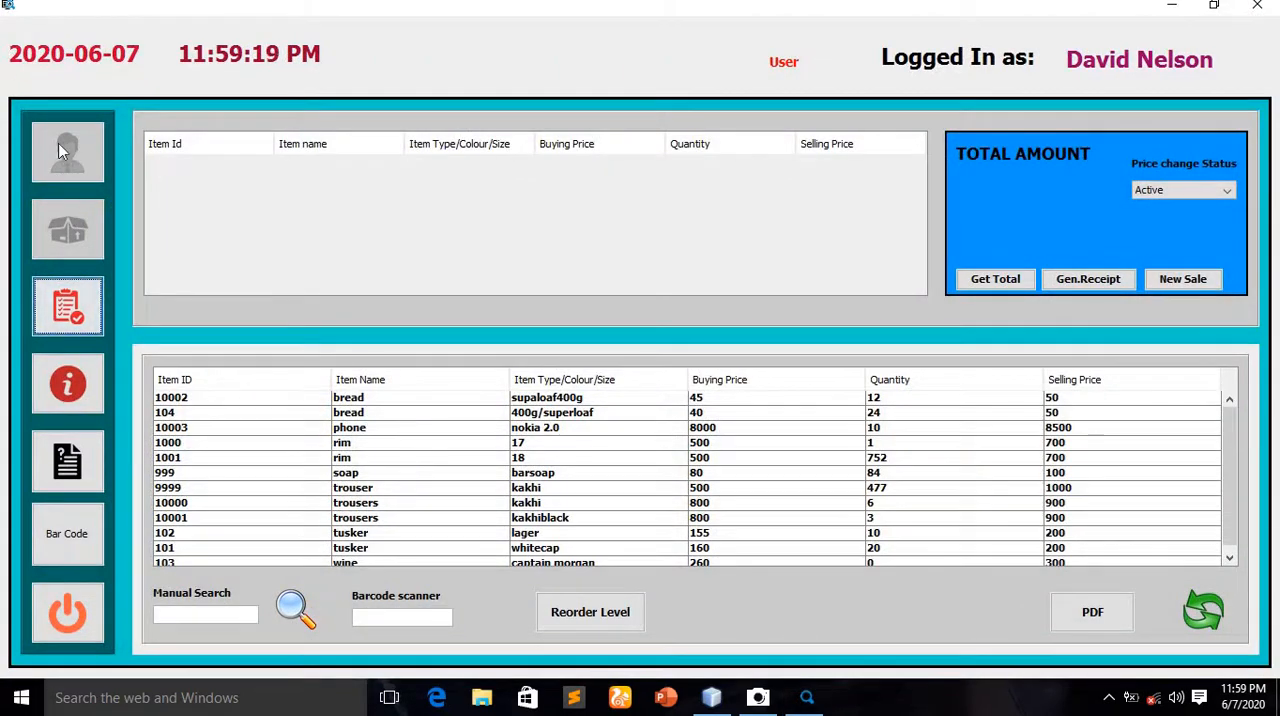
Inspect the stock and expenses update window available to the User account, close it and look through the stock table
click(62, 282)
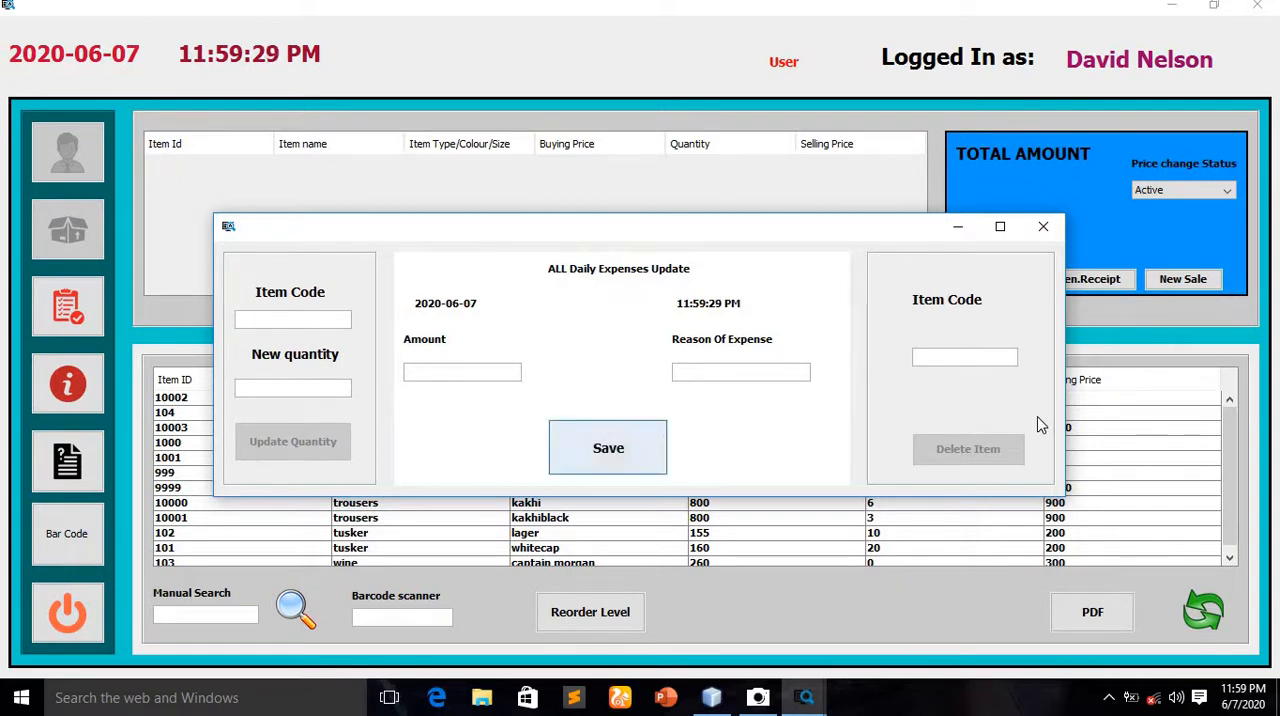
click(1042, 230)
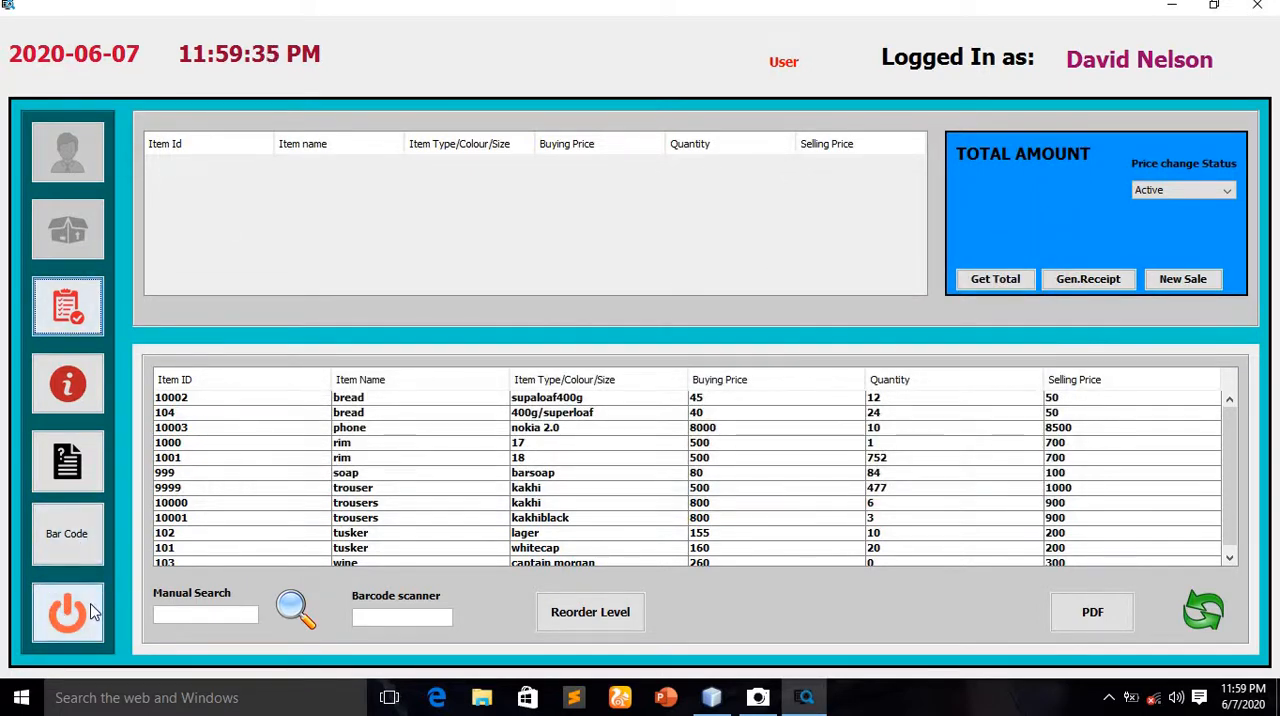
scroll(440, 482, down, 1)
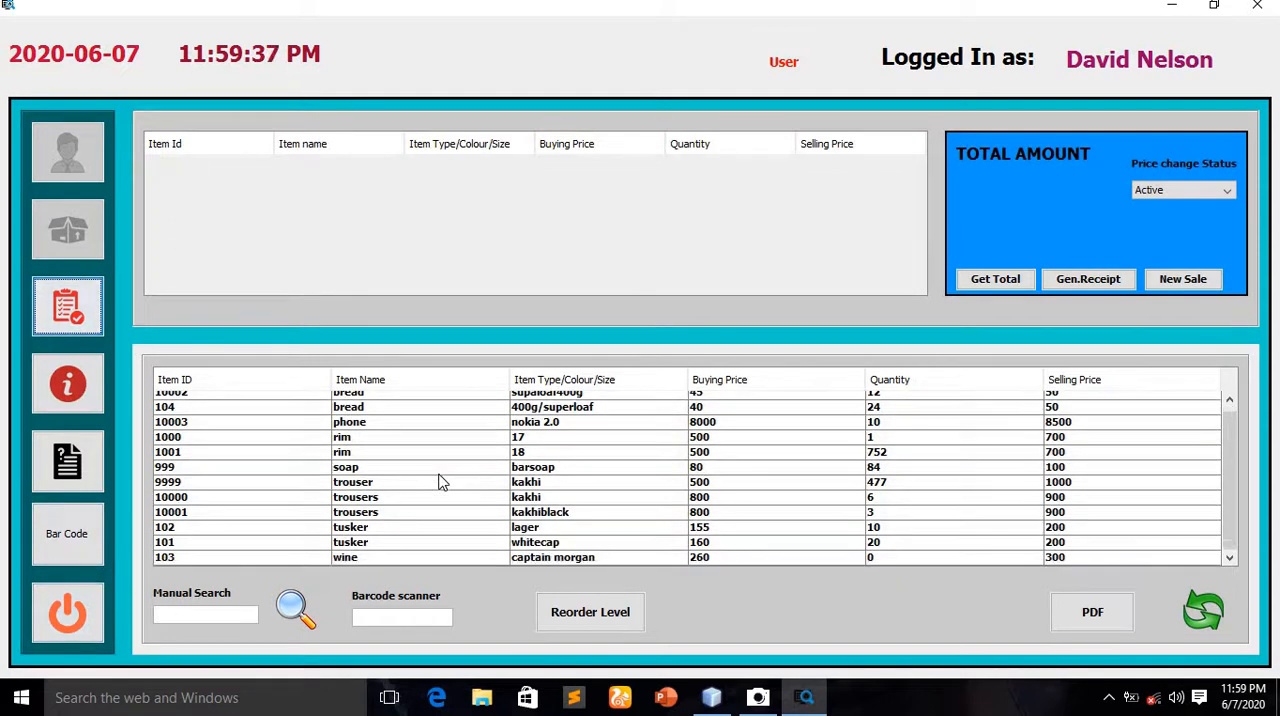
Log out and log back in as corona with the account password and the usertype Admin
click(78, 612)
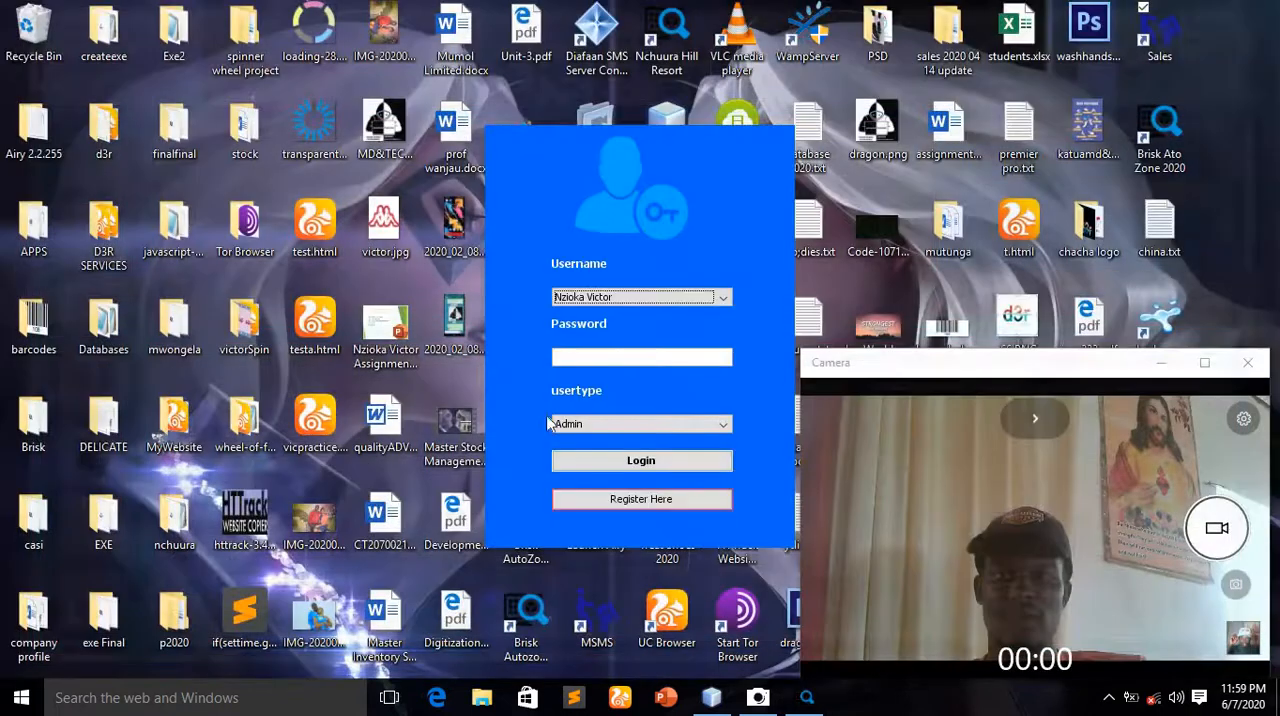
click(659, 299)
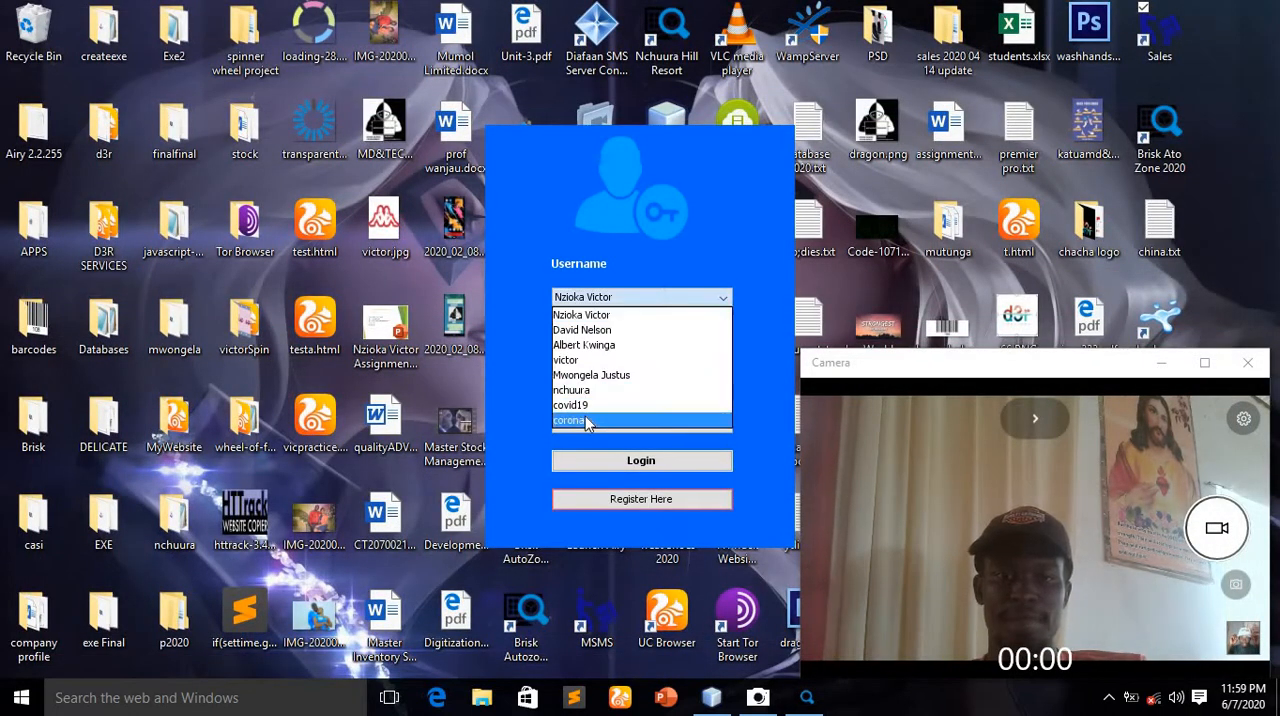
click(588, 421)
click(613, 355)
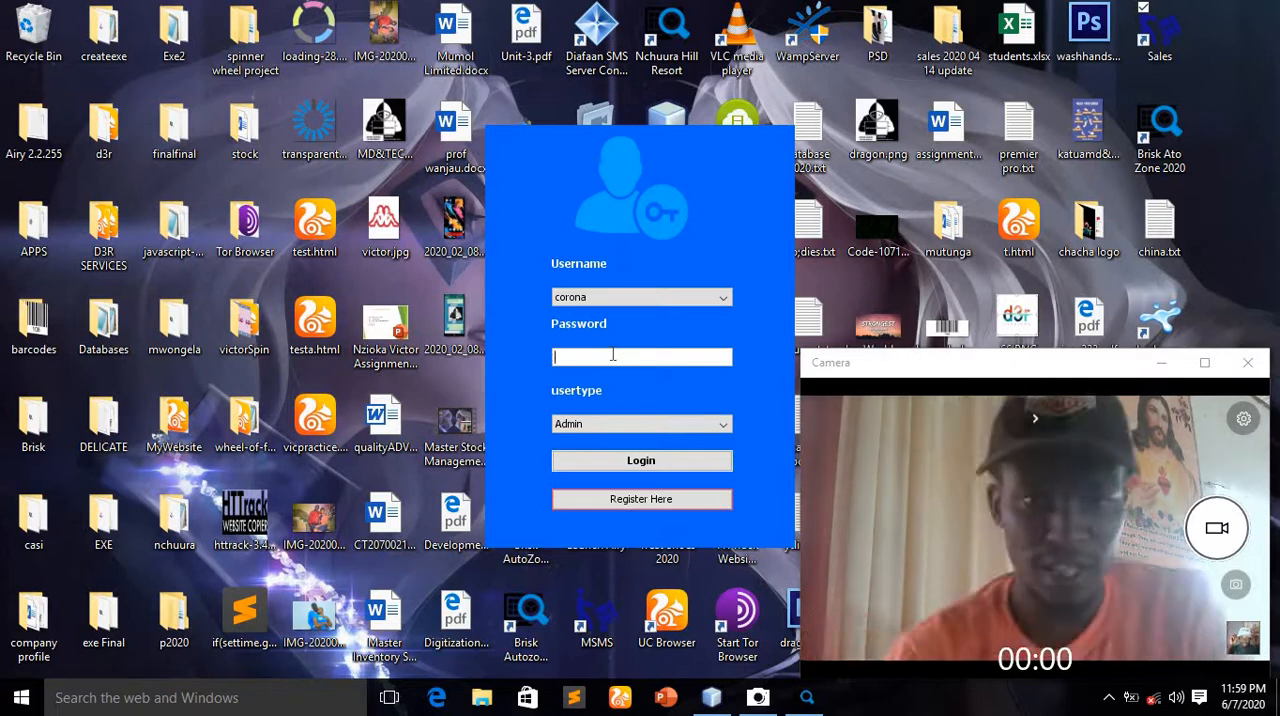
text(•••)
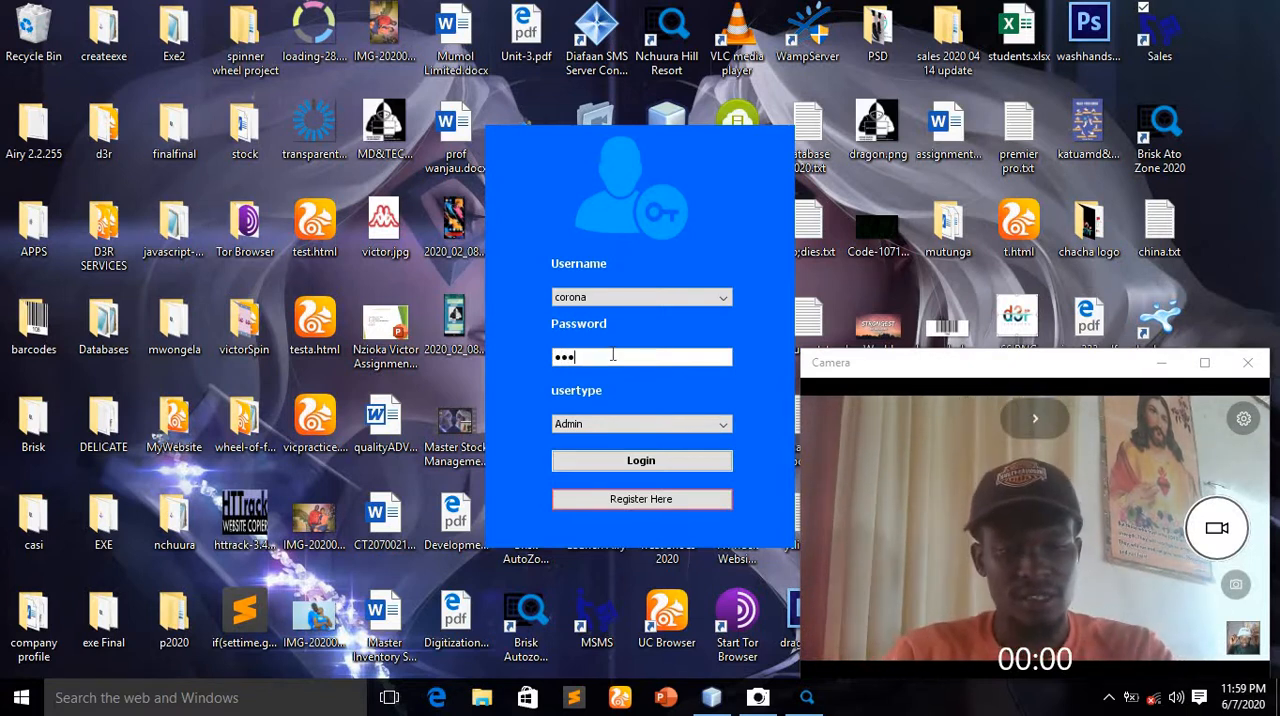
text(•)
click(641, 460)
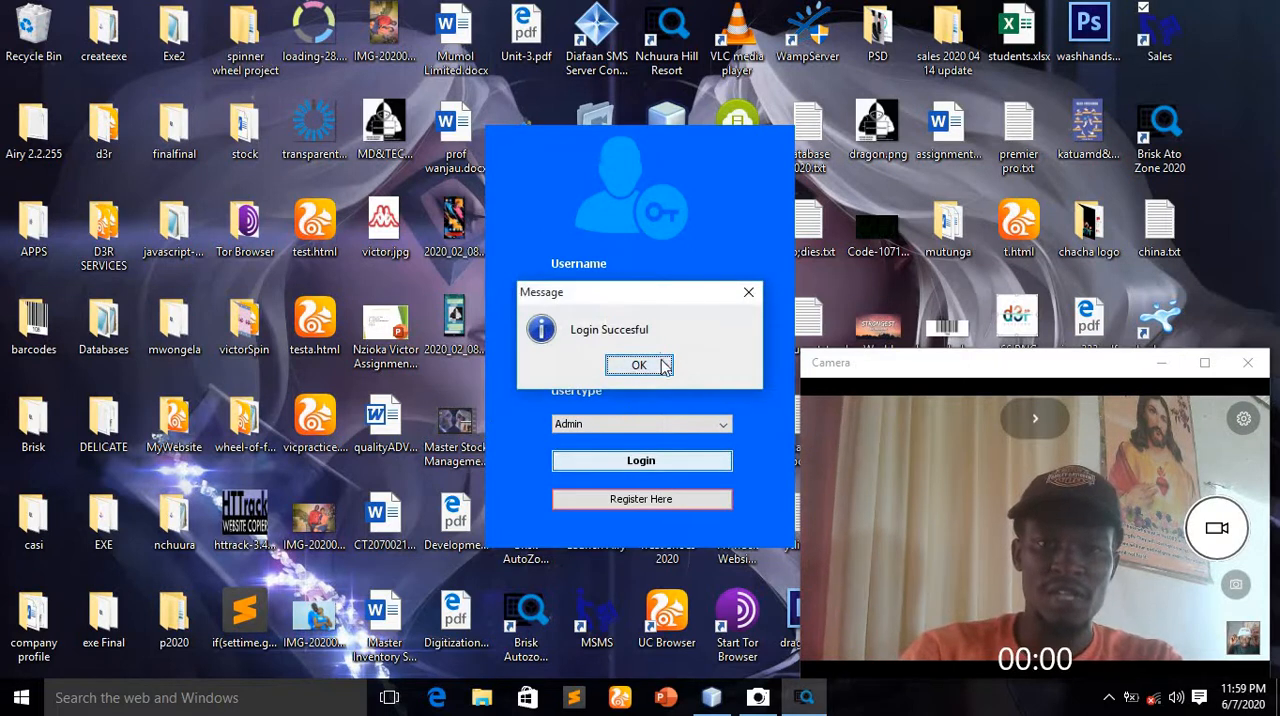
click(660, 366)
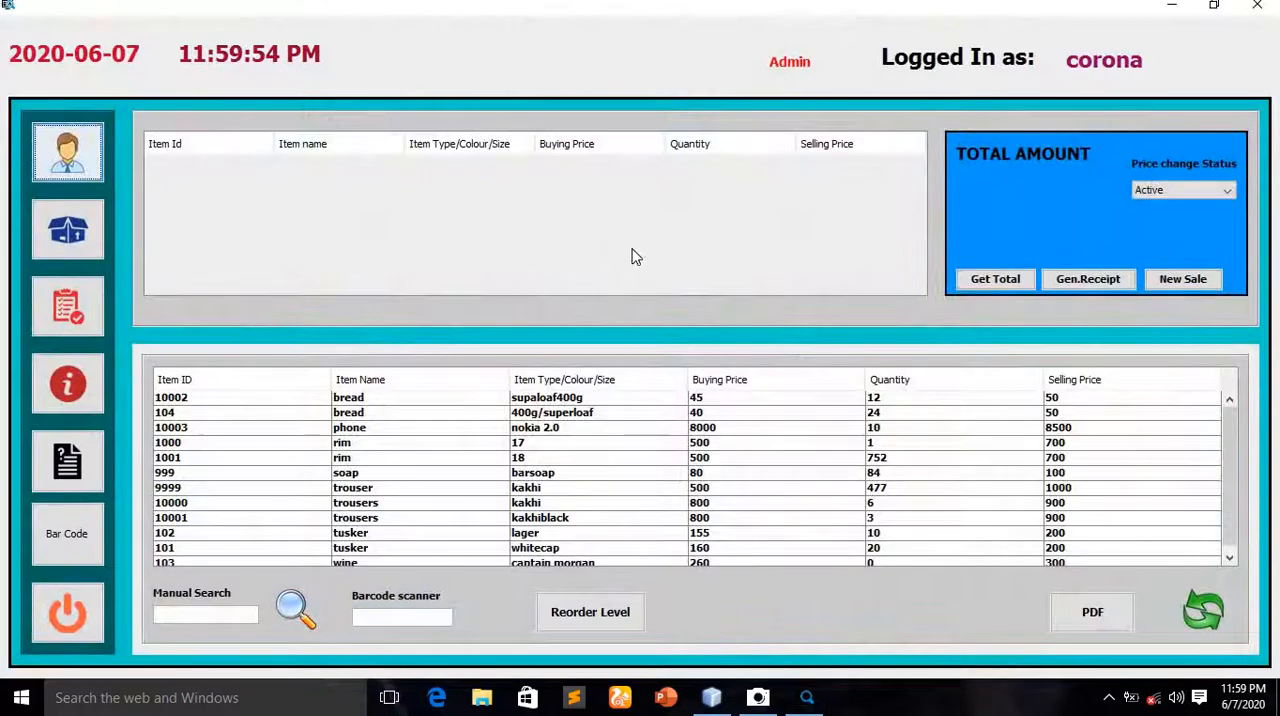
Open the admin panel and view the sales records
click(67, 152)
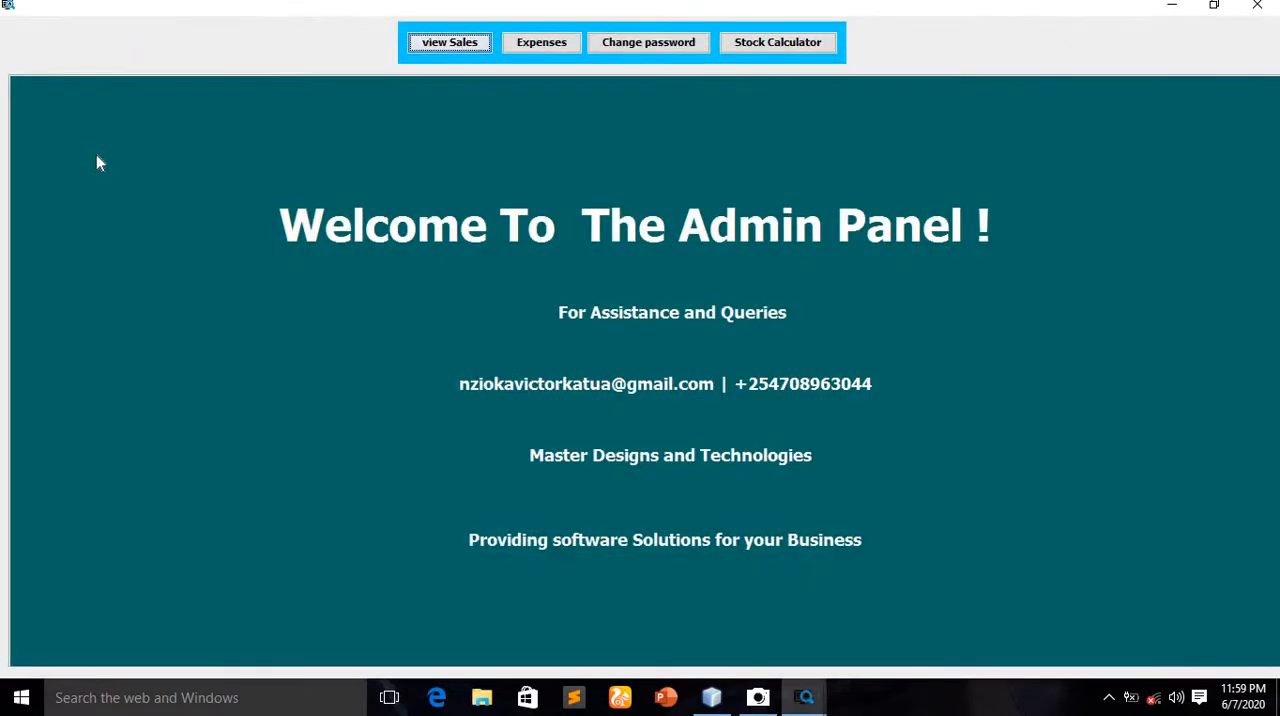
click(1258, 5)
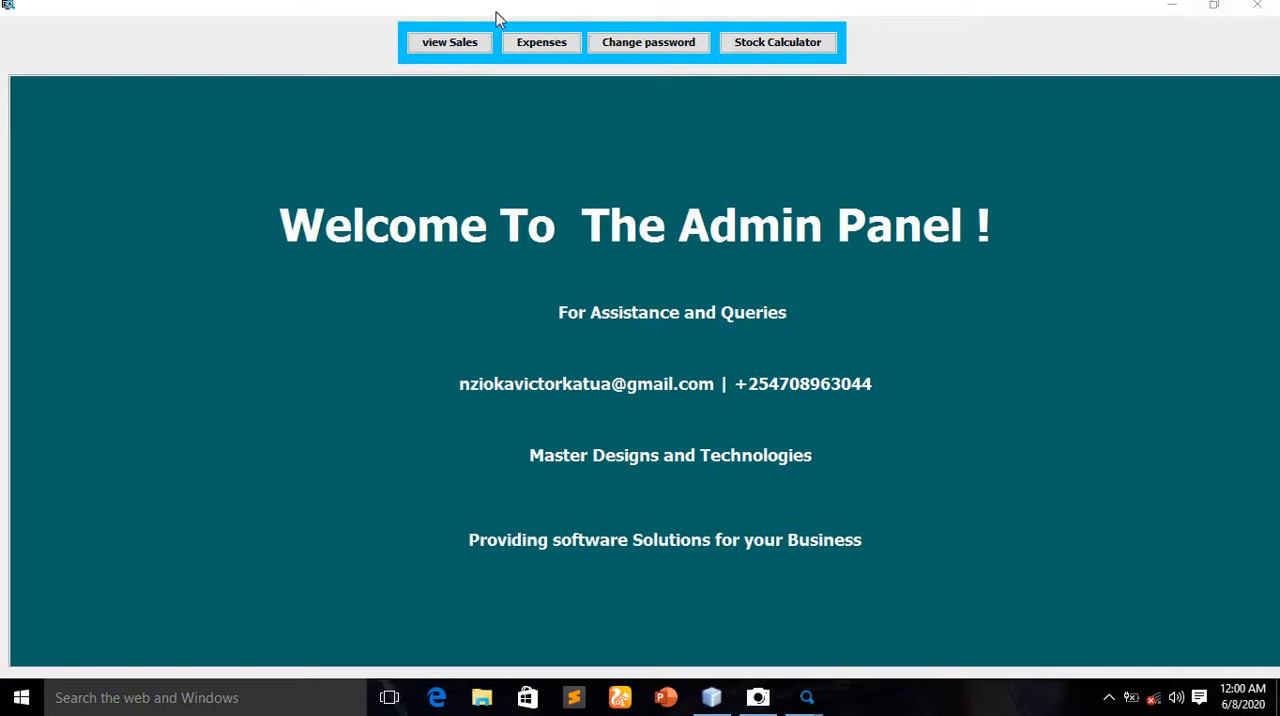
click(457, 44)
scroll(514, 211, down, 6)
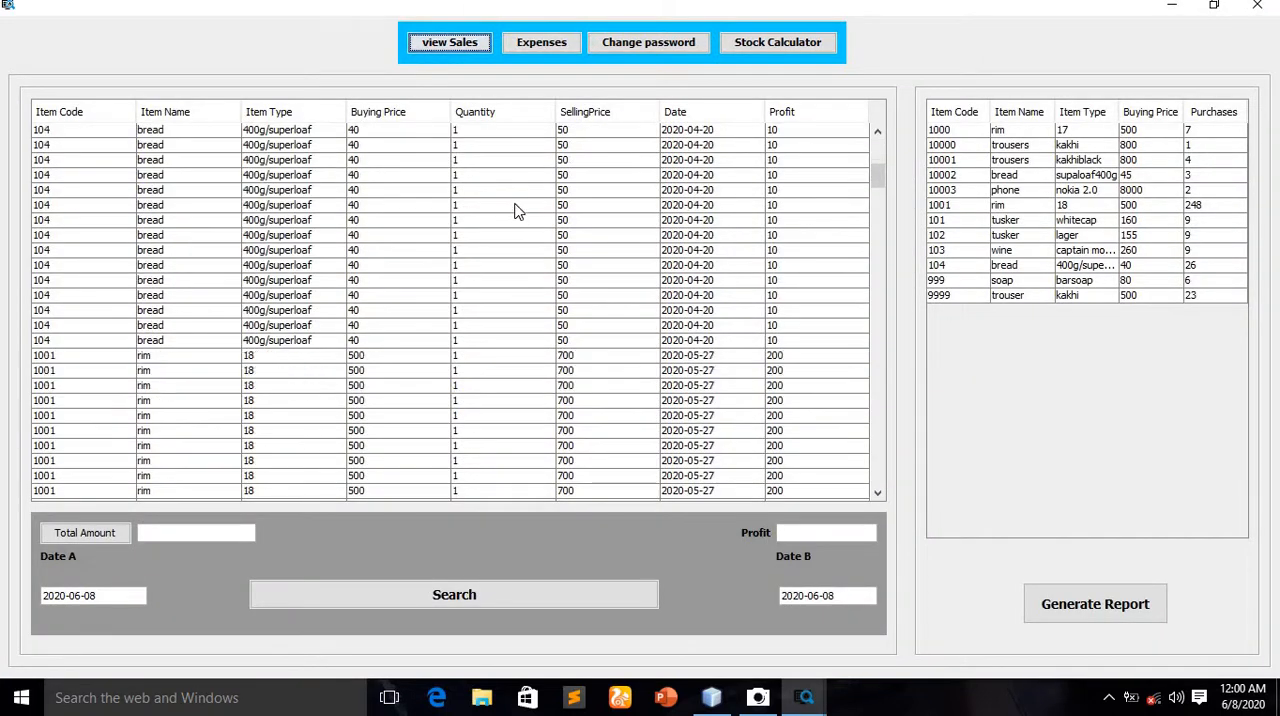
scroll(508, 214, down, 10)
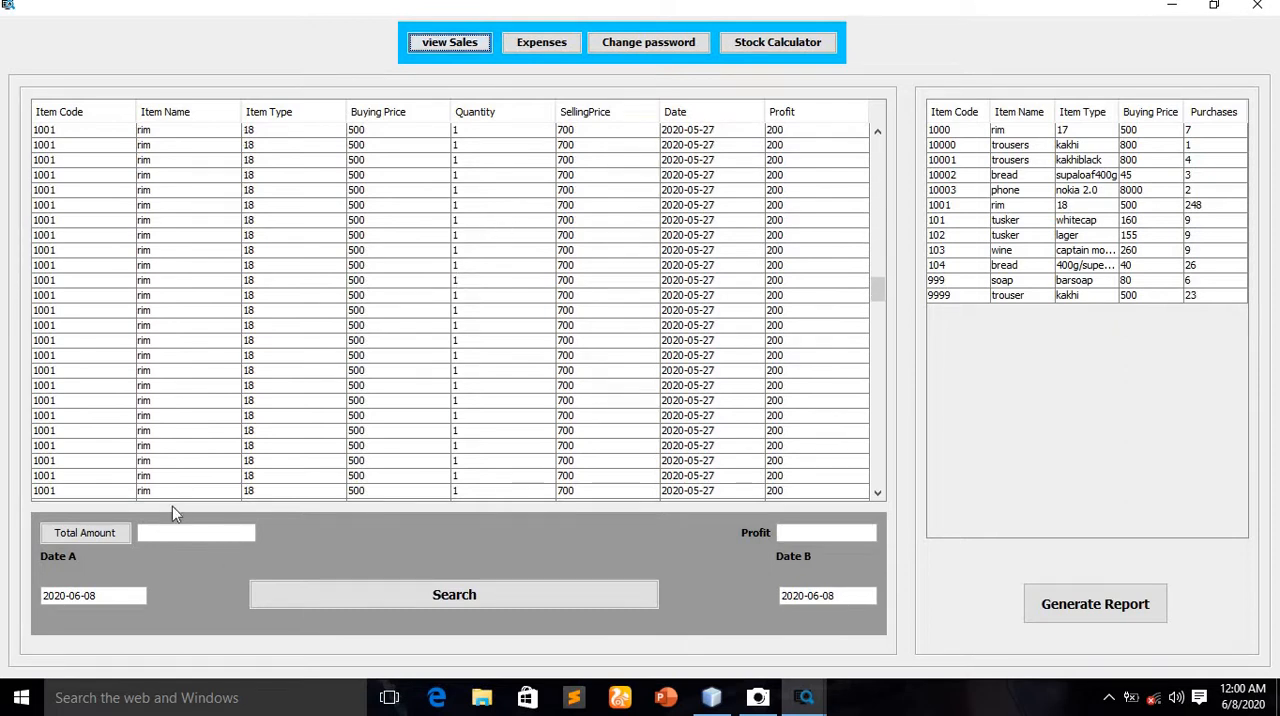
Search the sales by date, setting Date A to 2020-06-07 and keeping Date B at 2020-06-08
click(427, 598)
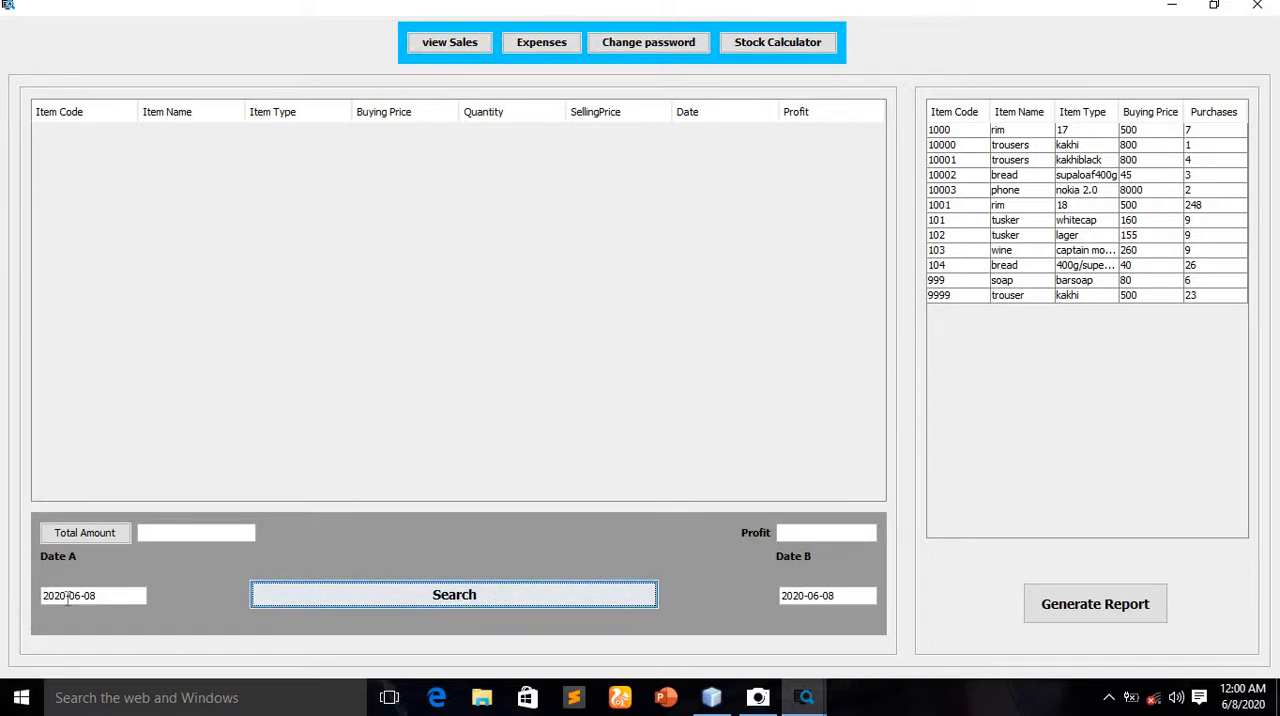
click(122, 598)
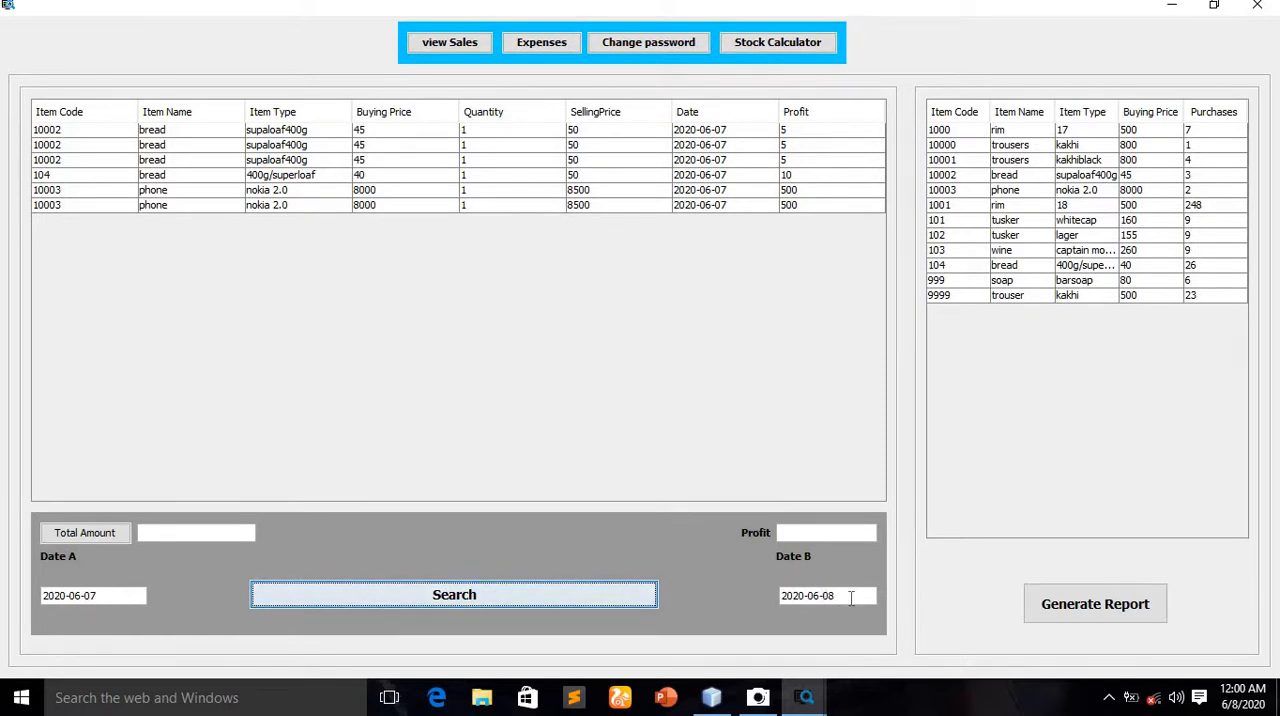
Calculate the total amount and profit of the sales listed for 2020-06-07 to 2020-06-08
click(121, 594)
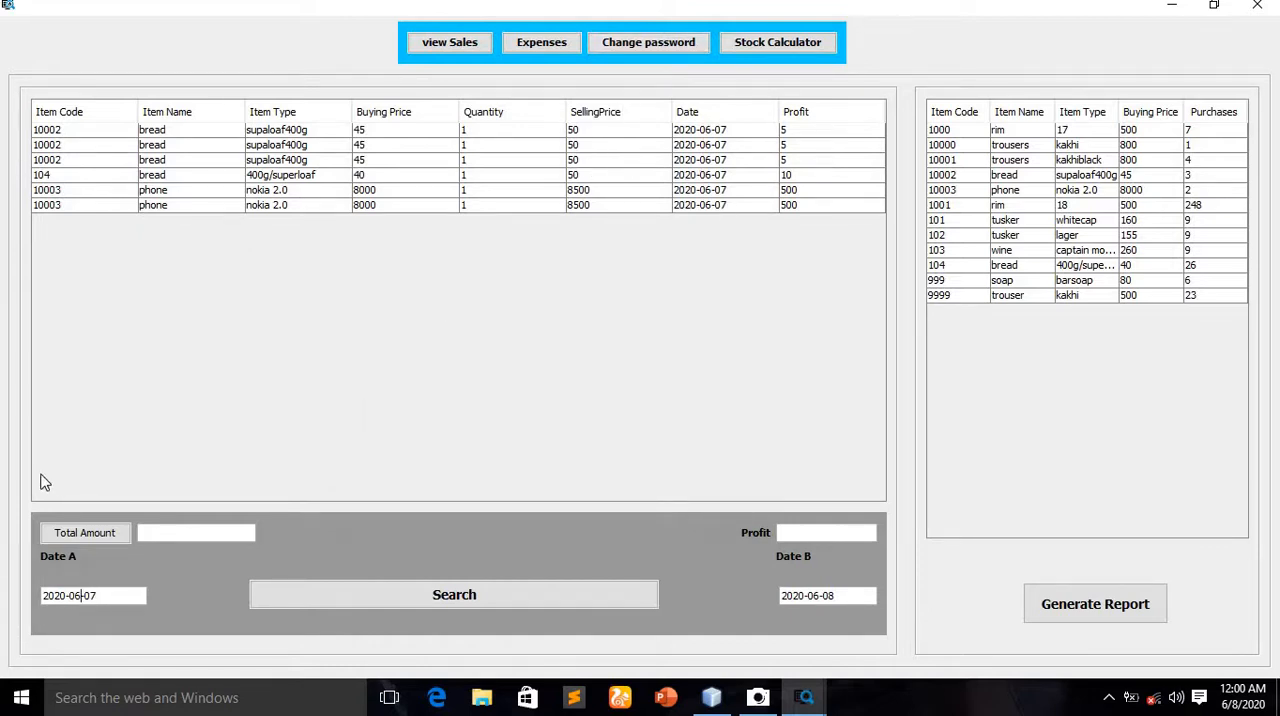
click(85, 538)
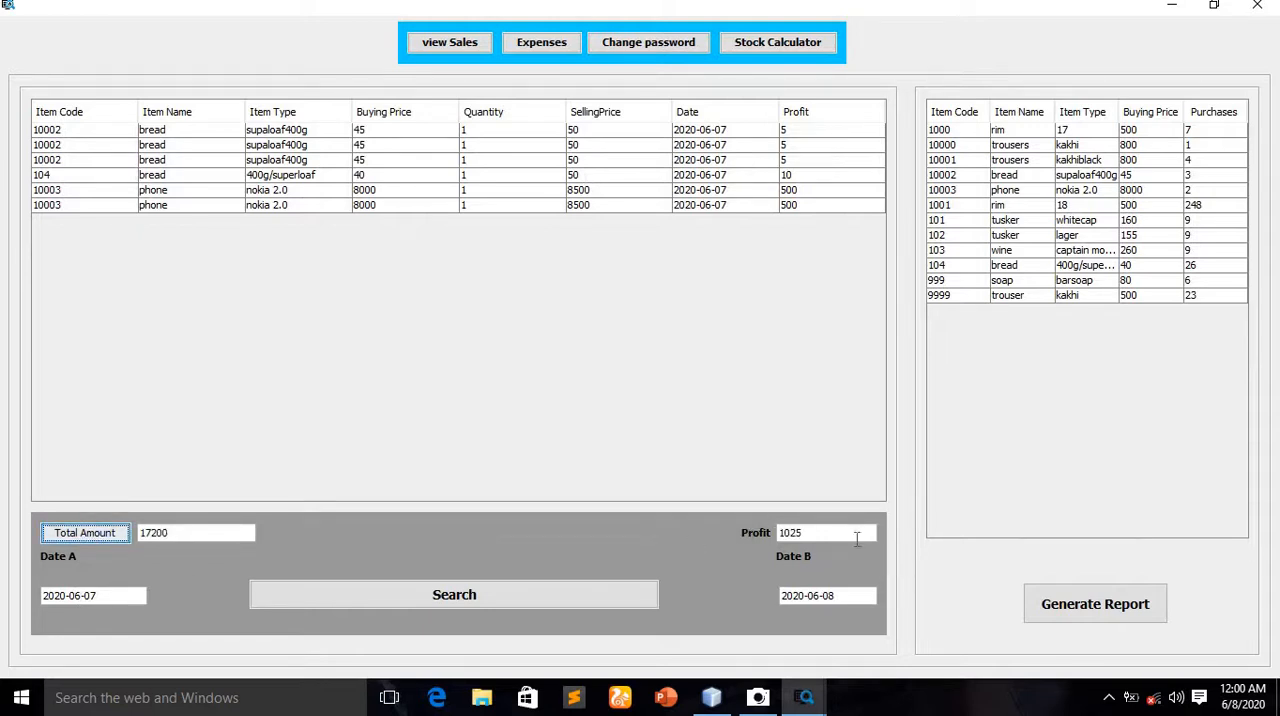
Search the sales with Date A set to 2020-05-07 and Date B kept at 2020-06-08, and look through the matching records
click(82, 594)
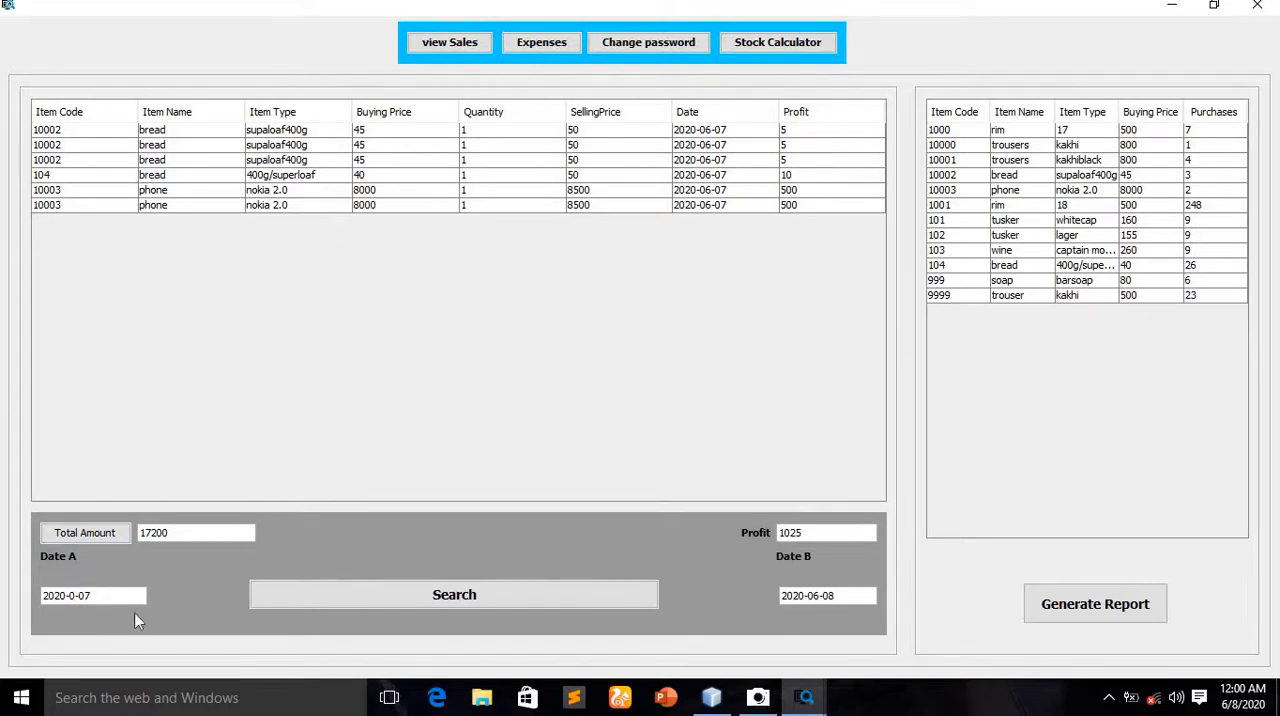
text(5)
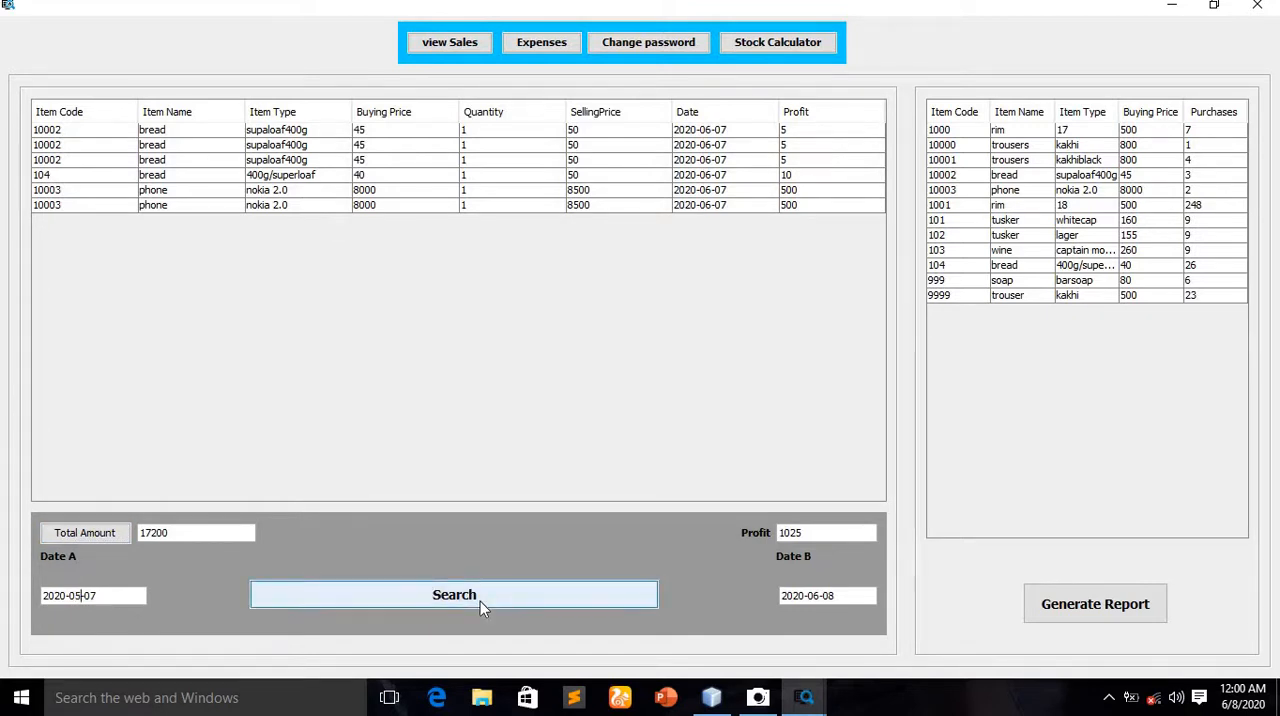
click(480, 601)
scroll(495, 400, down, 5)
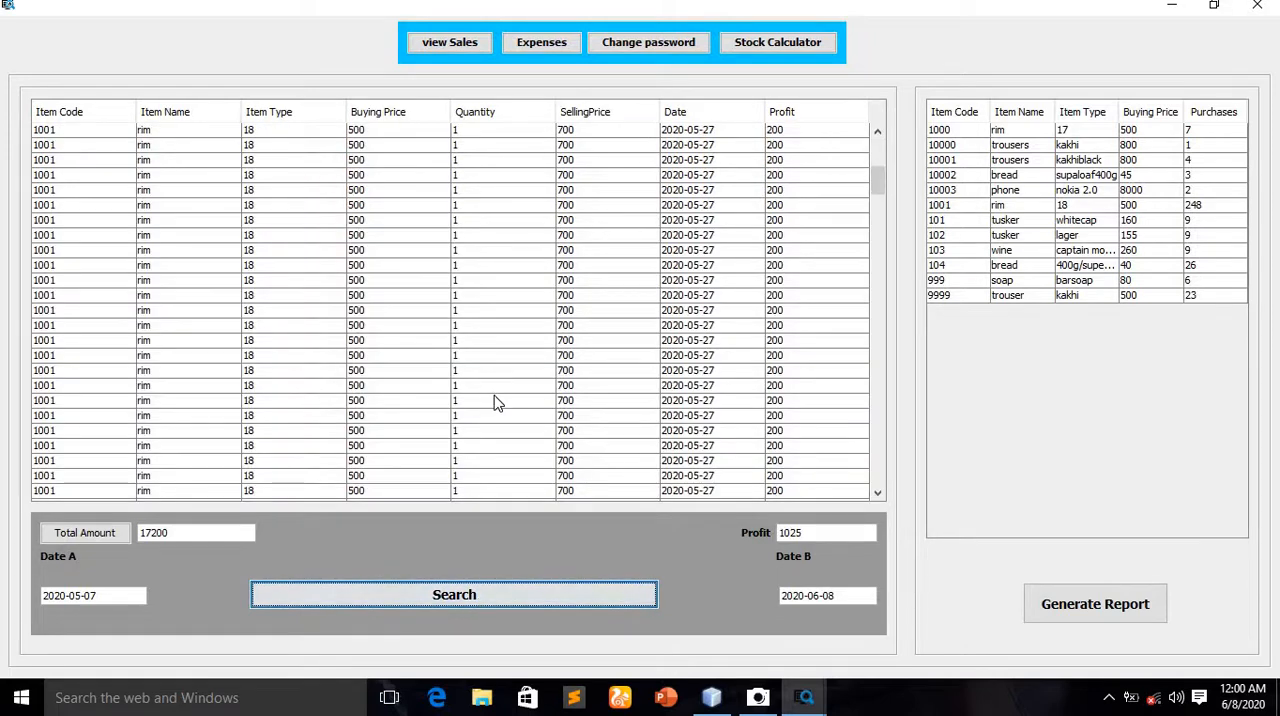
scroll(720, 235, down, 10)
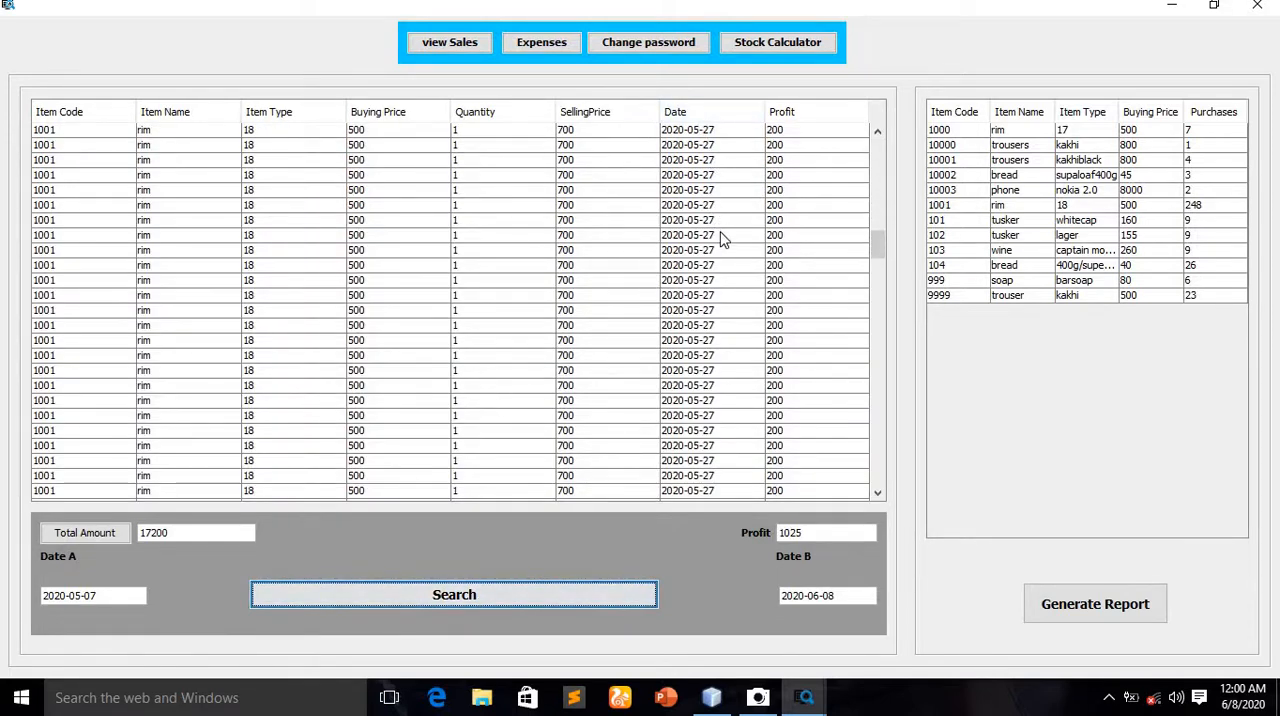
scroll(724, 262, down, 8)
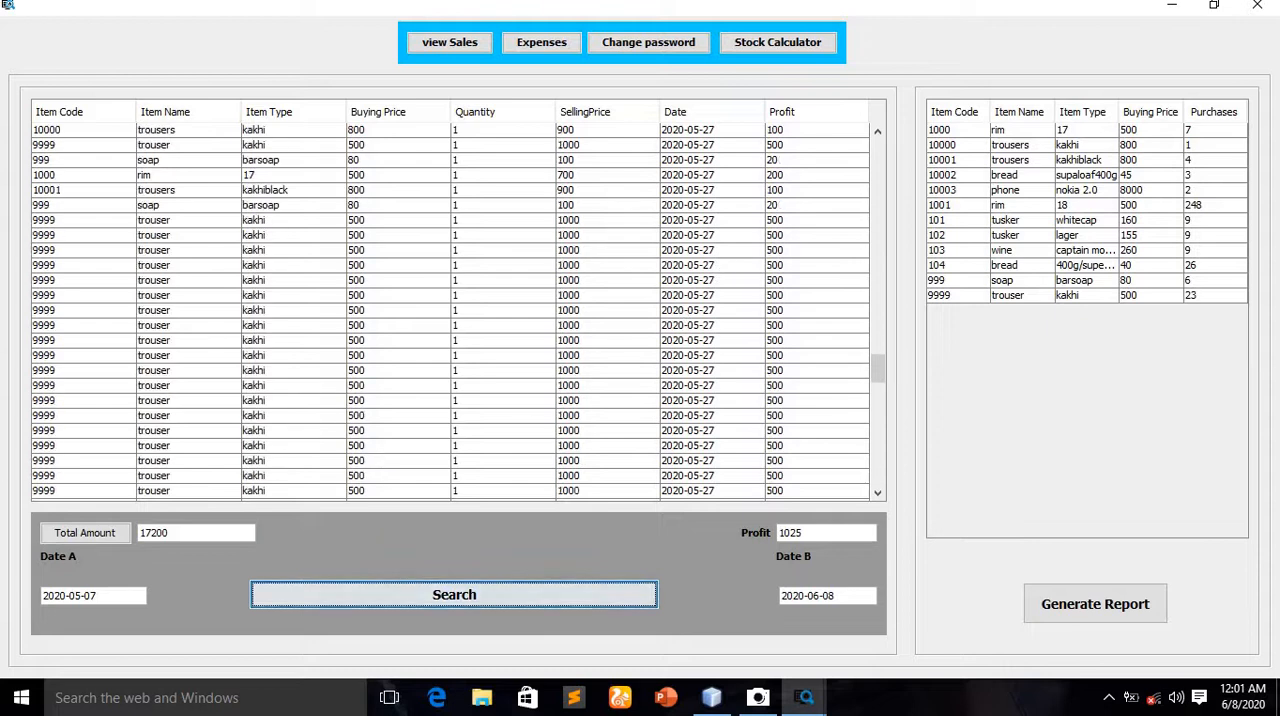
Calculate the total amount and profit for the sales since 2020-05-07 and look further through the records
click(85, 533)
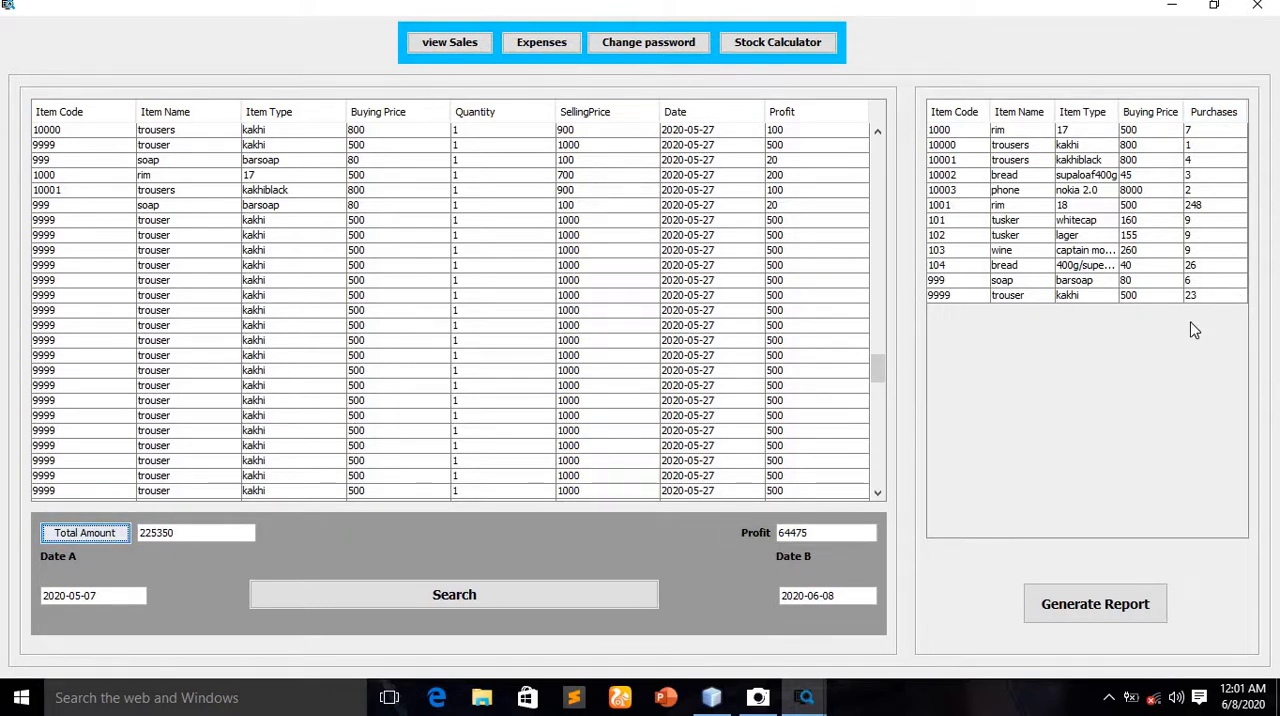
scroll(622, 410, down, 20)
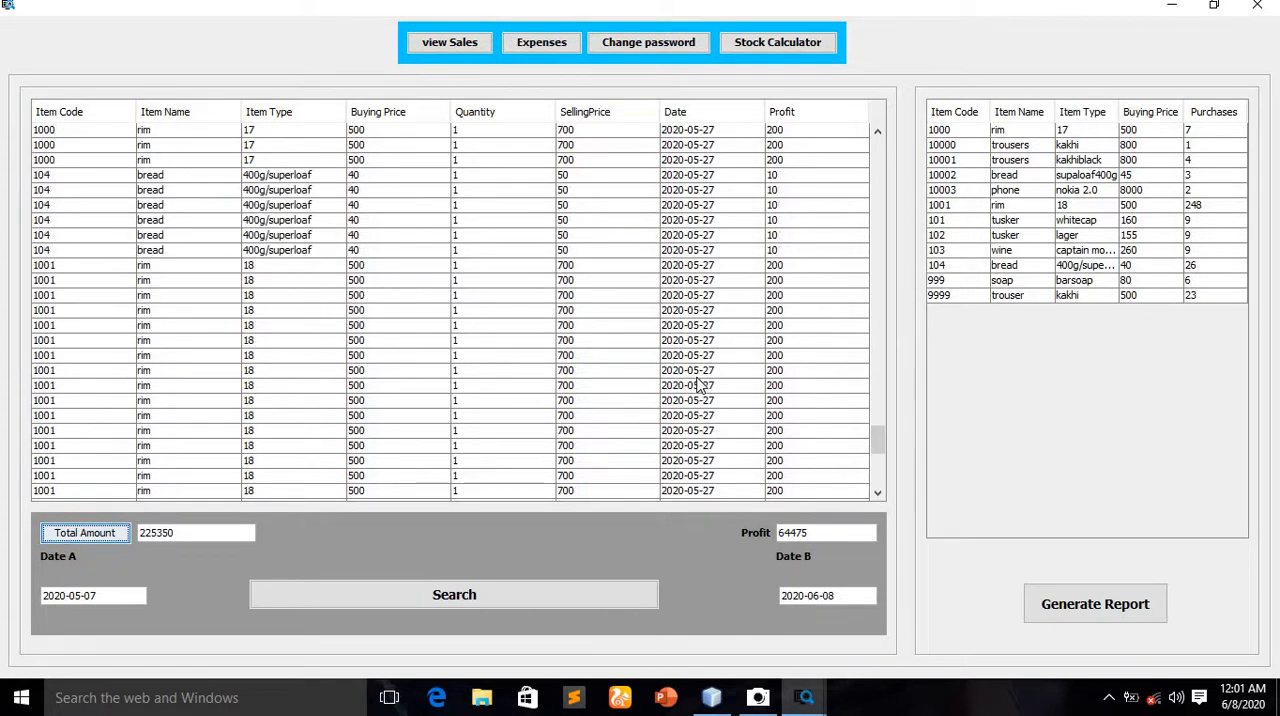
scroll(700, 385, down, 5)
scroll(700, 385, up, 20)
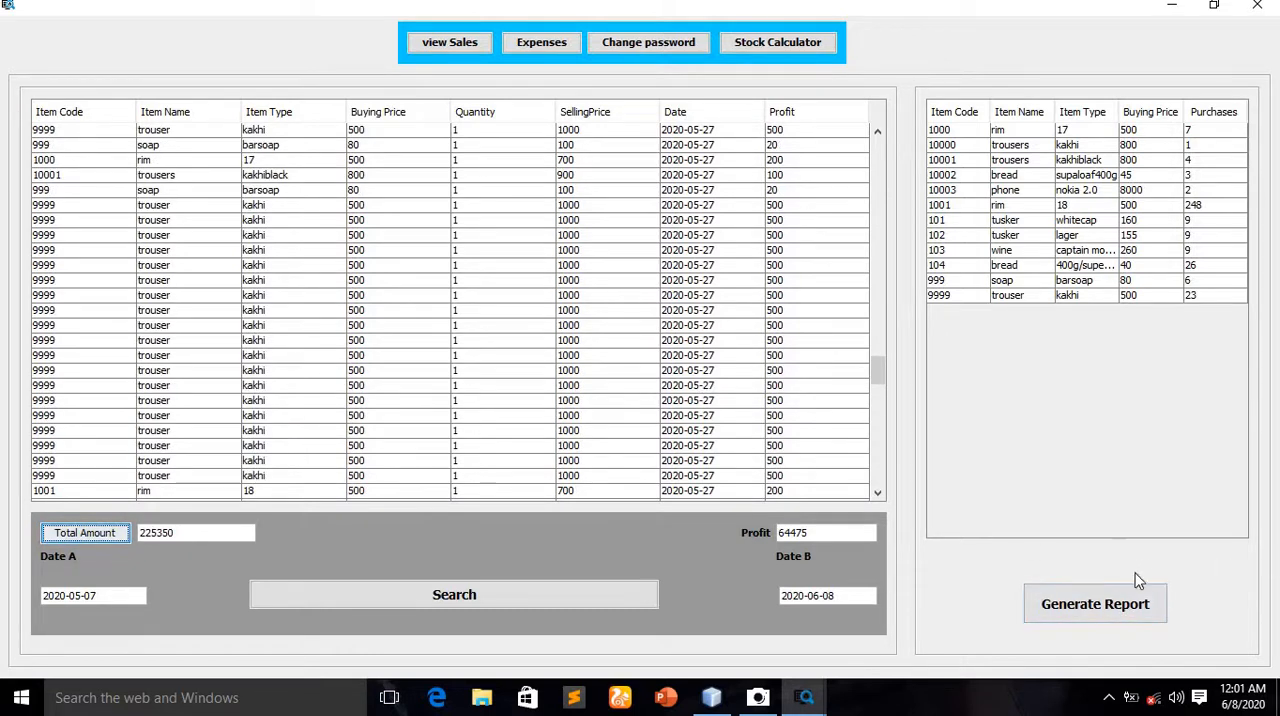
Generate the sales report as a PDF, saving it in the Documents folder under the name reportdate
click(1137, 606)
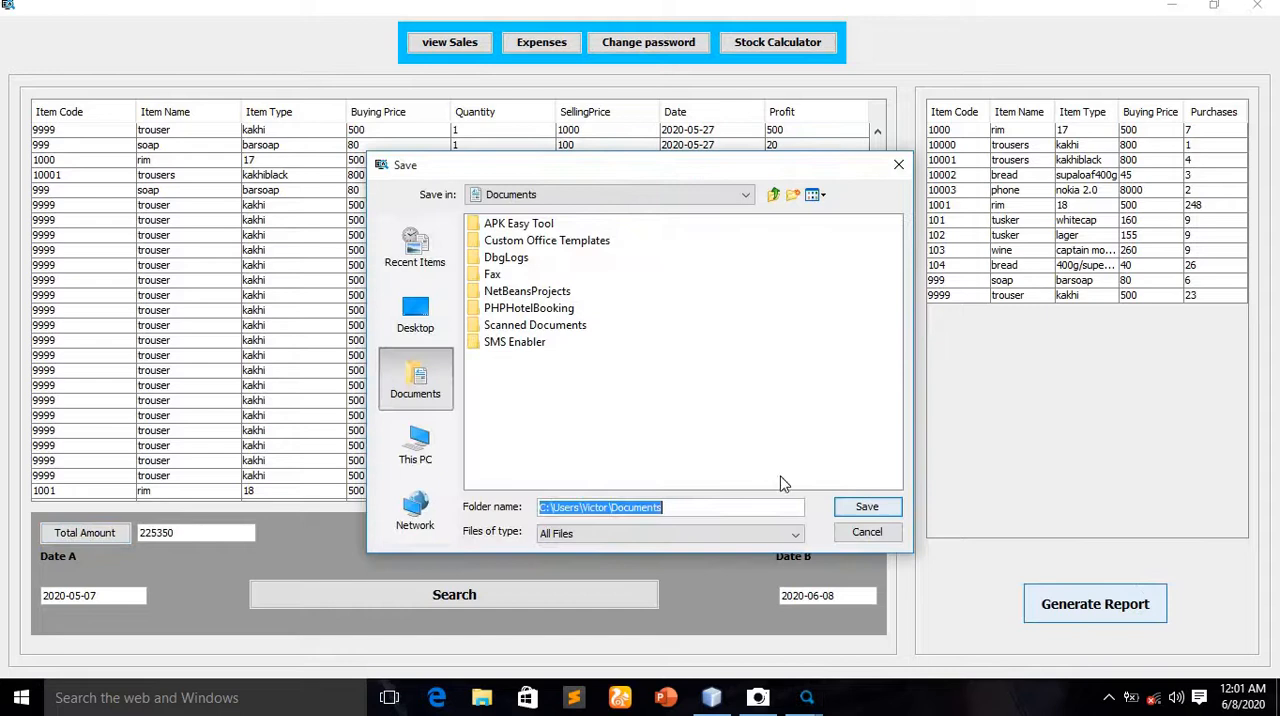
click(695, 507)
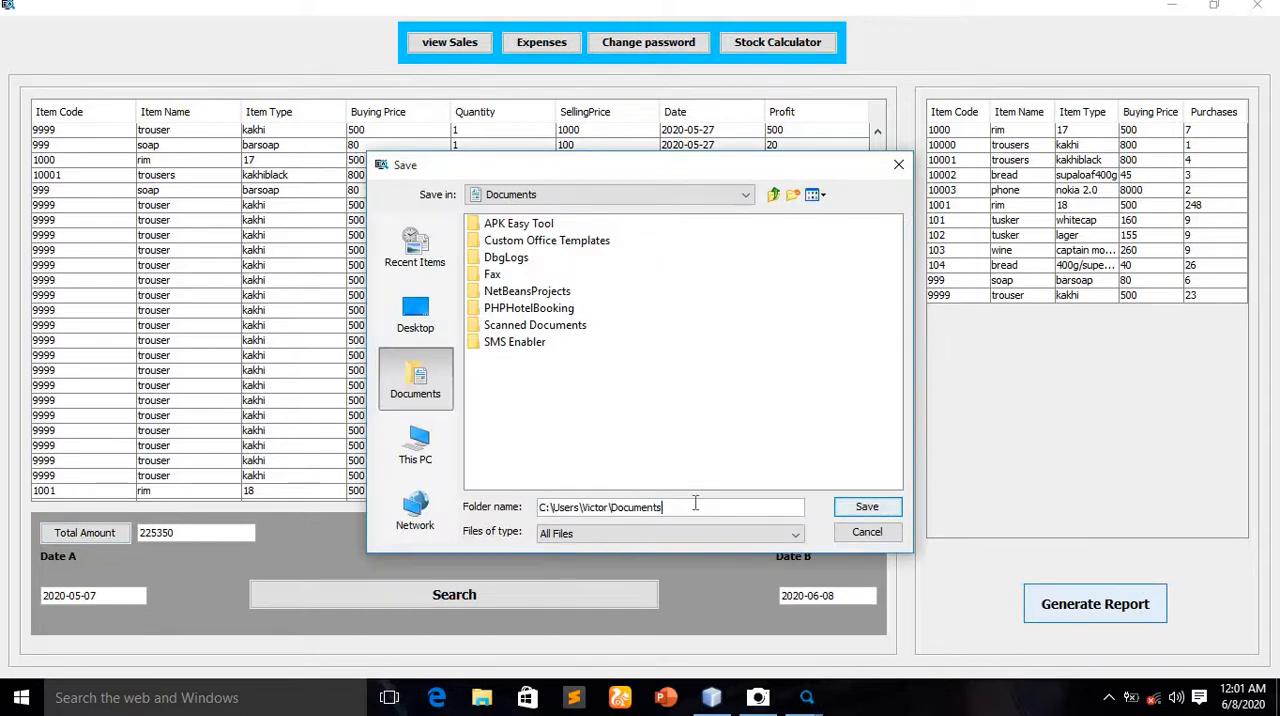
text(\reportdate)
click(890, 508)
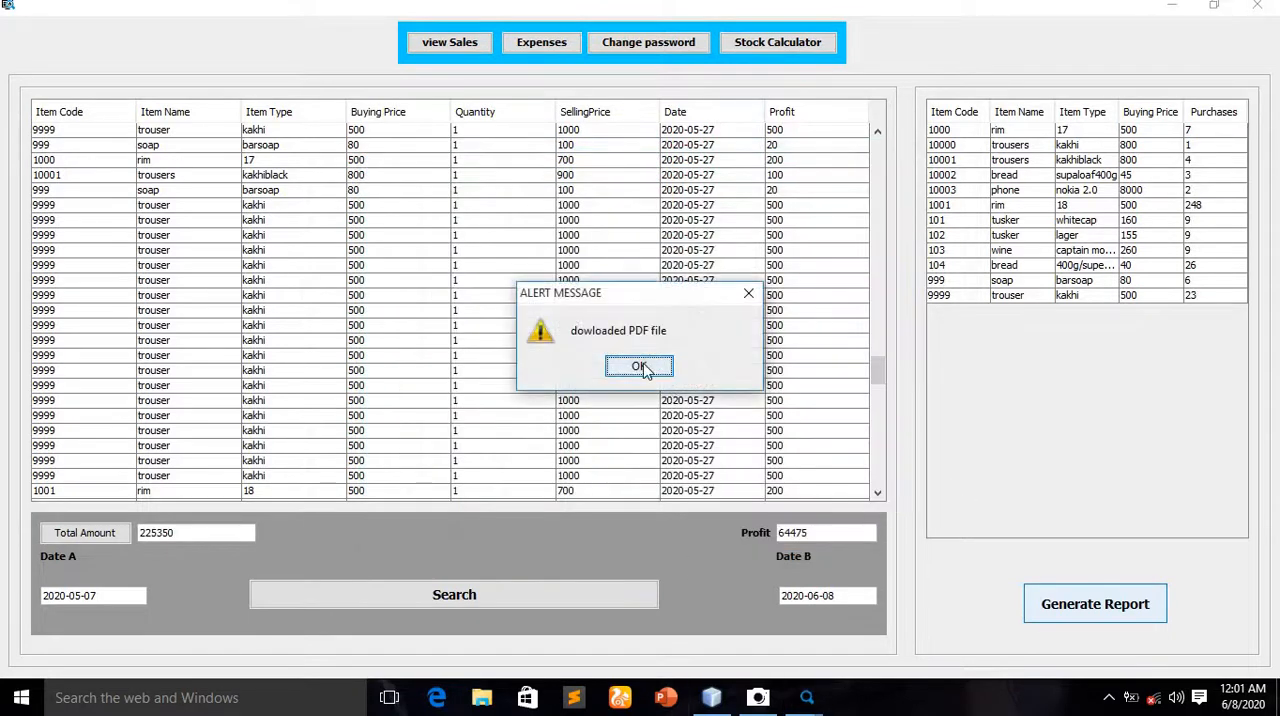
click(640, 366)
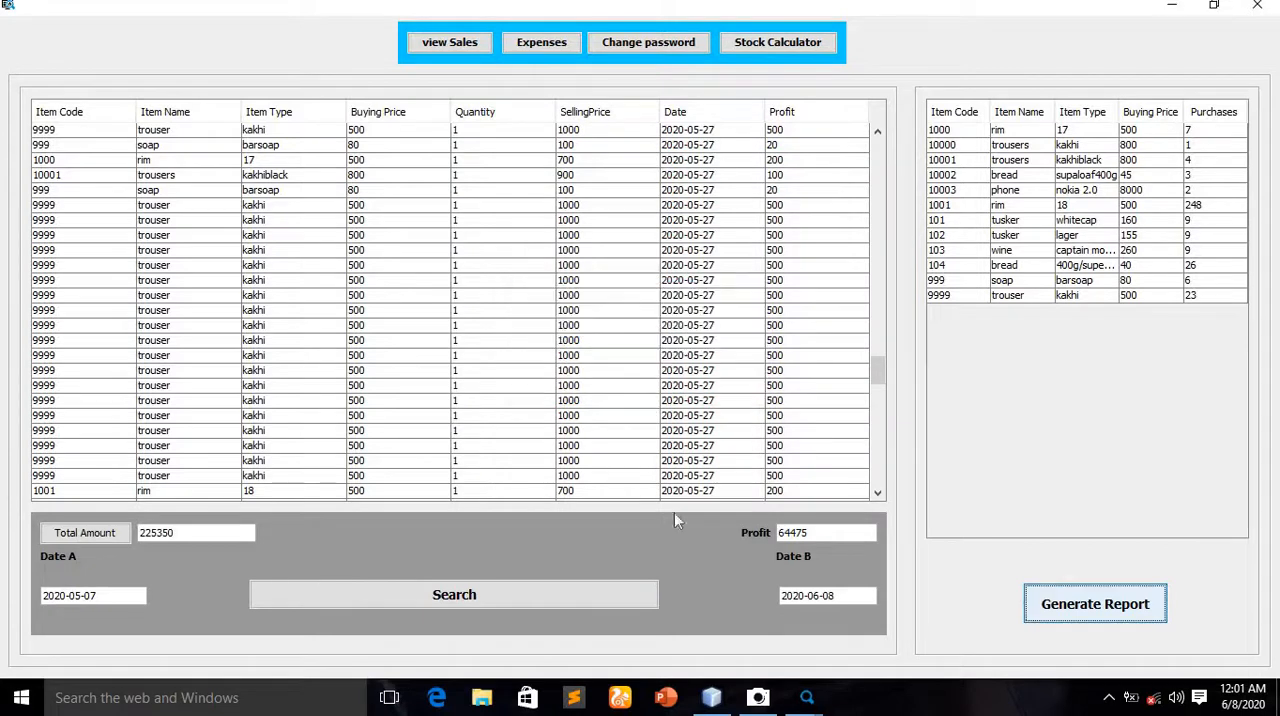
Switch to File Explorer and open reportdate.pdf from the Documents folder
click(482, 697)
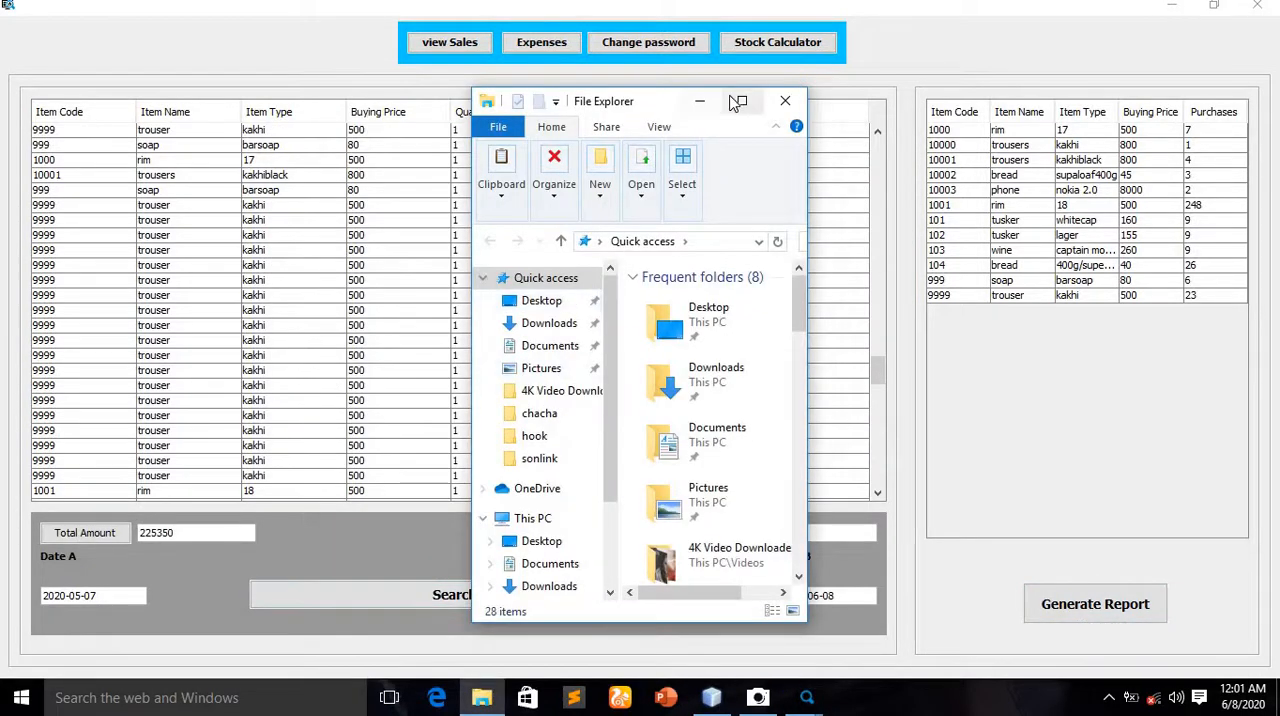
click(742, 101)
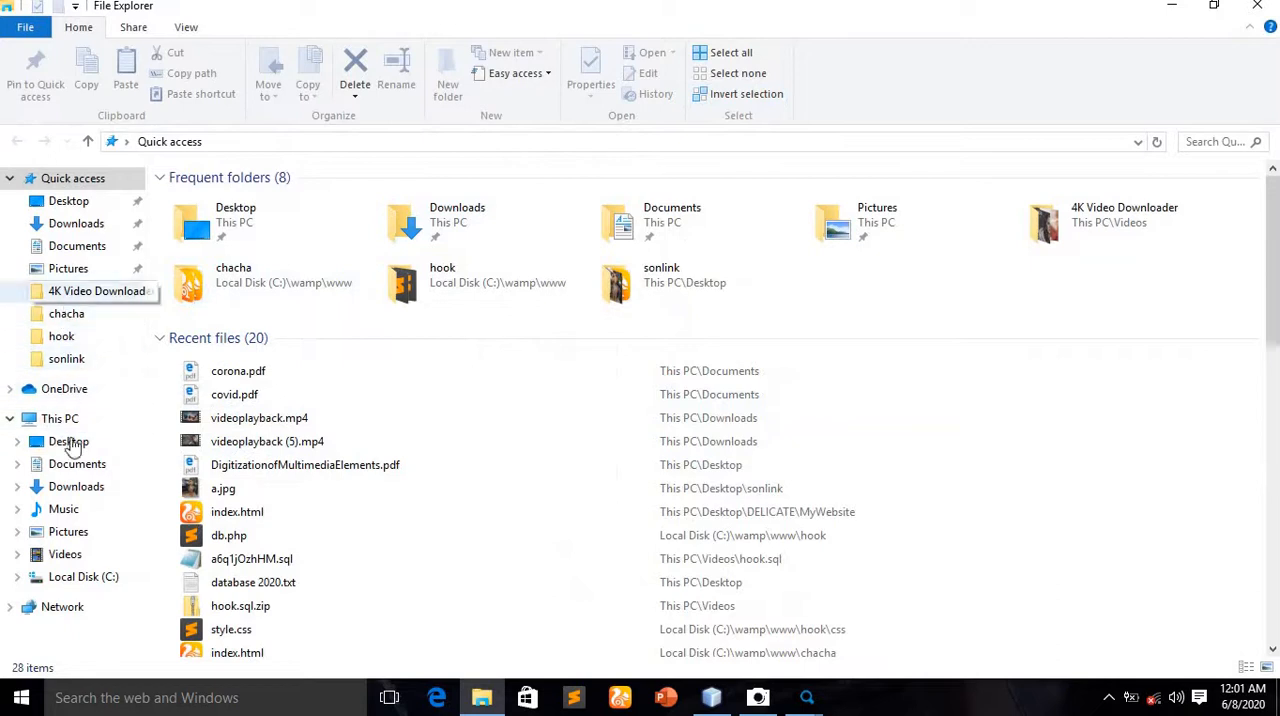
click(73, 468)
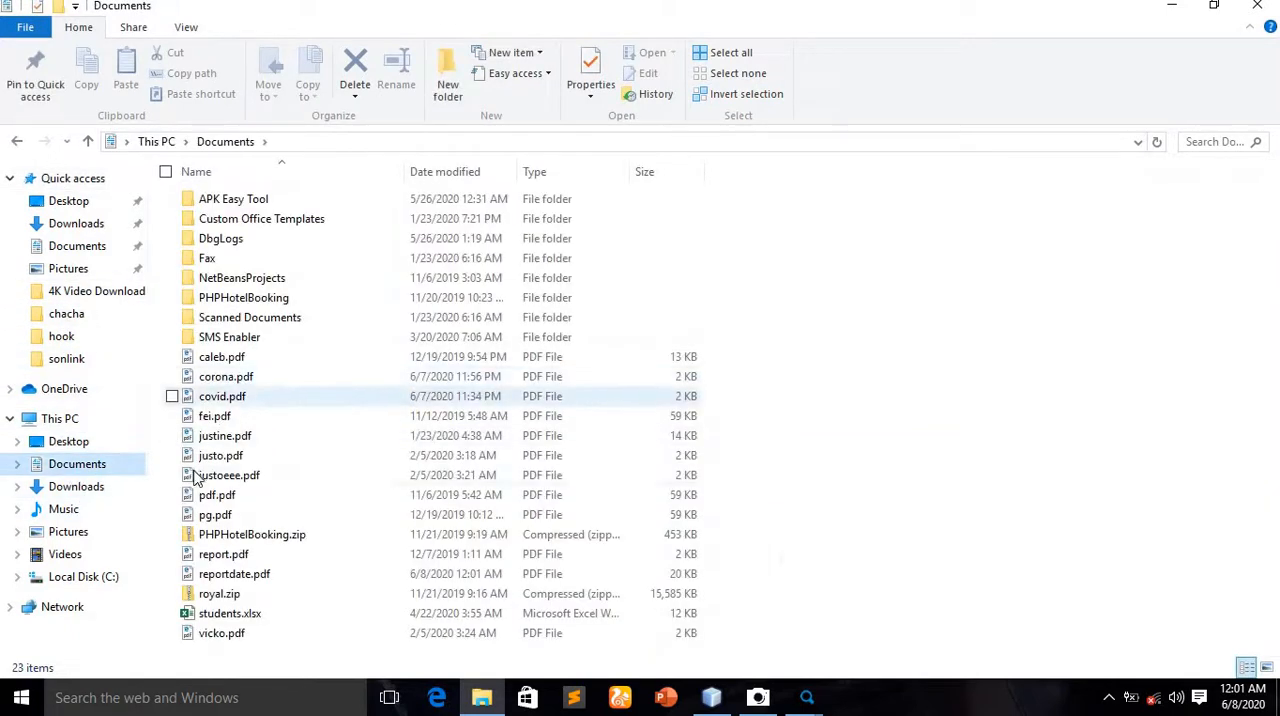
double_click(262, 578)
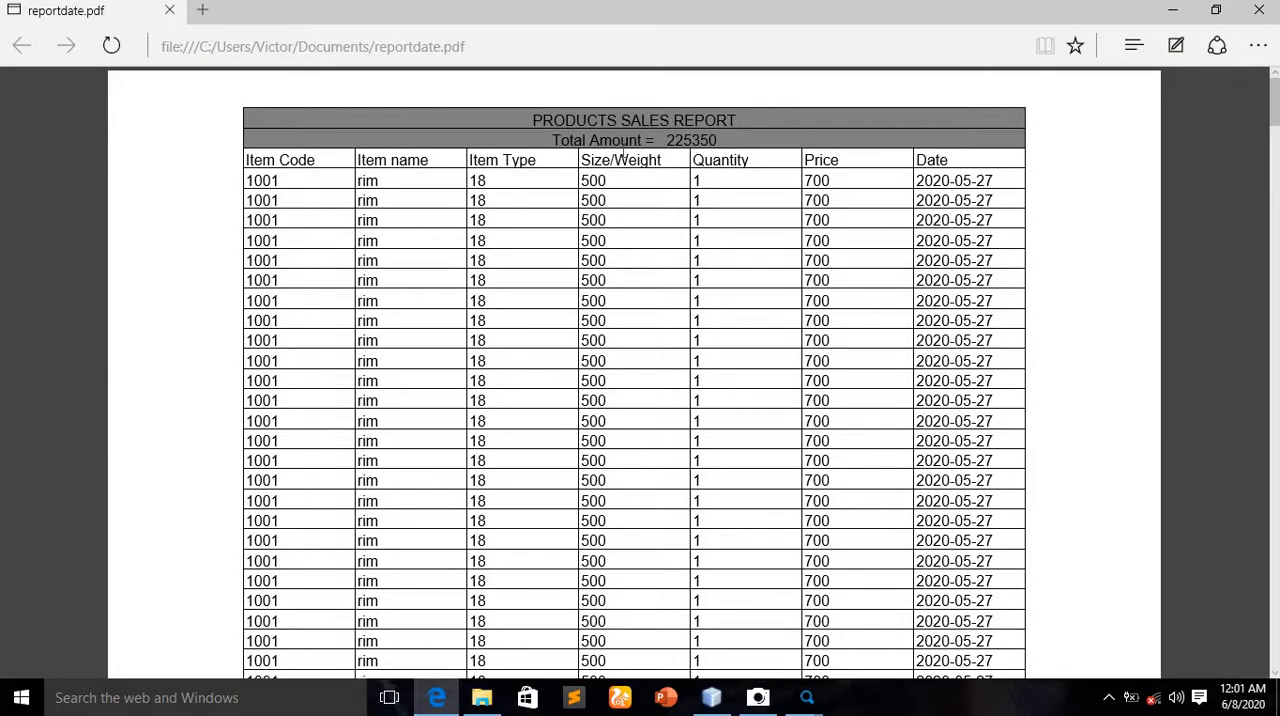
Look through the products sales report to its last records, and close both the PDF and File Explorer
scroll(820, 345, down, 10)
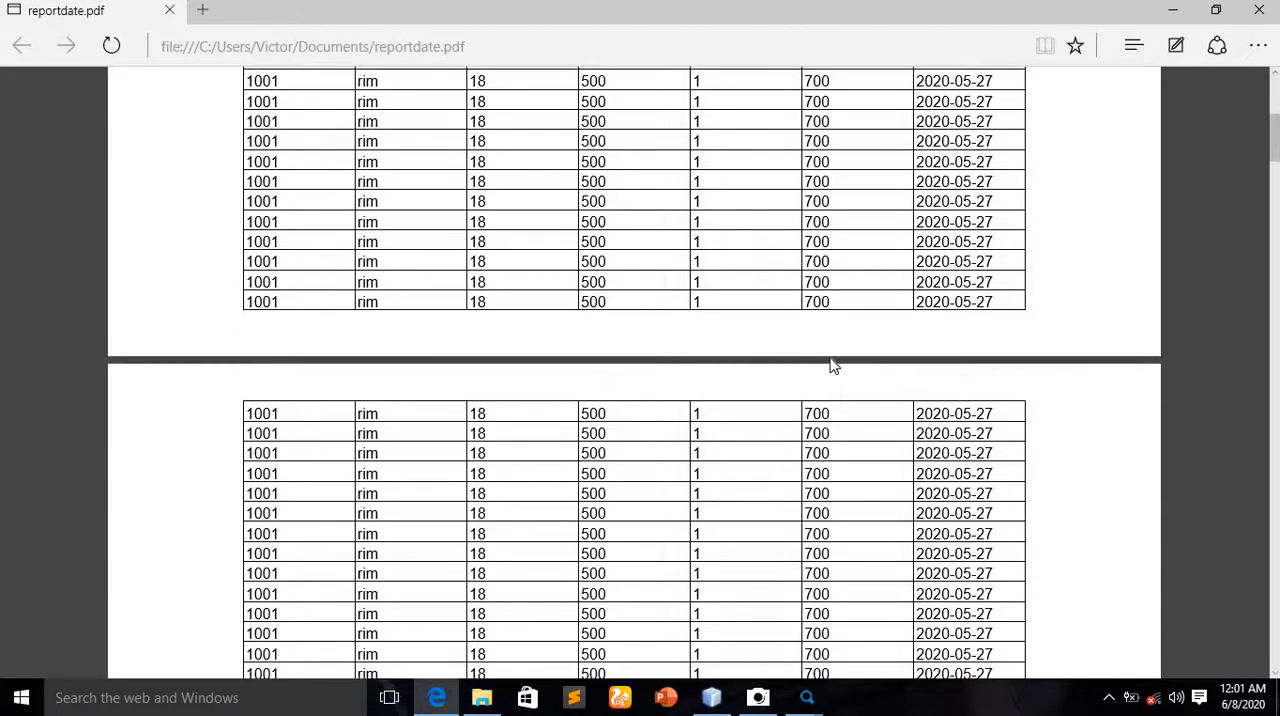
scroll(831, 360, up, 3)
scroll(838, 360, down, 15)
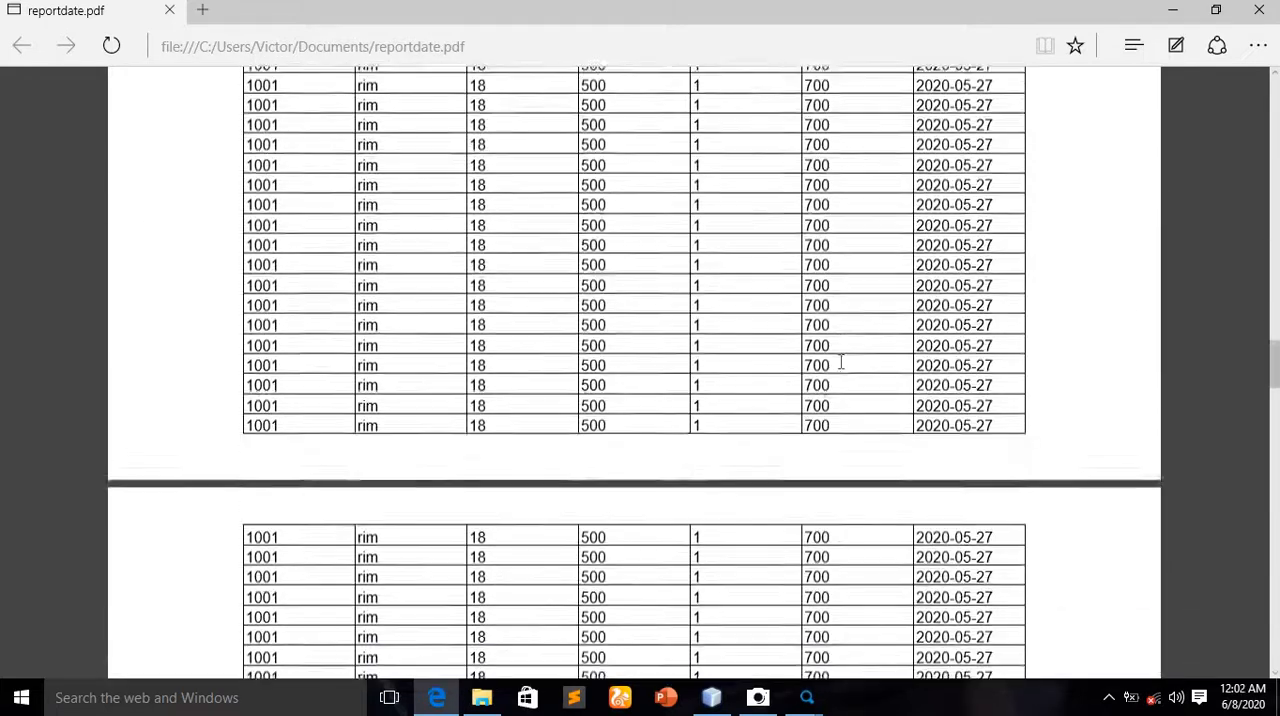
scroll(838, 362, down, 15)
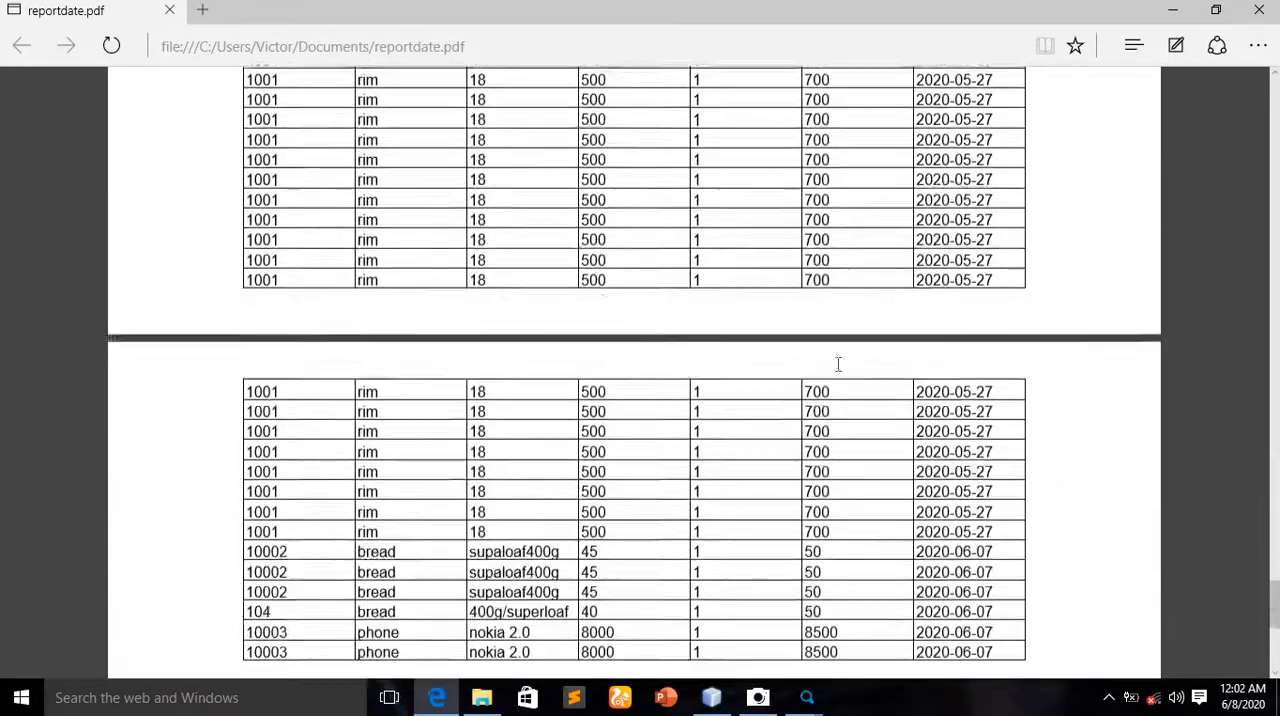
click(1259, 10)
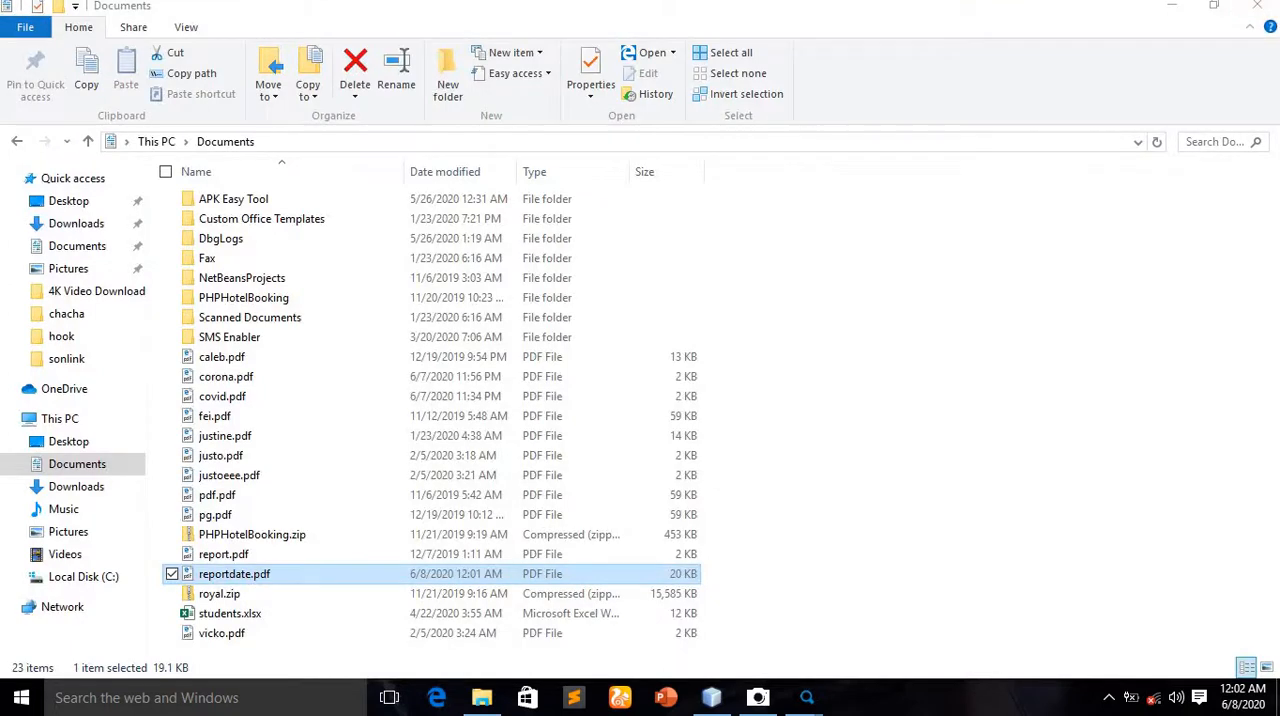
click(1252, 9)
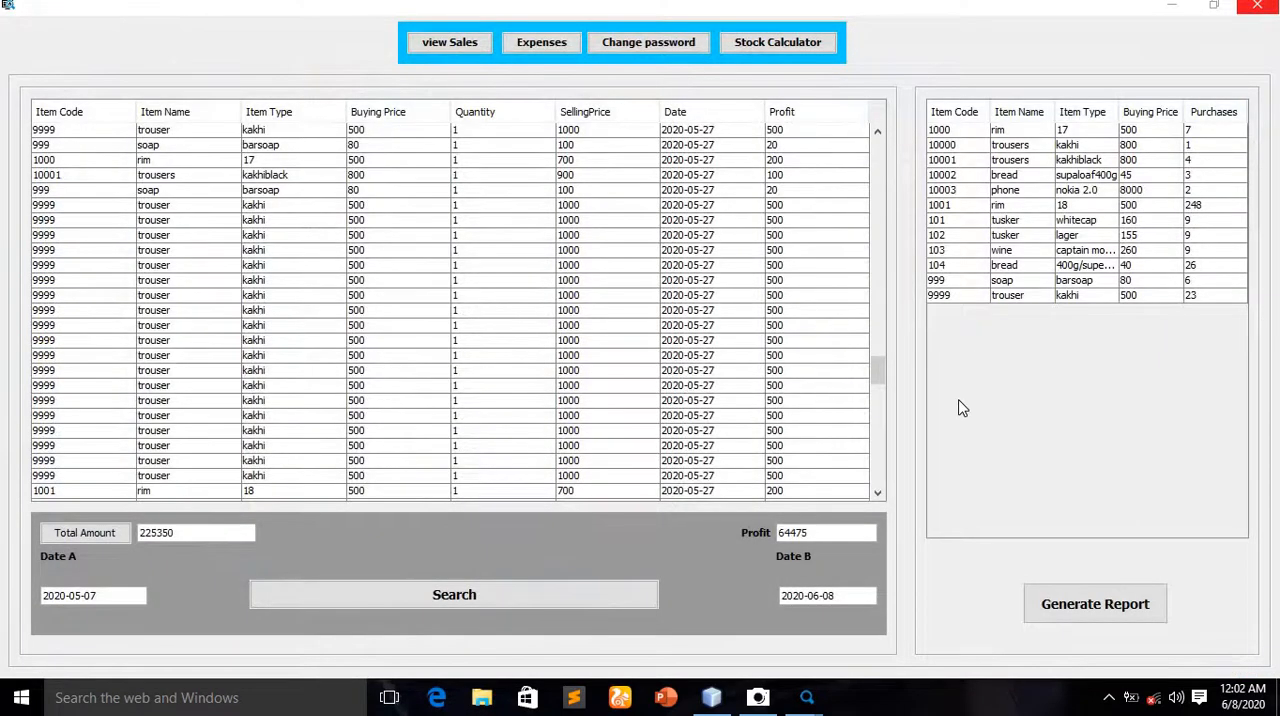
Search the expenses with Date A set to 2020-06-07 and Date B kept at 2020-06-08, and calculate their total
scroll(743, 339, down, 5)
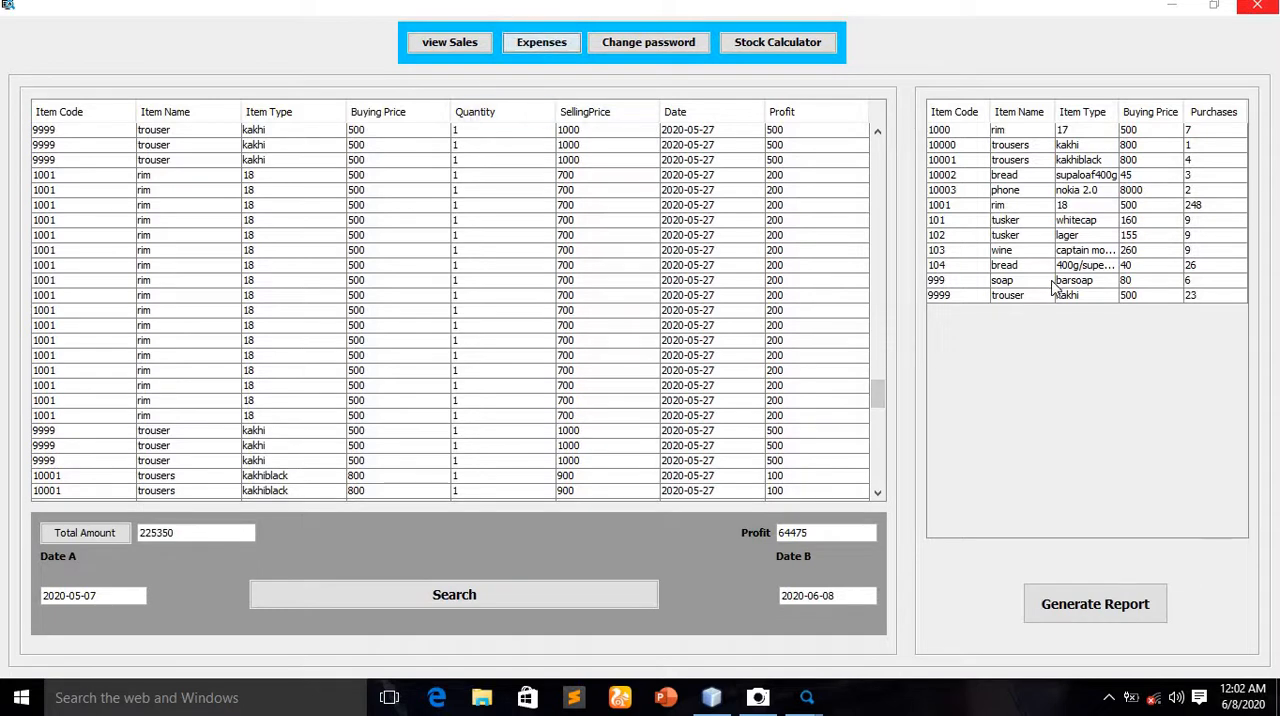
click(541, 43)
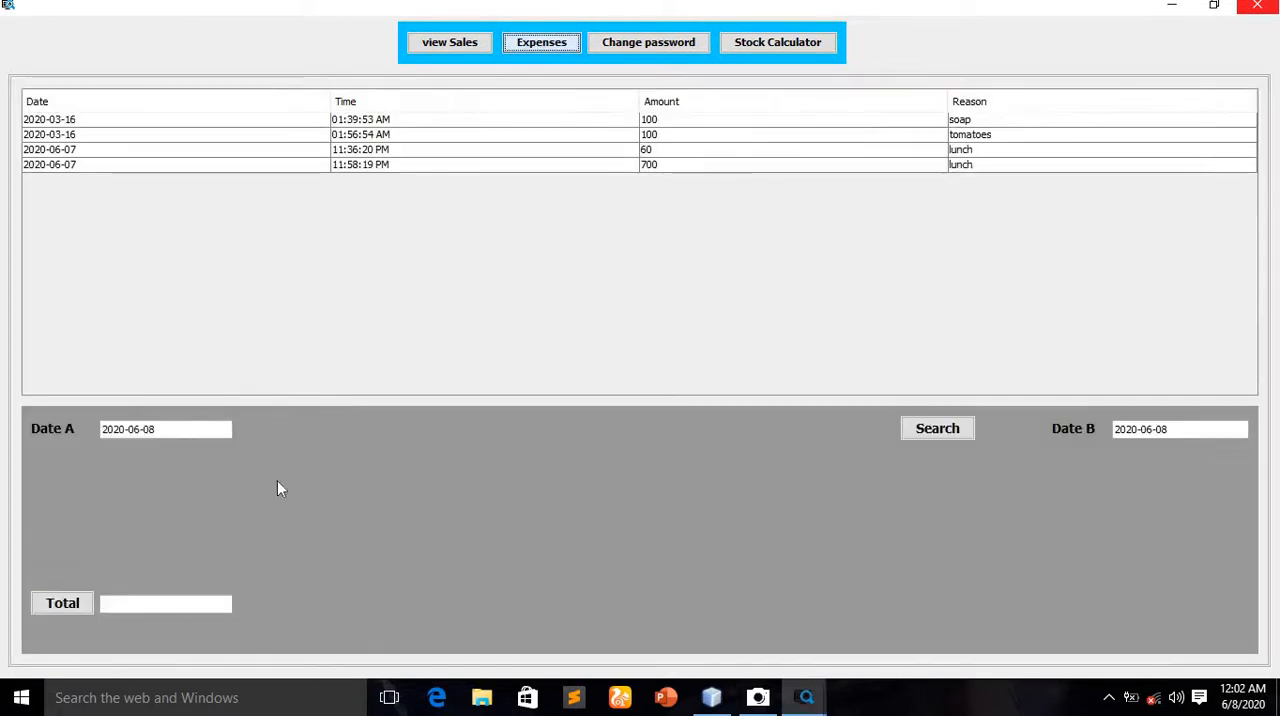
click(174, 428)
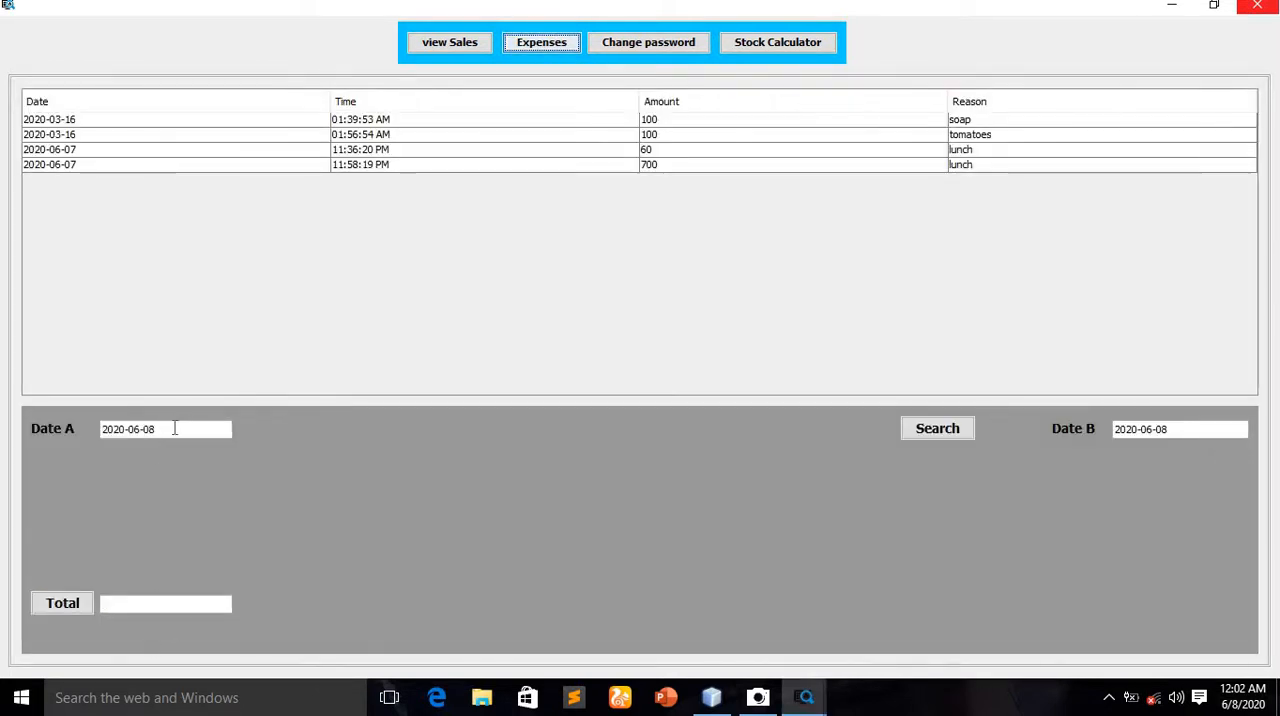
key(BackSpace)
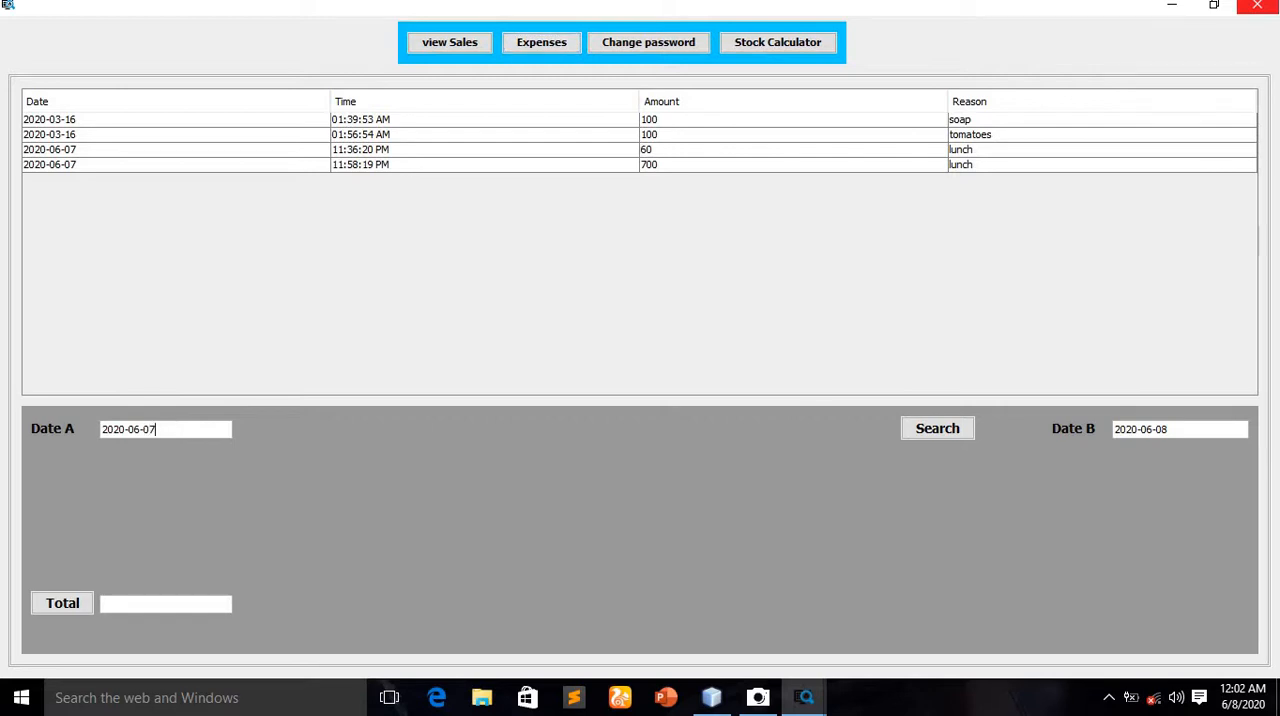
click(940, 430)
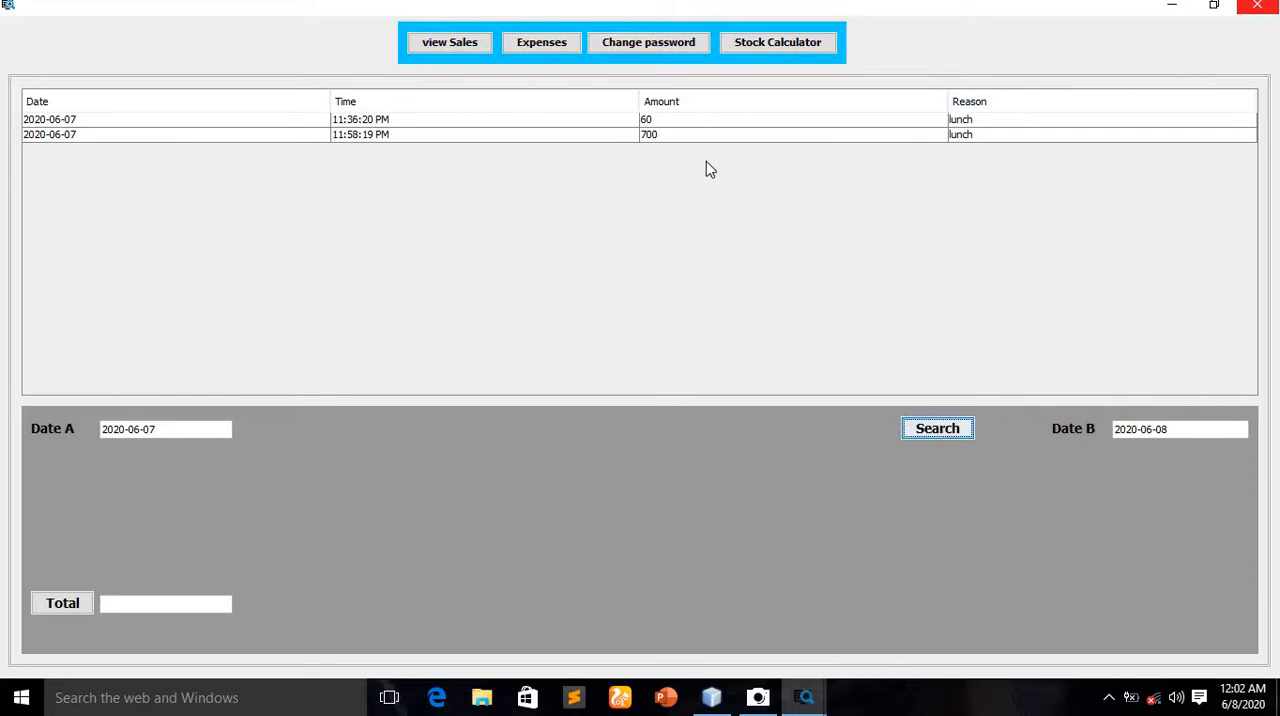
click(47, 606)
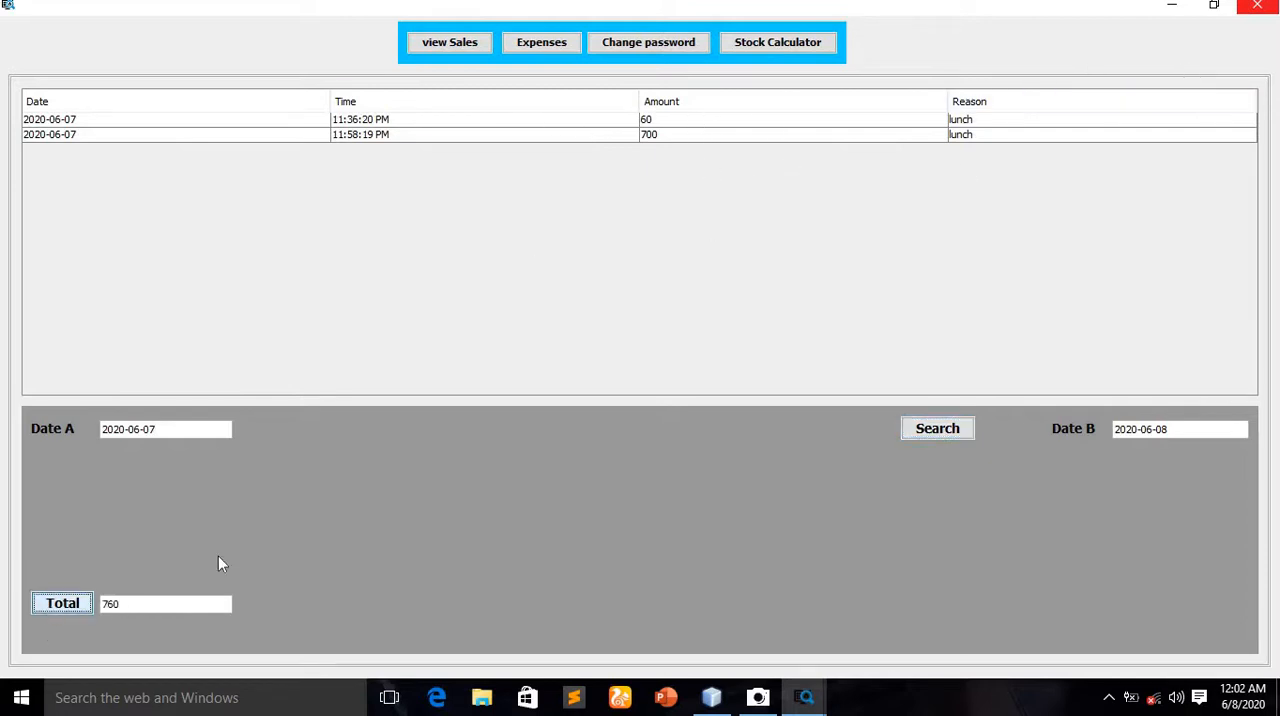
Open the admin panel's password change form and view the usernames it offers without choosing another one
click(636, 52)
click(185, 133)
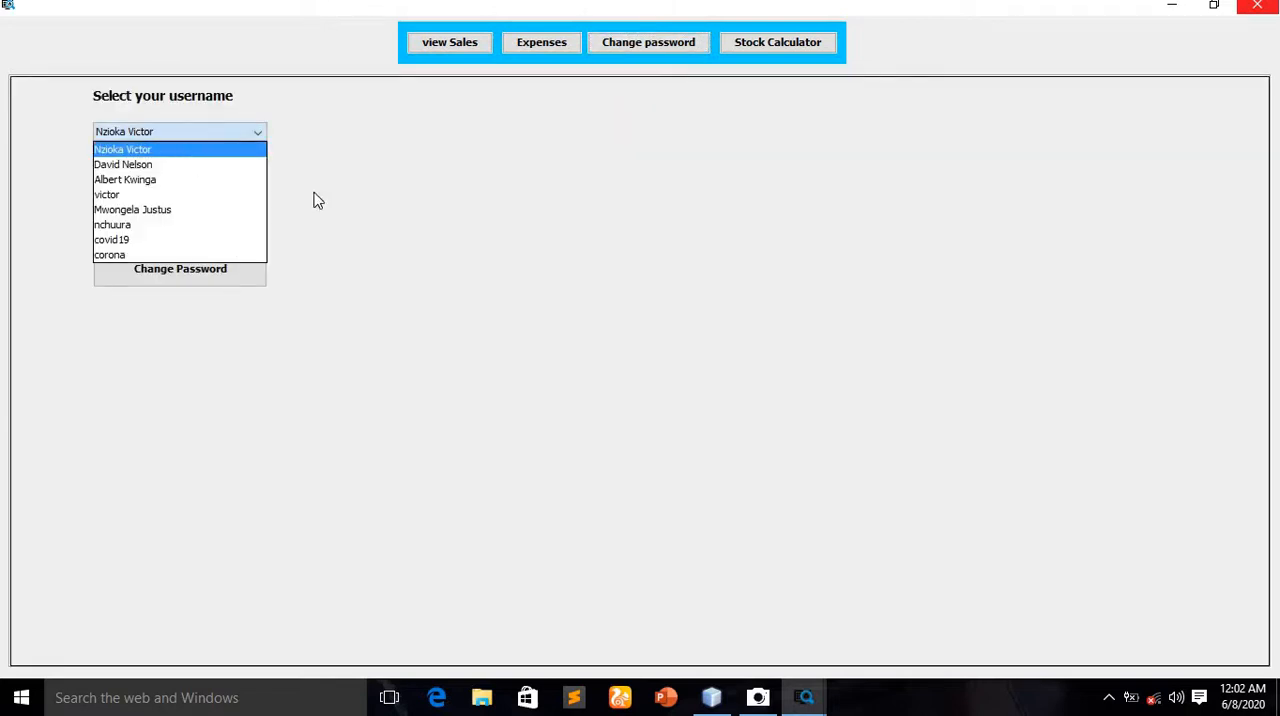
click(443, 199)
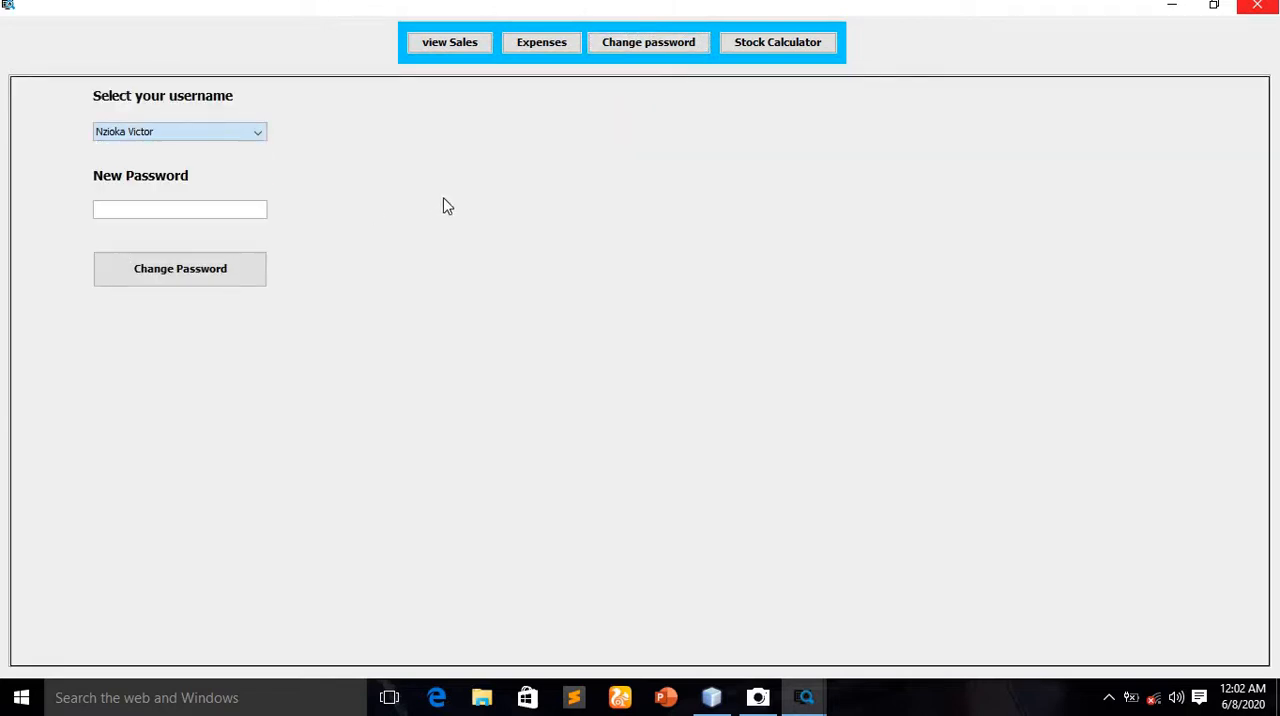
View the total amount of stock in the stock calculator and close the admin panel
click(806, 48)
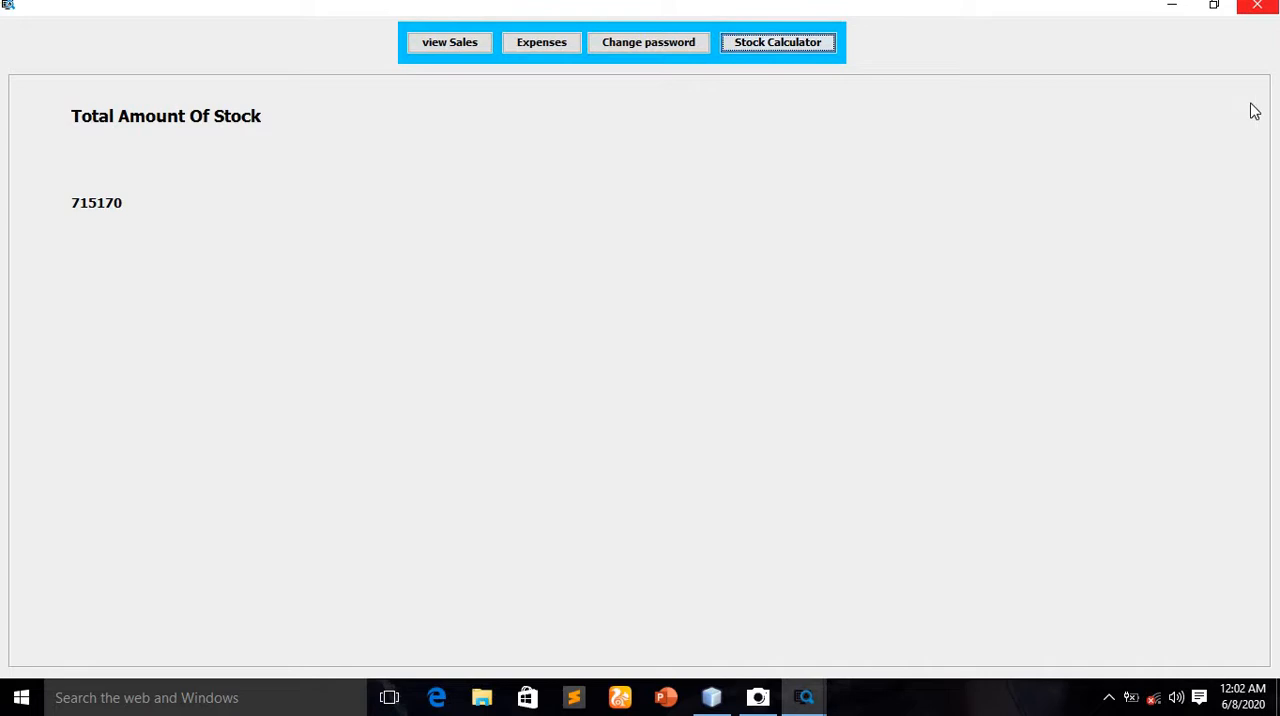
click(1258, 7)
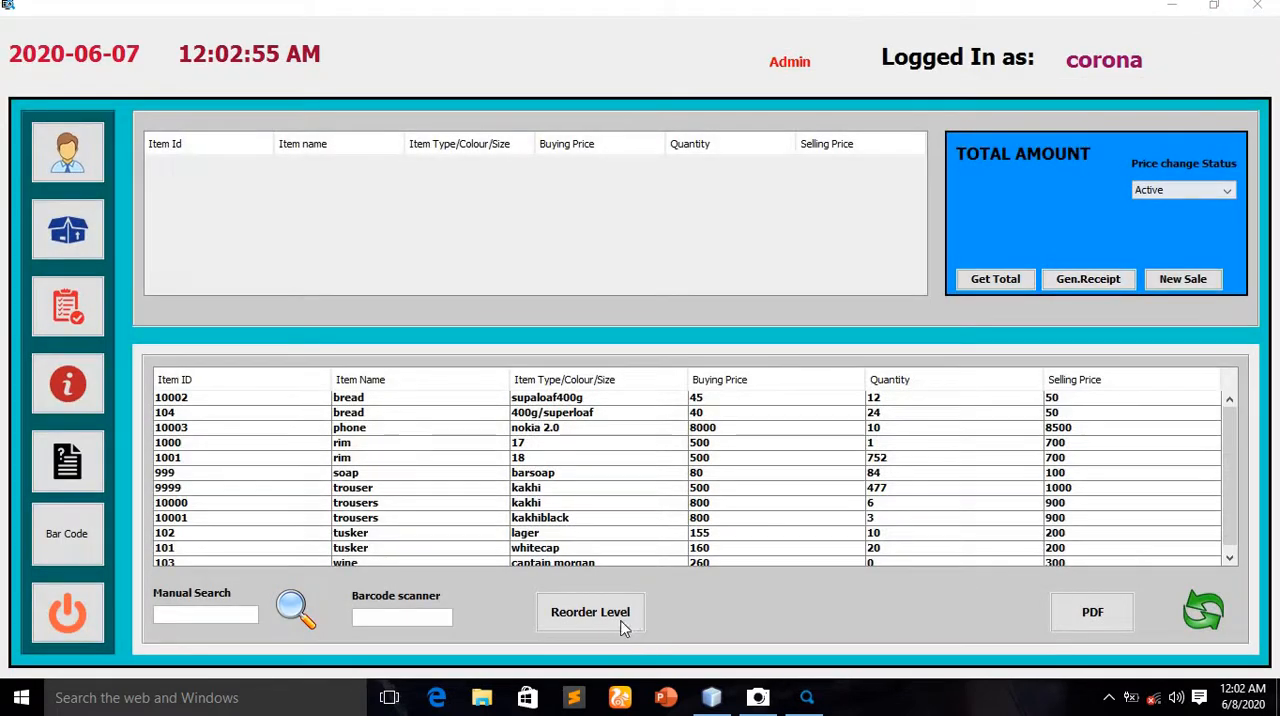
List the stock items at reorder level and reopen the admin panel
click(586, 616)
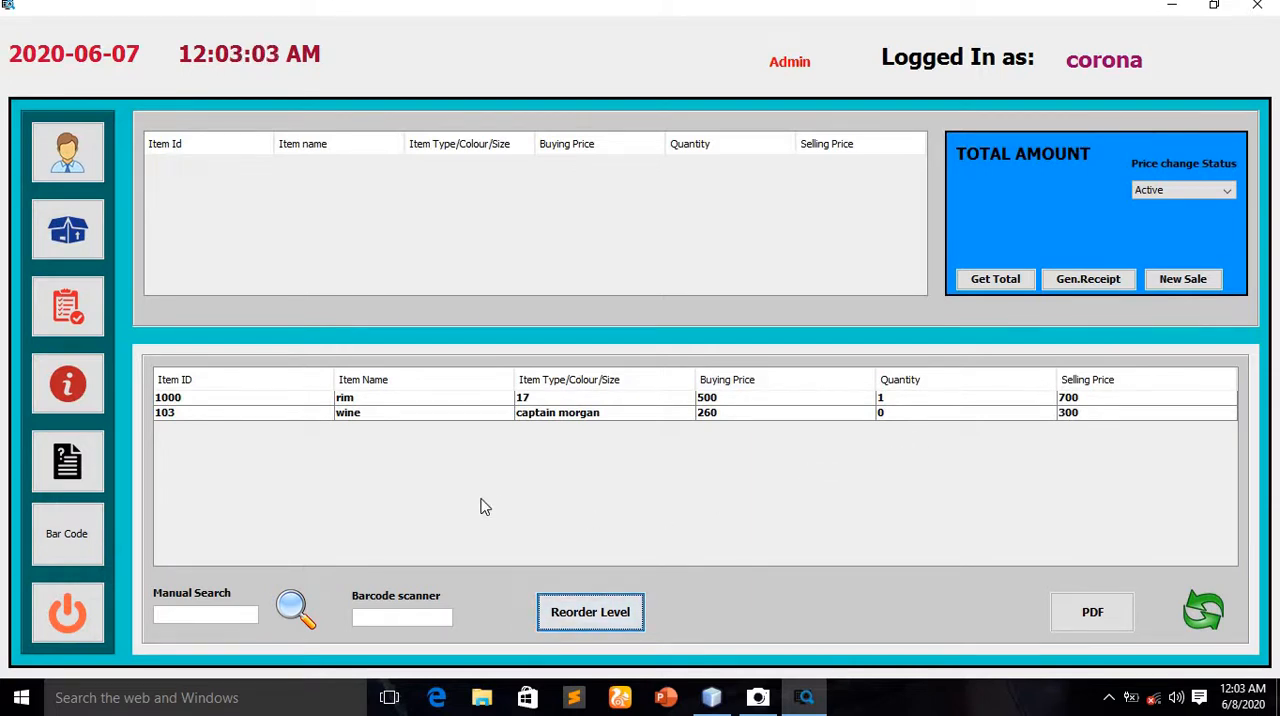
click(65, 170)
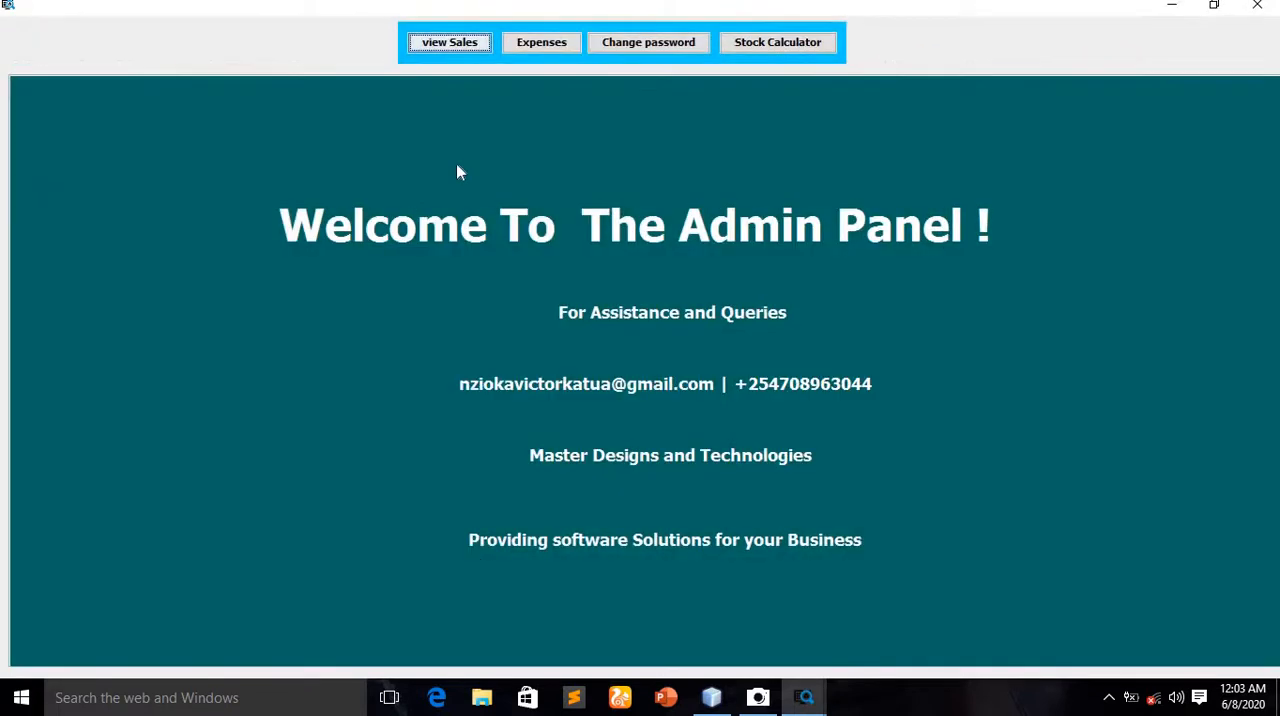
Open the admin panel's sales records and return the first nokia 2.0 phone sale dated 2020-06-07 to stock, entering the required password
click(450, 43)
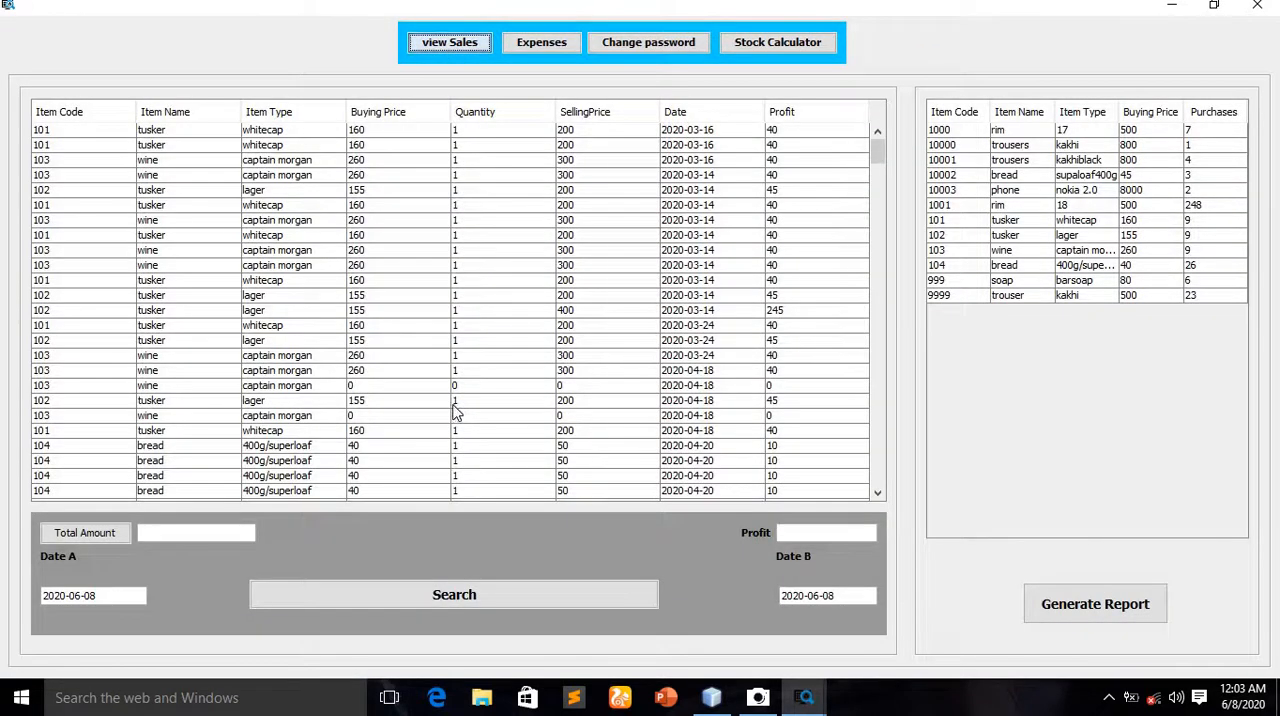
scroll(453, 413, down, 15)
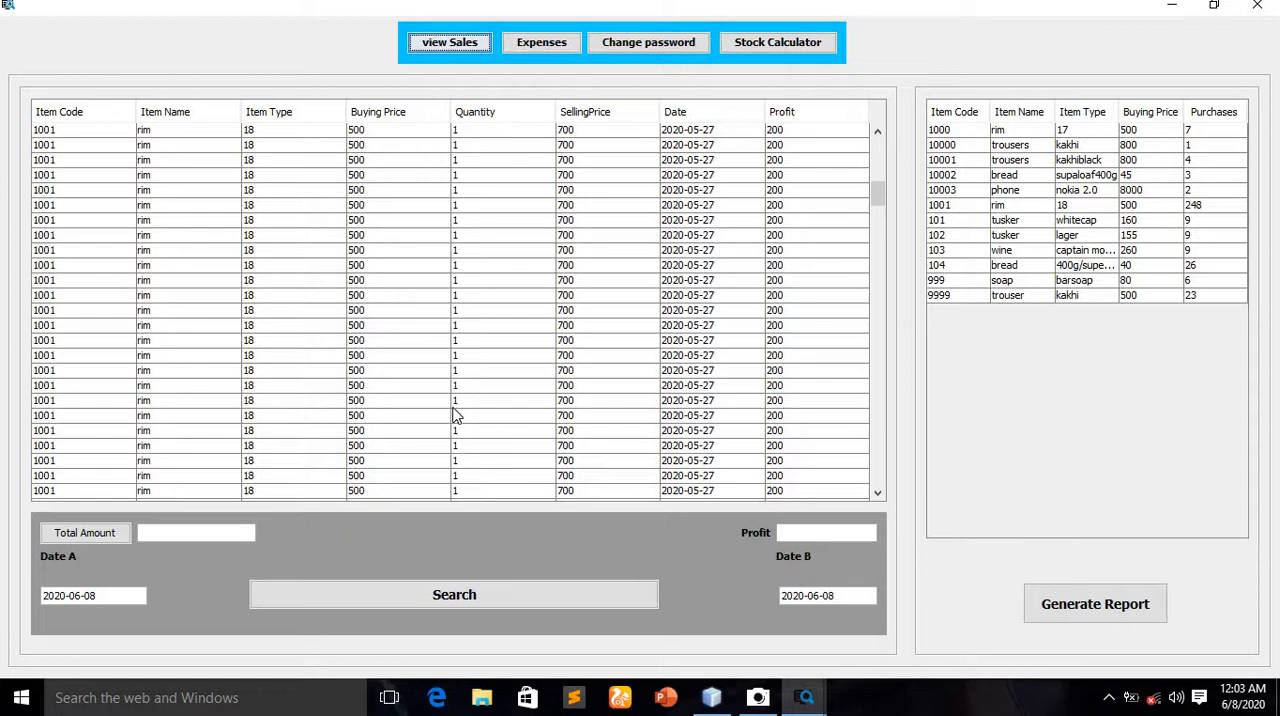
scroll(454, 418, down, 10)
scroll(456, 422, down, 10)
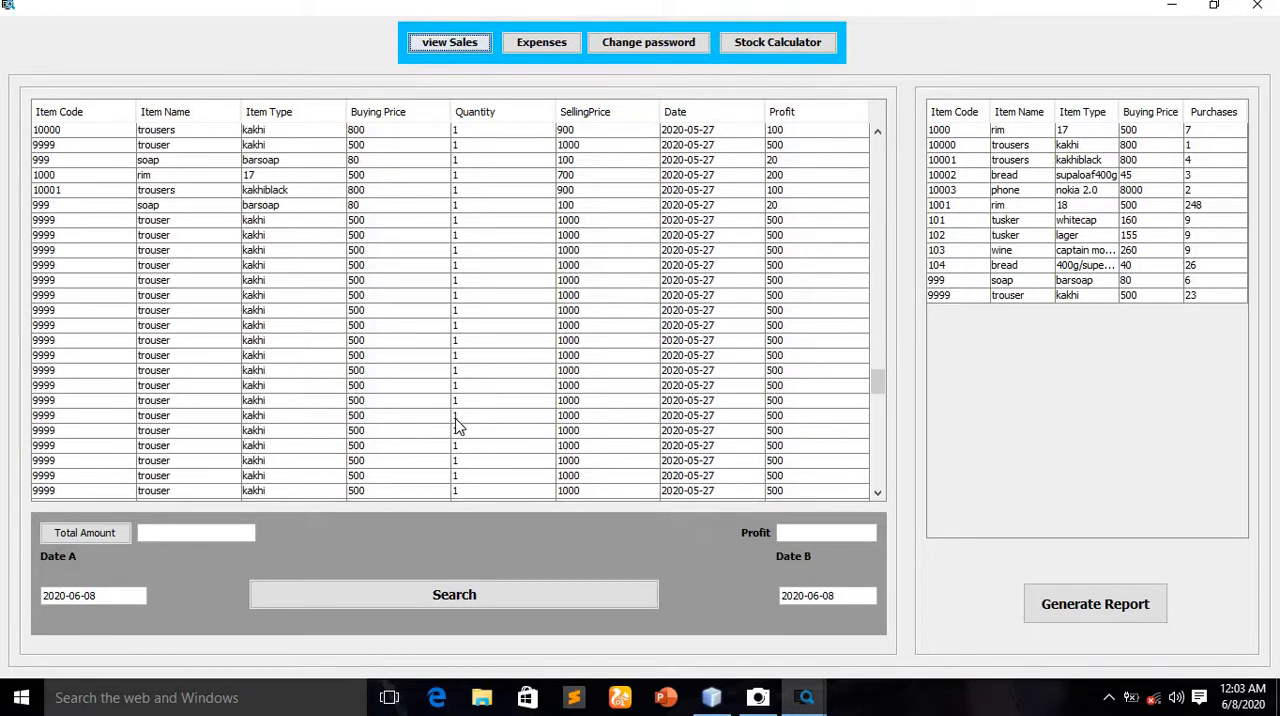
scroll(456, 425, down, 10)
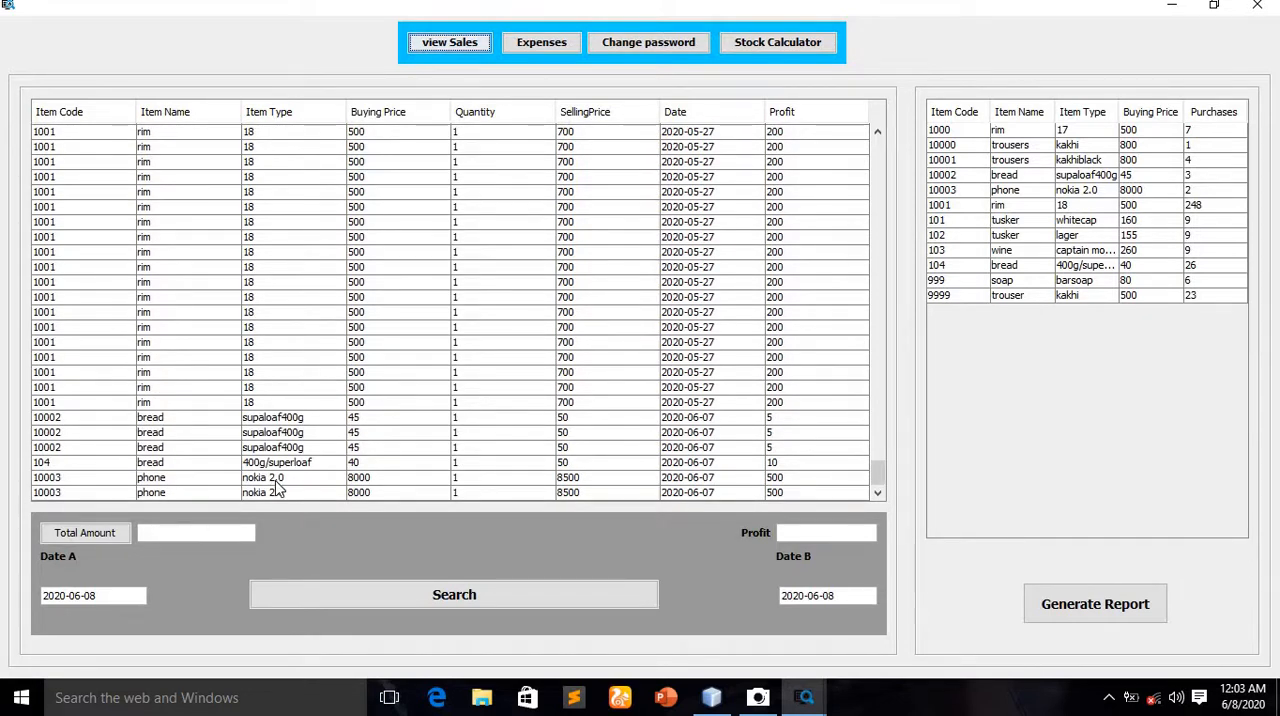
click(299, 483)
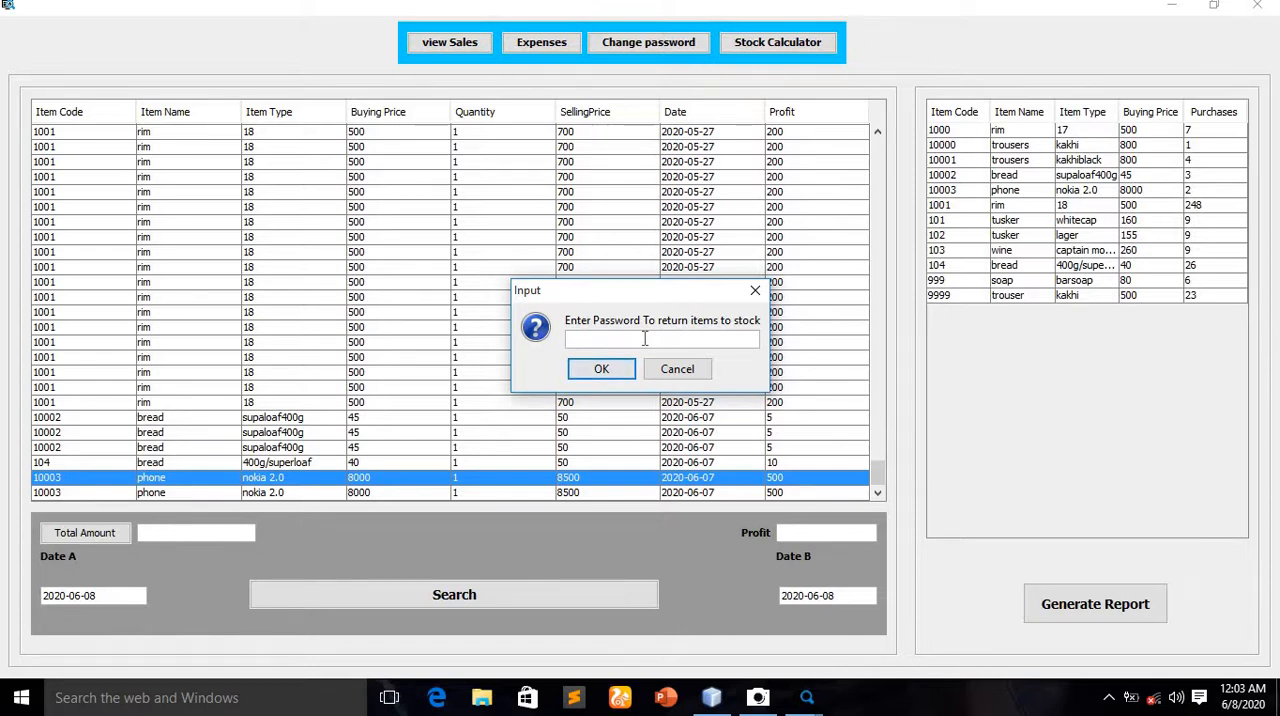
click(600, 374)
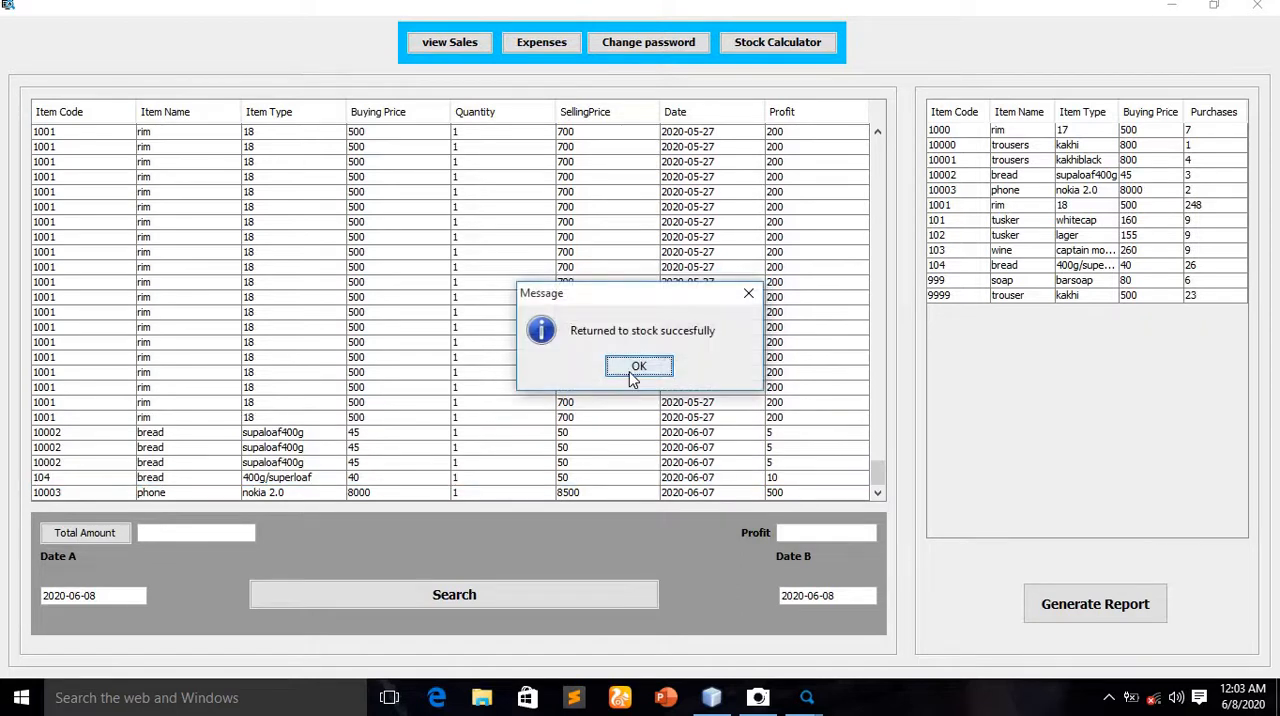
click(636, 368)
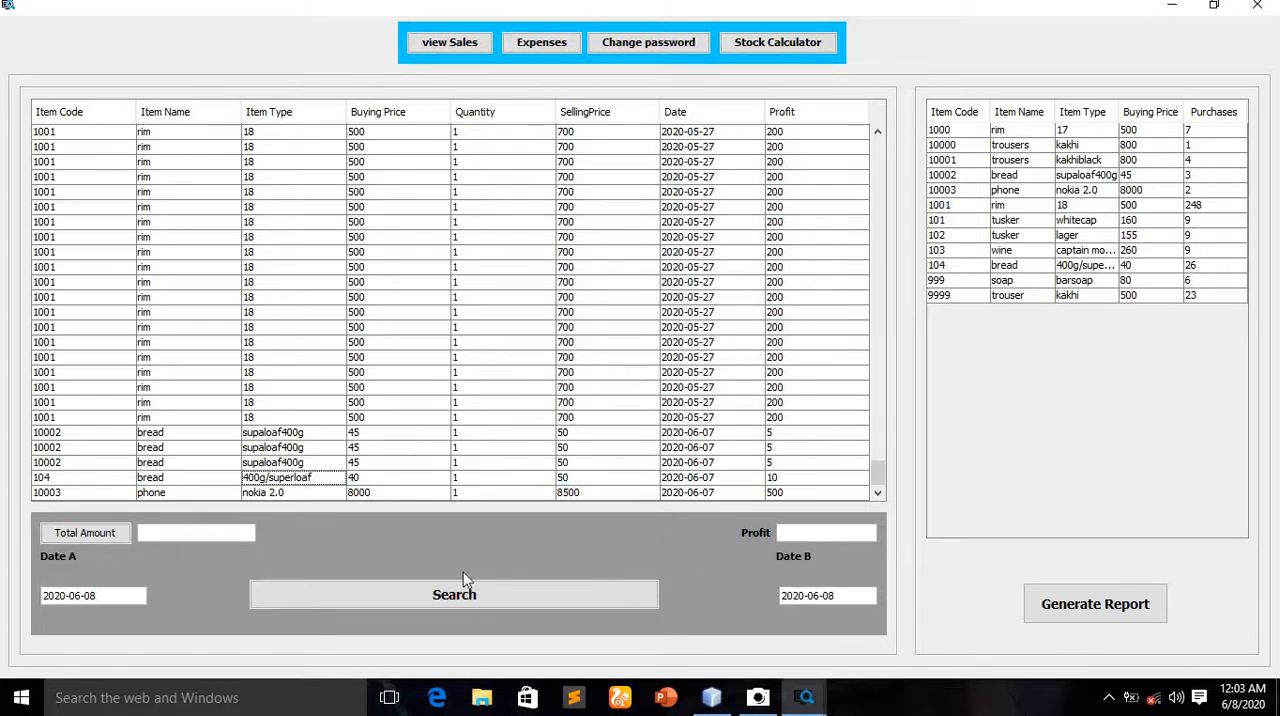
Reload the sales records, set Date A to 2020-06-07, calculate the total amount and profit, search the date range, and close the admin panel
click(457, 44)
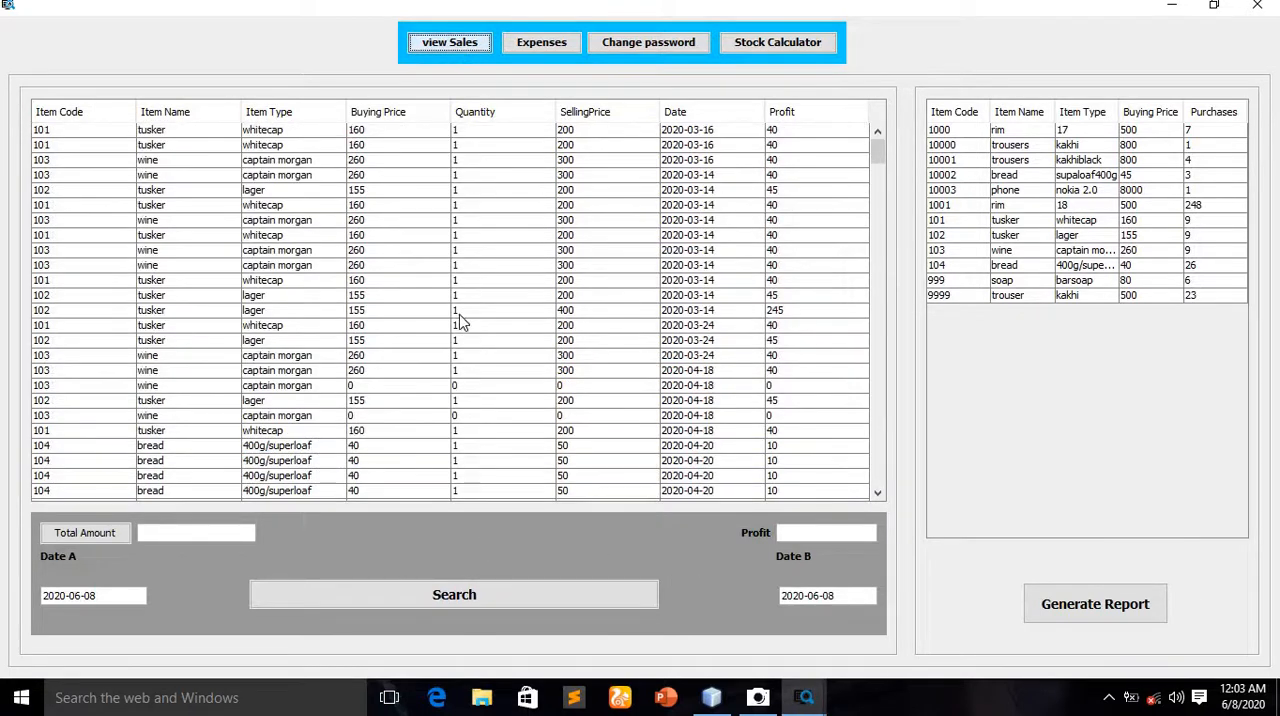
scroll(866, 254, down, 10)
click(107, 597)
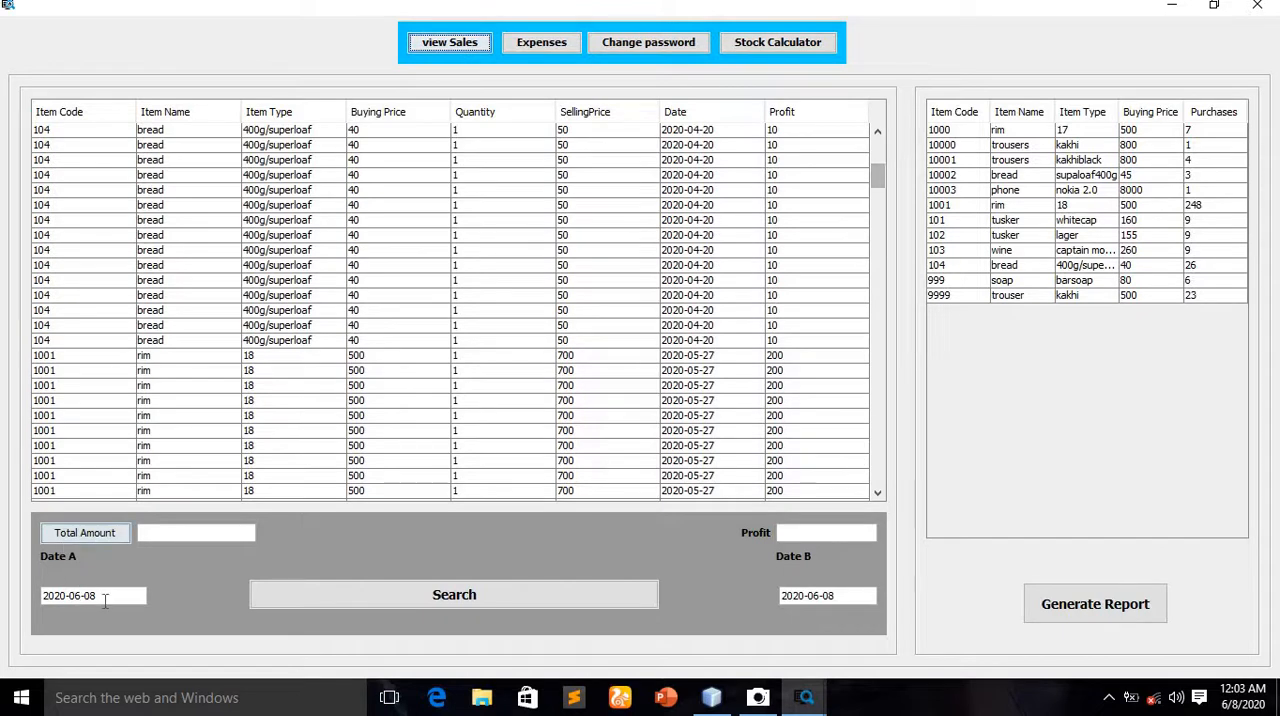
key(BackSpace)
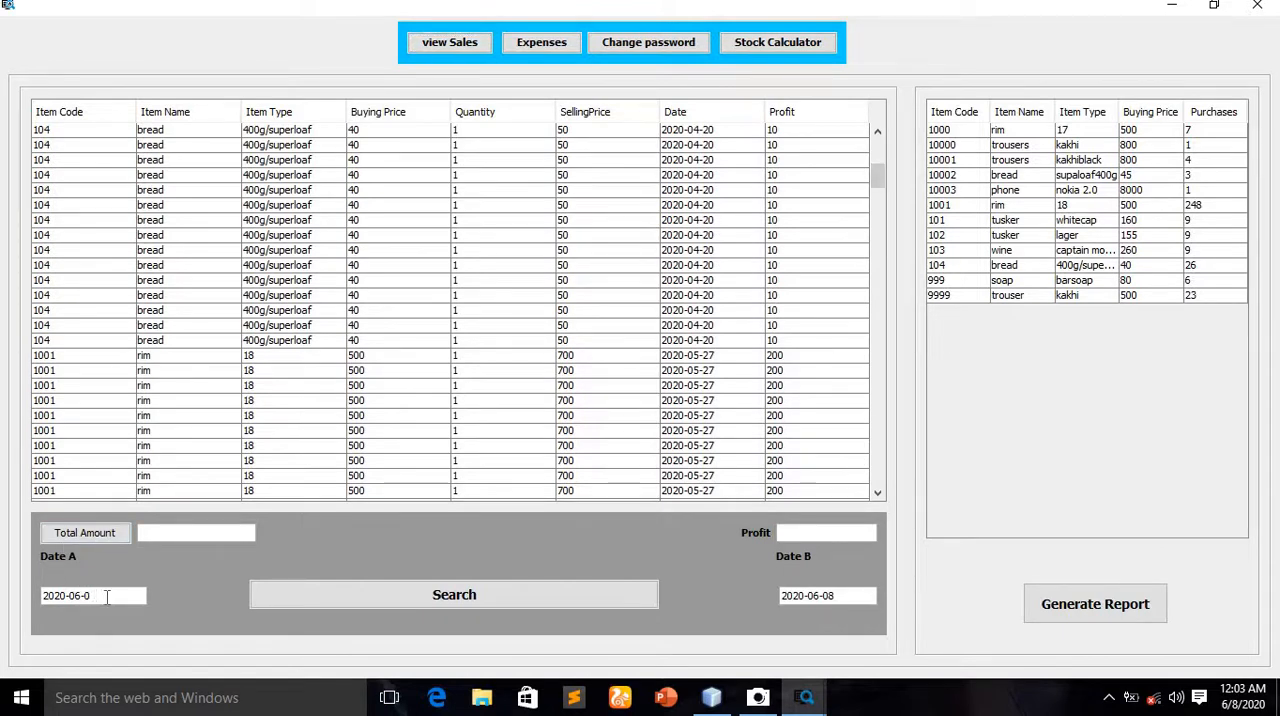
text(7)
click(78, 536)
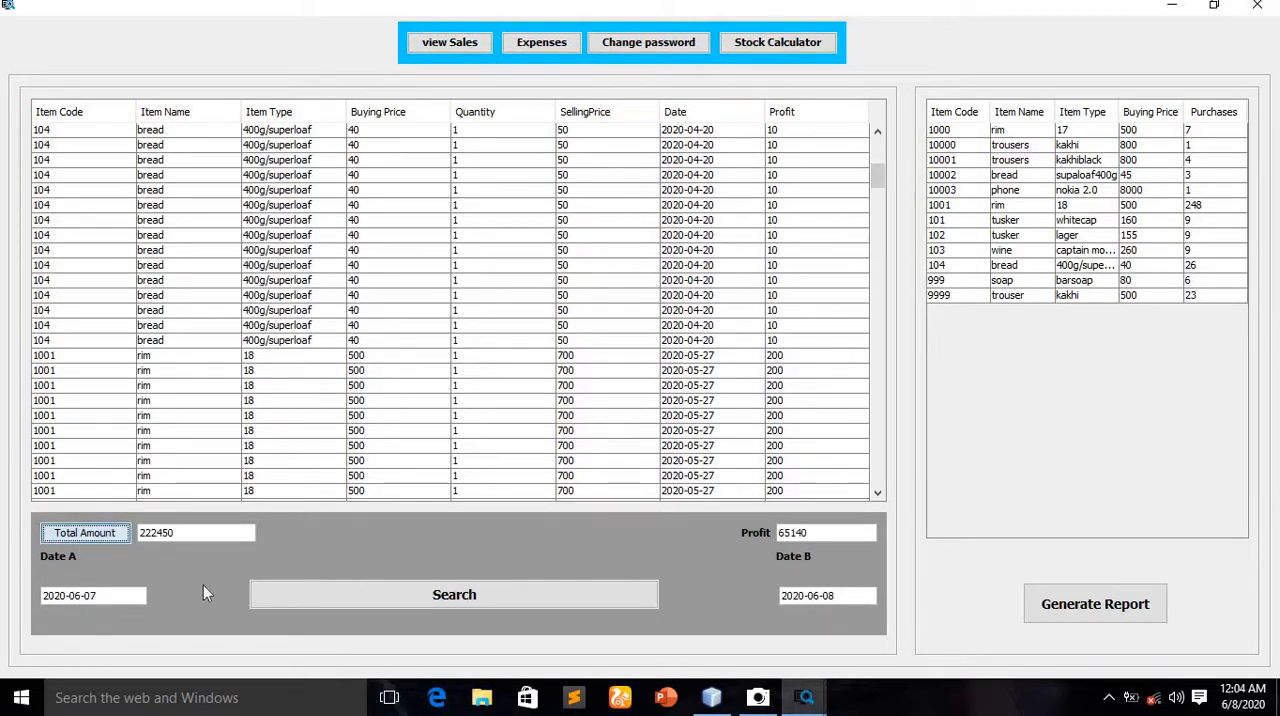
click(477, 599)
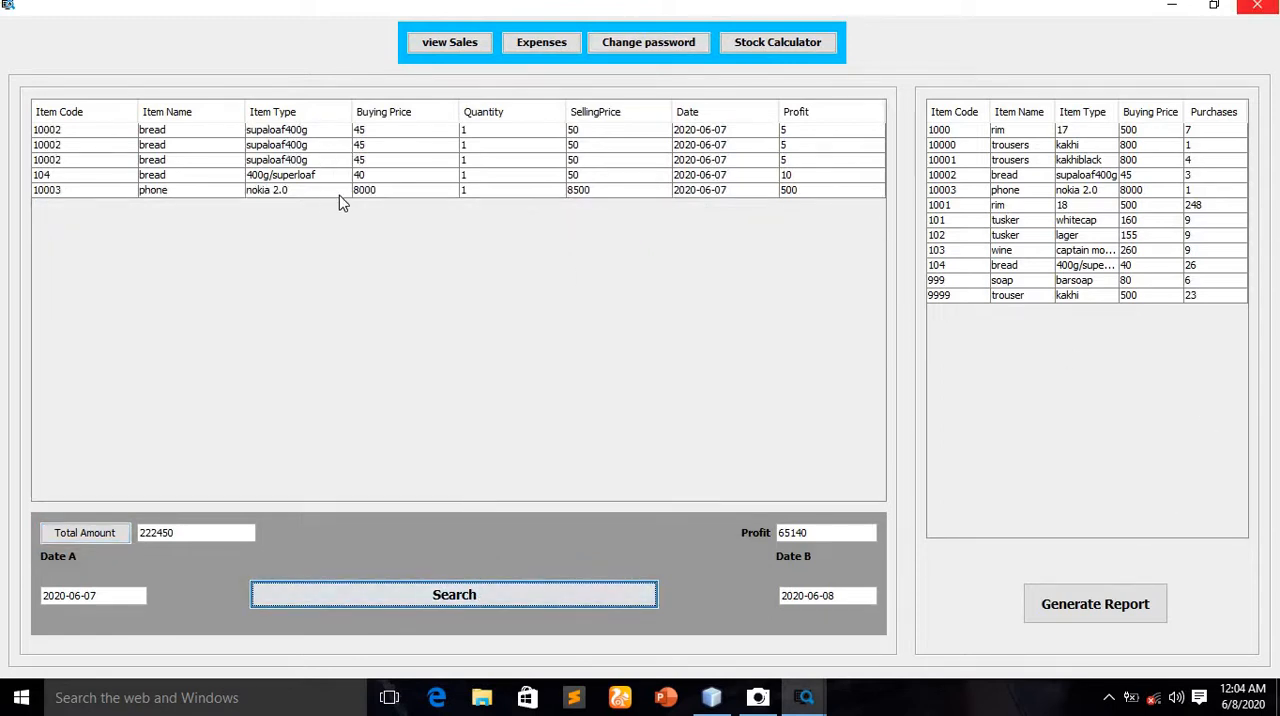
click(1257, 6)
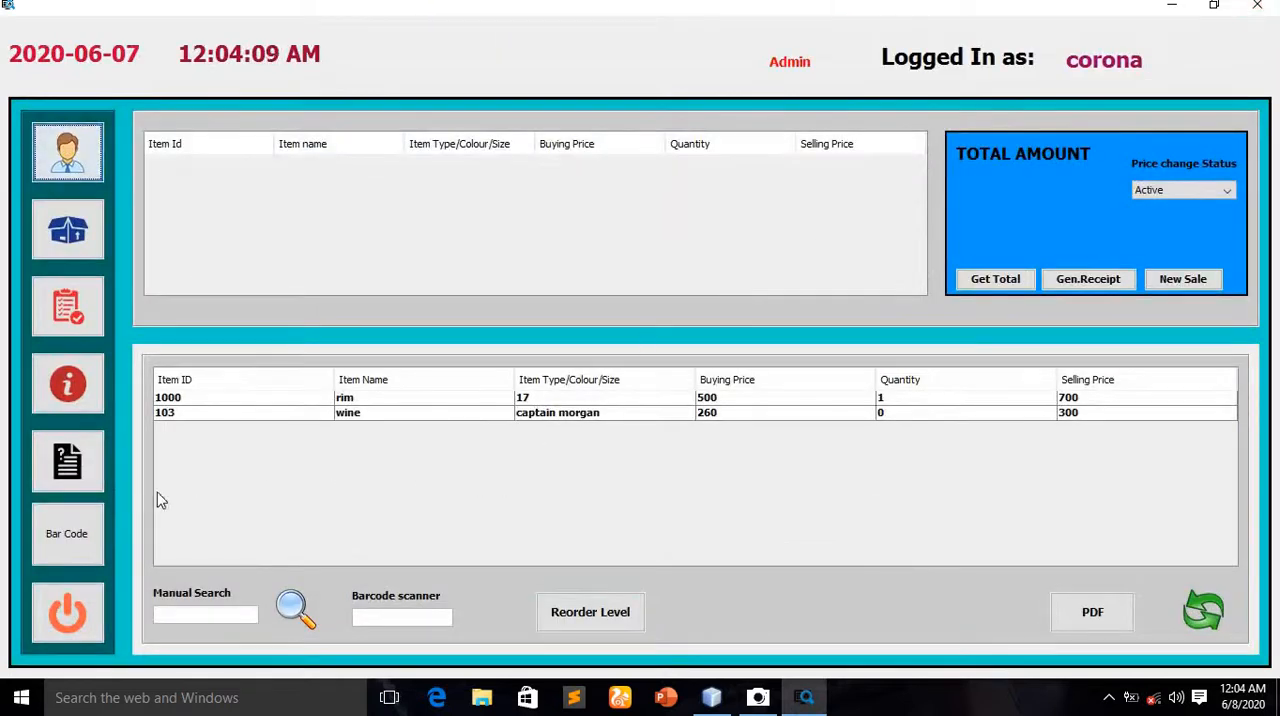
Reload the full stock list on the main sales screen and log out of the system
click(1208, 618)
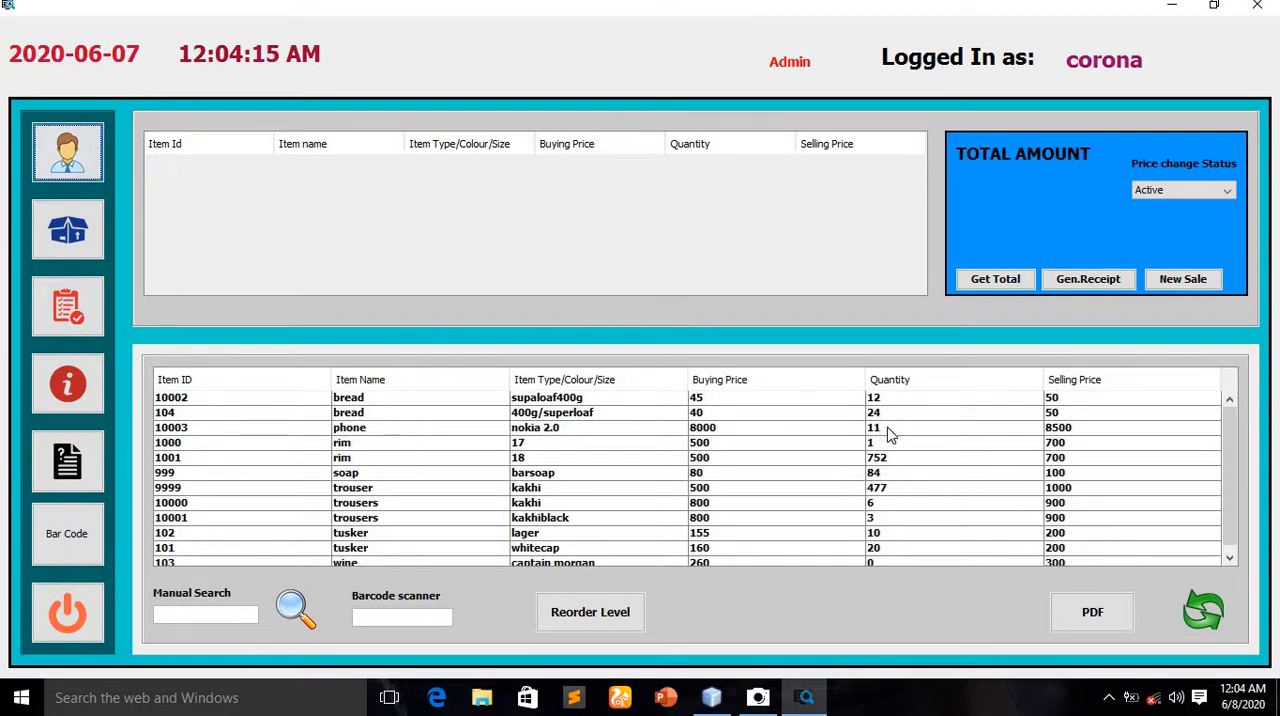
click(45, 610)
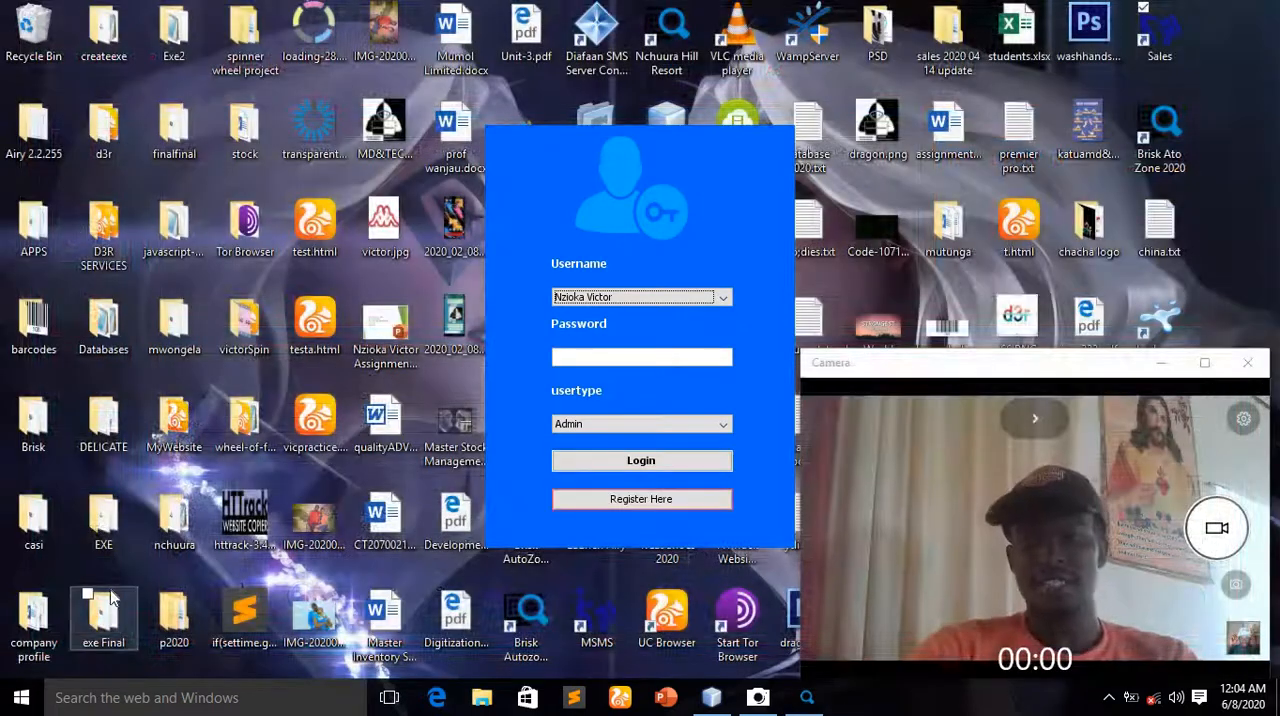